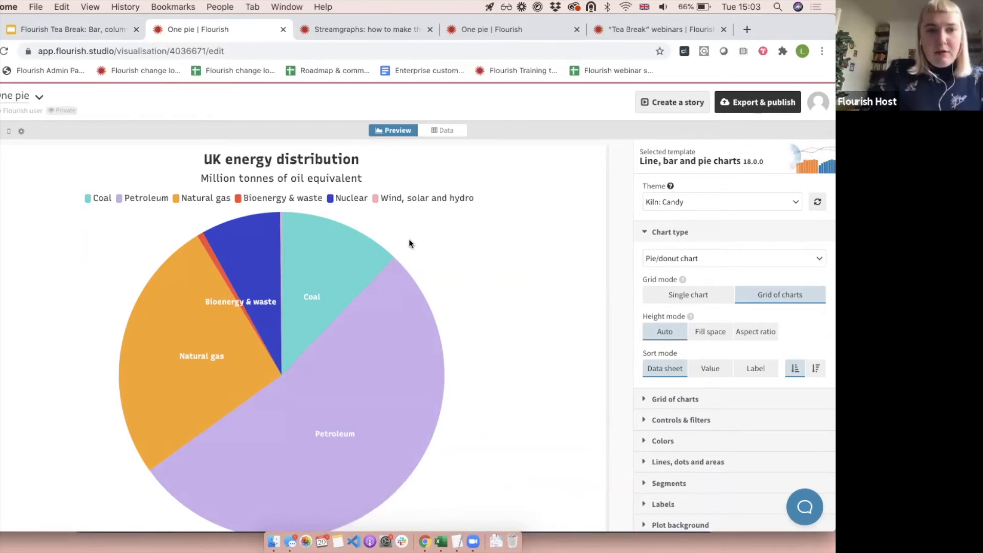
# Set the content of the data point labels to Both, after trying Value only.
pyautogui.click(712, 229)
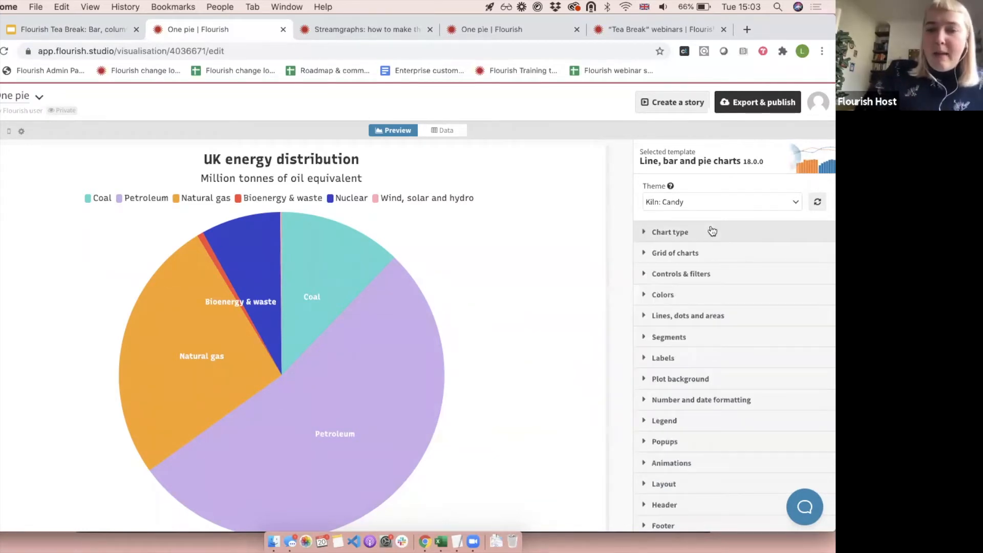
pyautogui.click(680, 362)
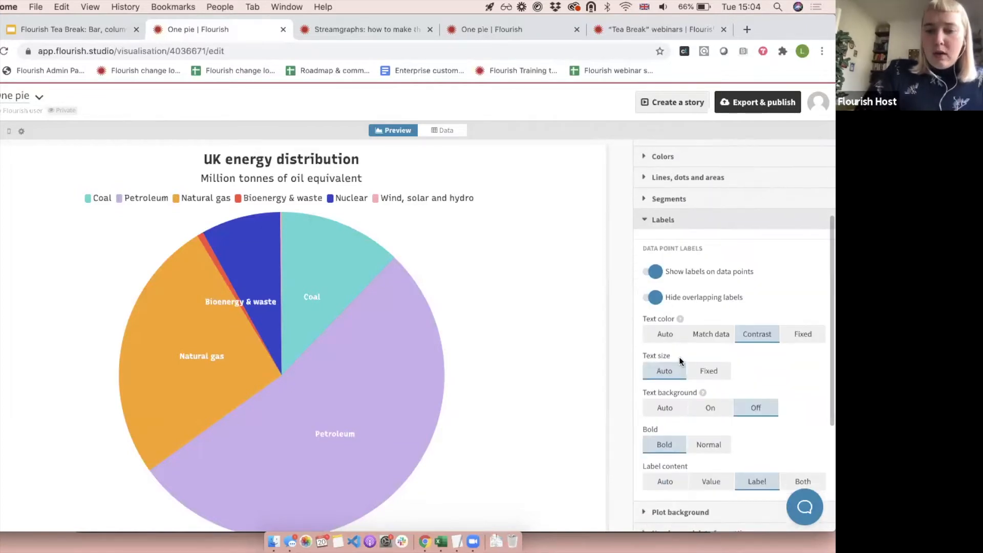
pyautogui.scroll(-2, 680, 361)
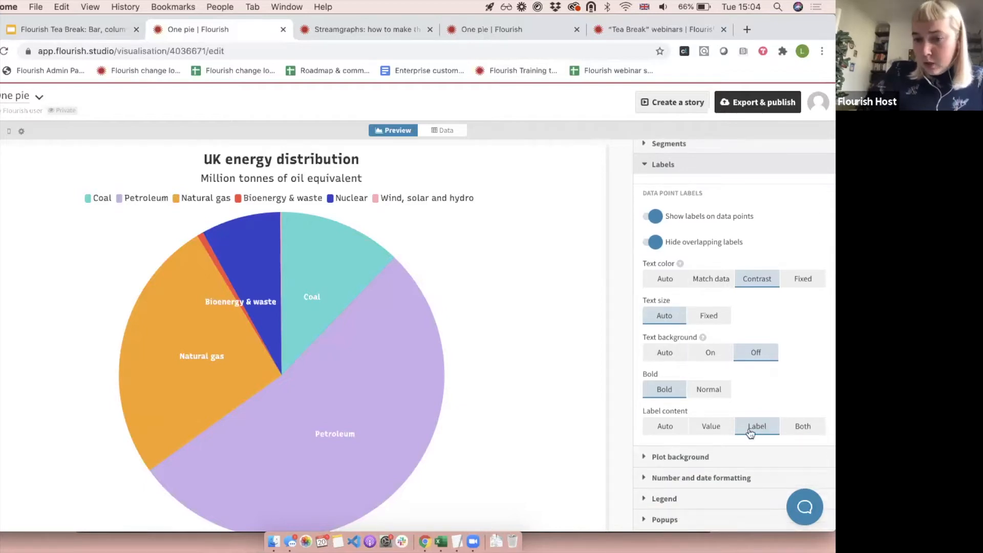
pyautogui.click(720, 432)
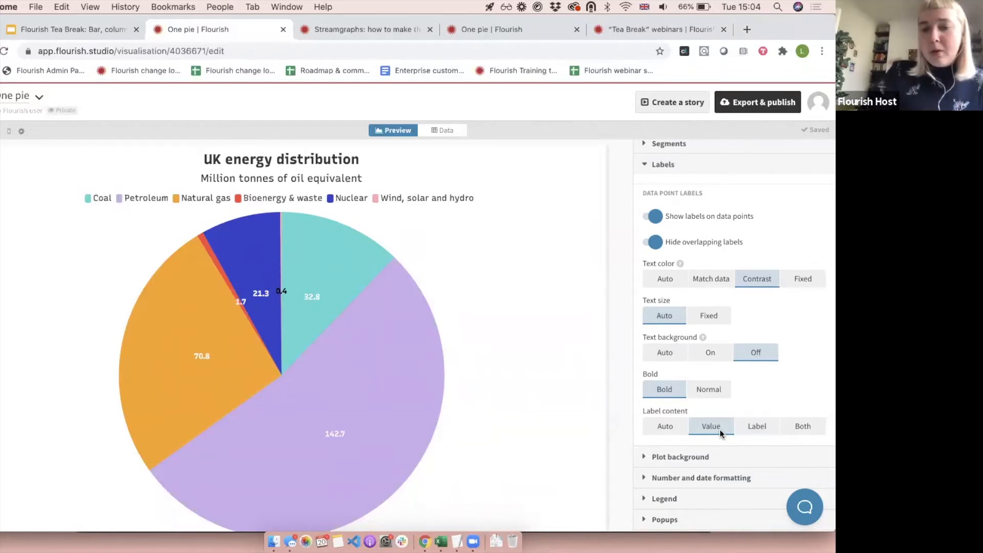
pyautogui.click(801, 431)
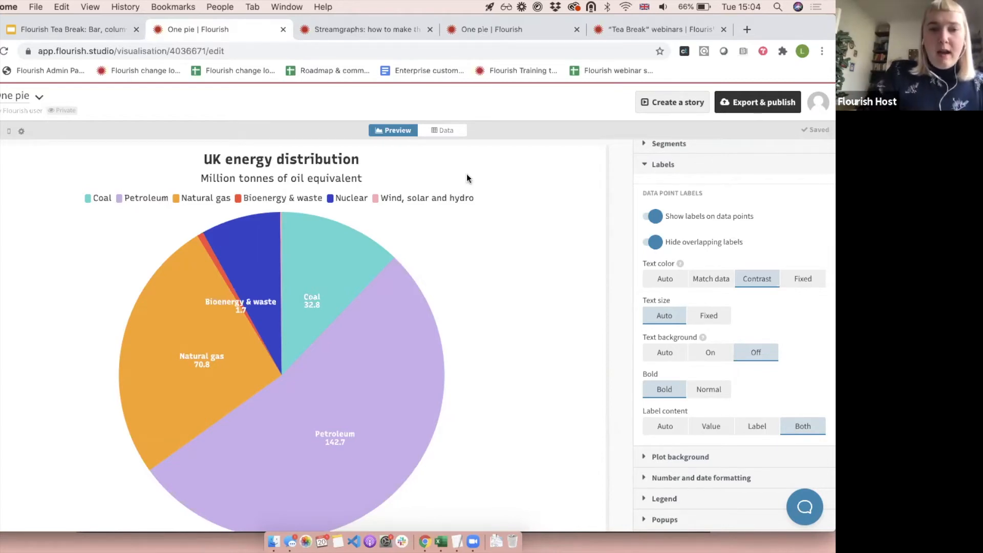
# Examine the chart's data sheet and the source energy figures in the Annual sheet of the Excel workbook.
pyautogui.click(449, 130)
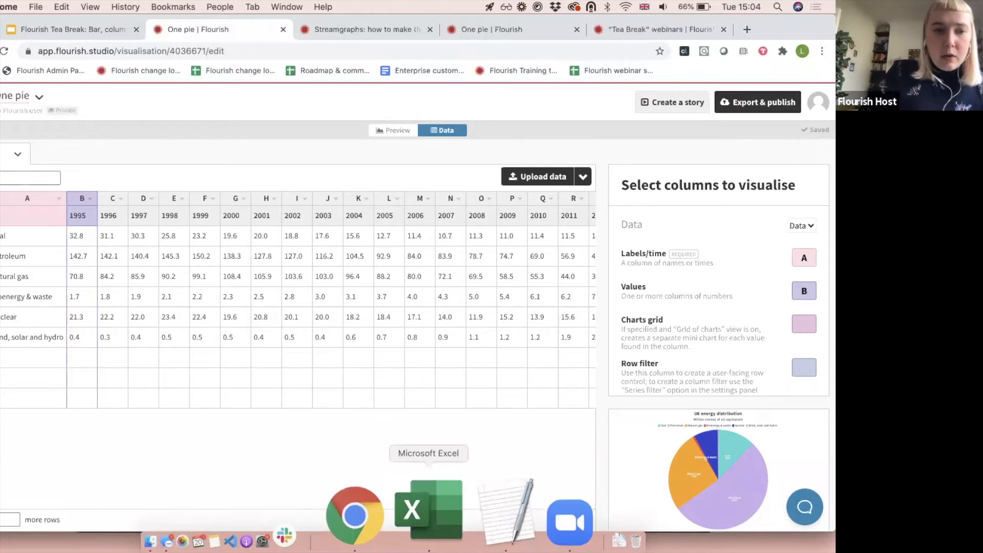
pyautogui.click(428, 509)
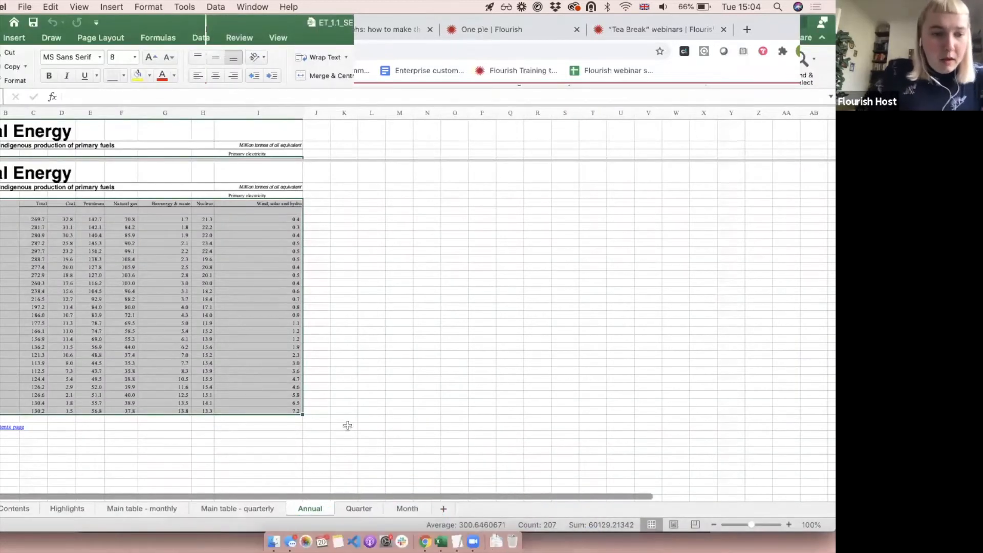
pyautogui.click(66, 219)
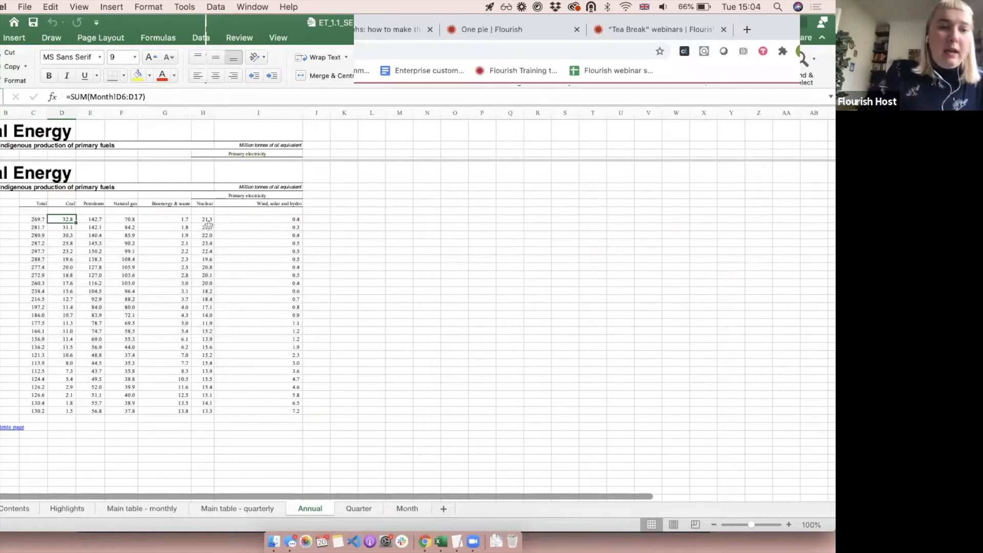
pyautogui.press('super+Tab')
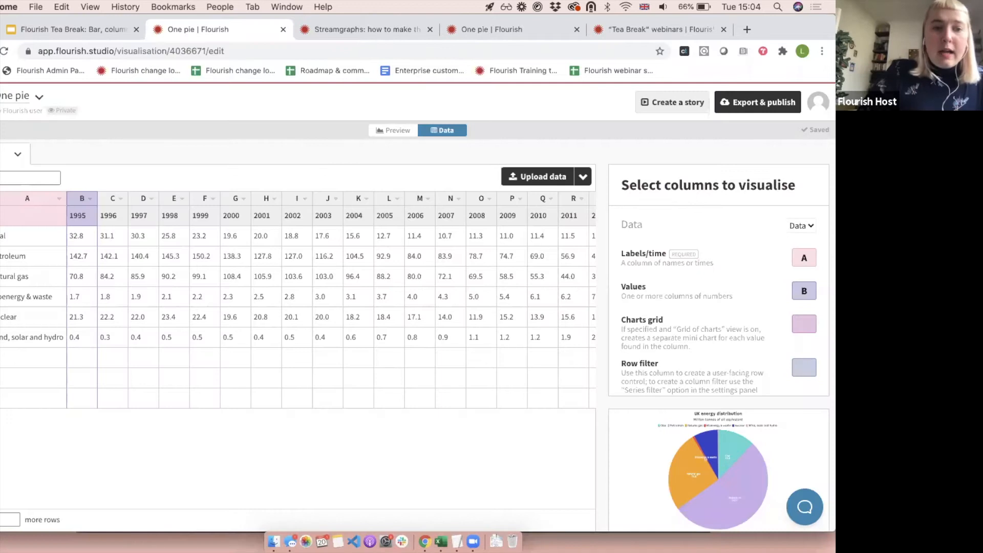
# In the Flourish data sheet, assign column C (1996) as the chart's Values and preview the pie.
pyautogui.click(79, 212)
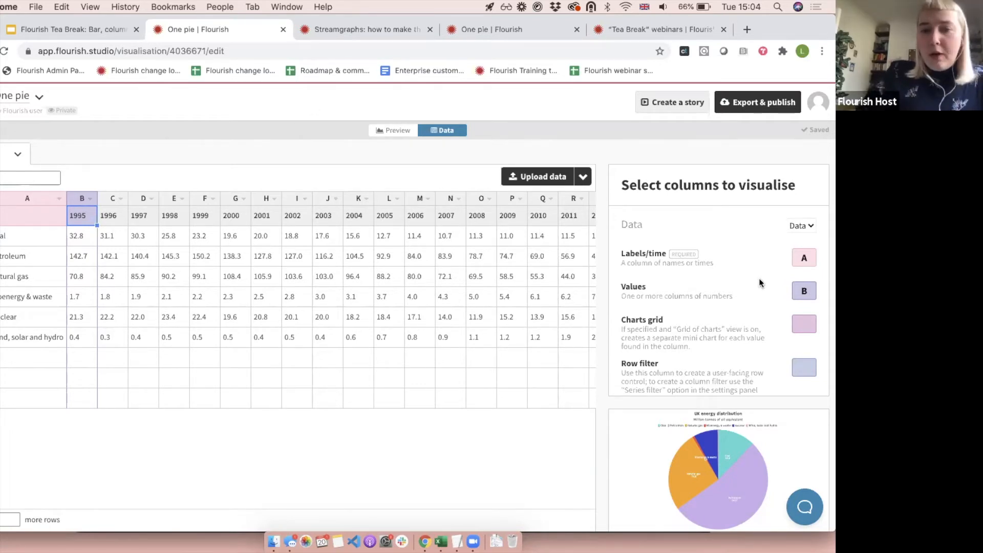
pyautogui.click(784, 292)
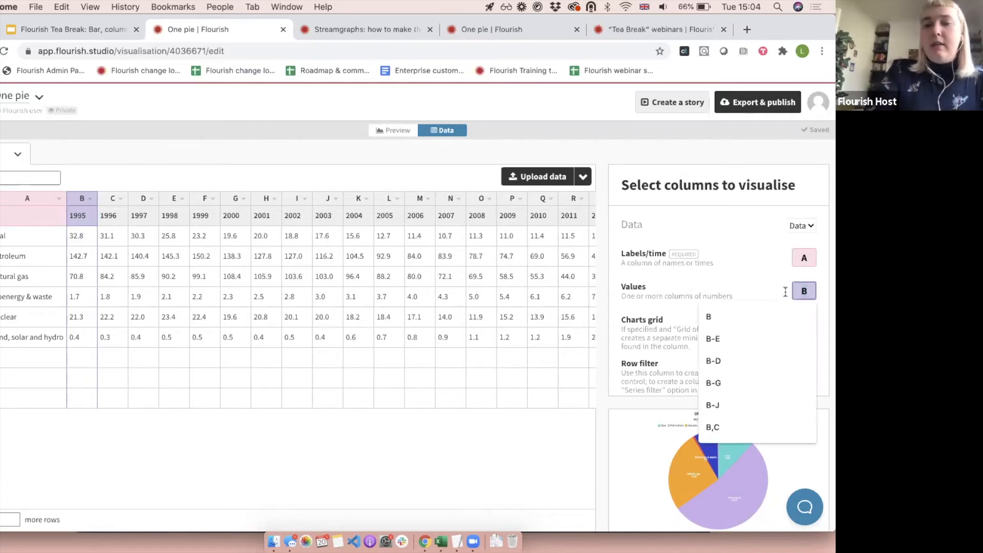
pyautogui.press('BackSpace')
pyautogui.write('C')
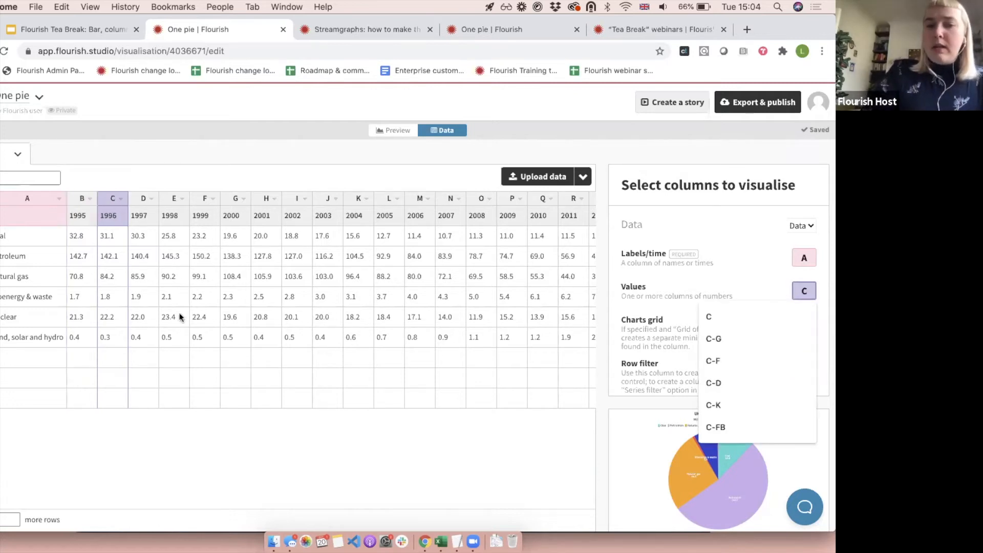
pyautogui.click(402, 129)
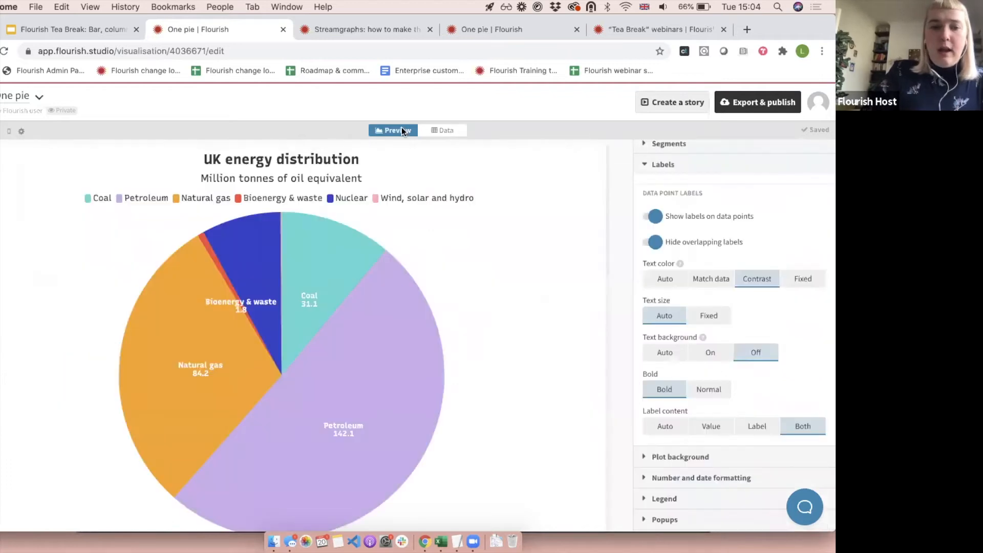
# Turn the pie into a donut by setting the doughnut hole of the segments to 50%.
pyautogui.click(719, 162)
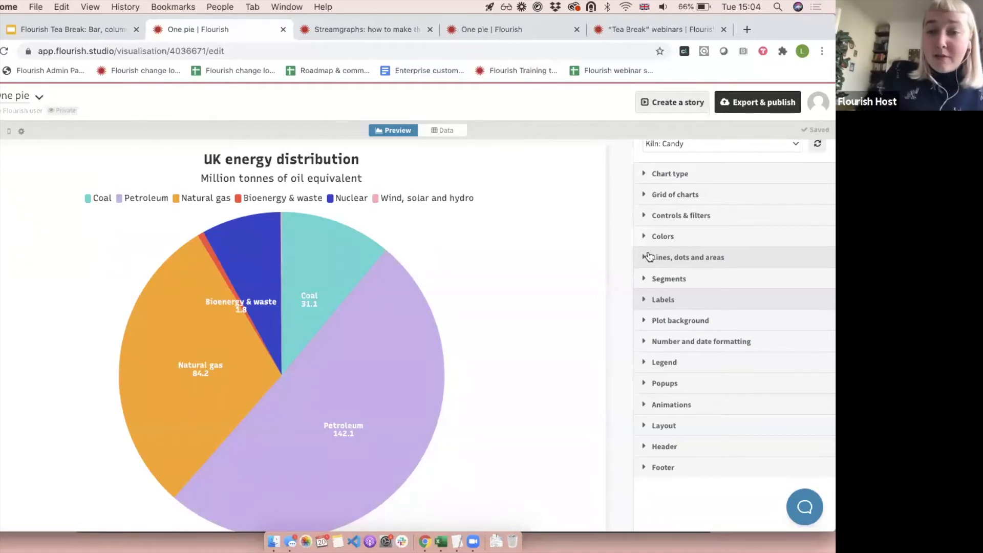
pyautogui.click(677, 280)
pyautogui.moveTo(655, 316); pyautogui.dragTo(582, 309)
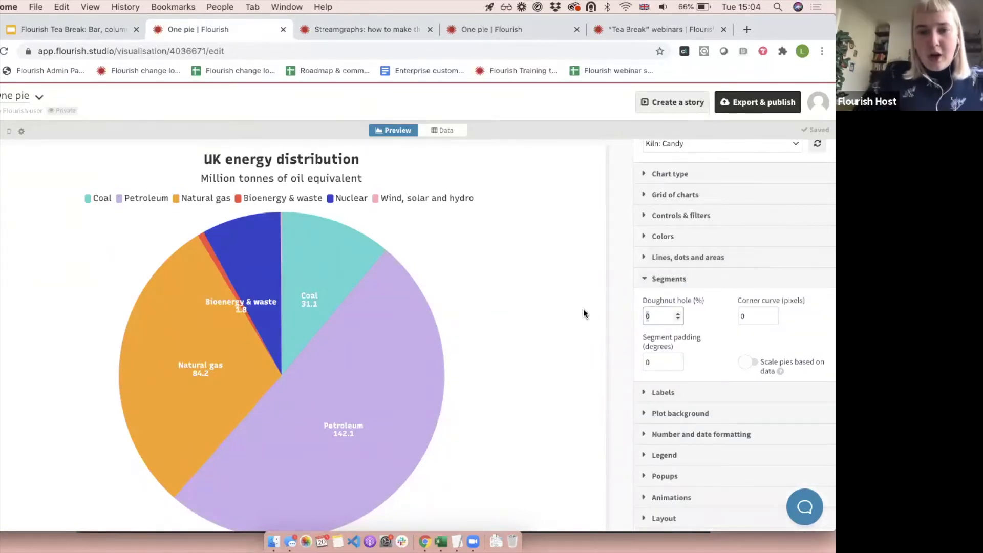
pyautogui.write('50')
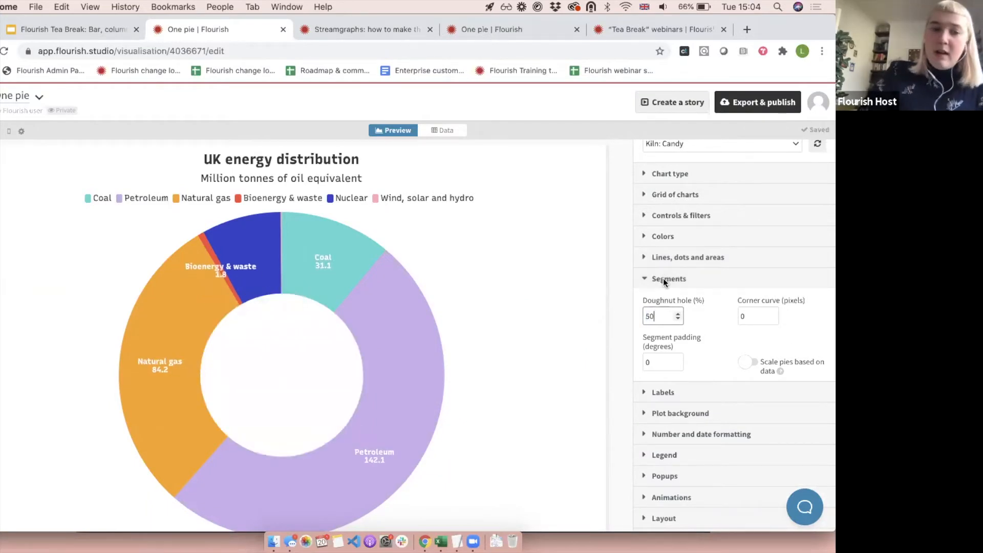
# Try a doughnut hole of 30% and restore it to 50%.
pyautogui.press('BackSpace')
pyautogui.press('BackSpace')
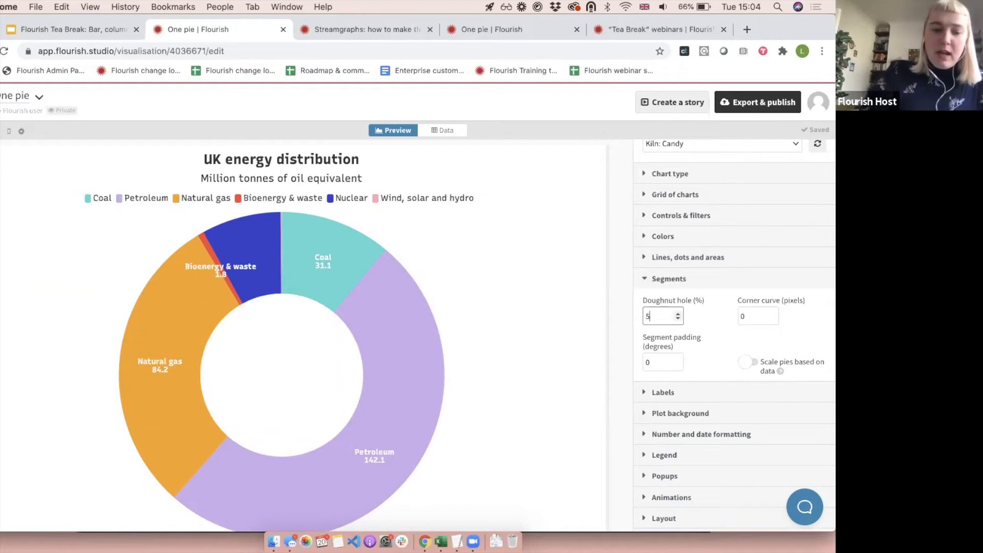
pyautogui.write('30')
pyautogui.moveTo(656, 319); pyautogui.dragTo(580, 312)
pyautogui.write('50')
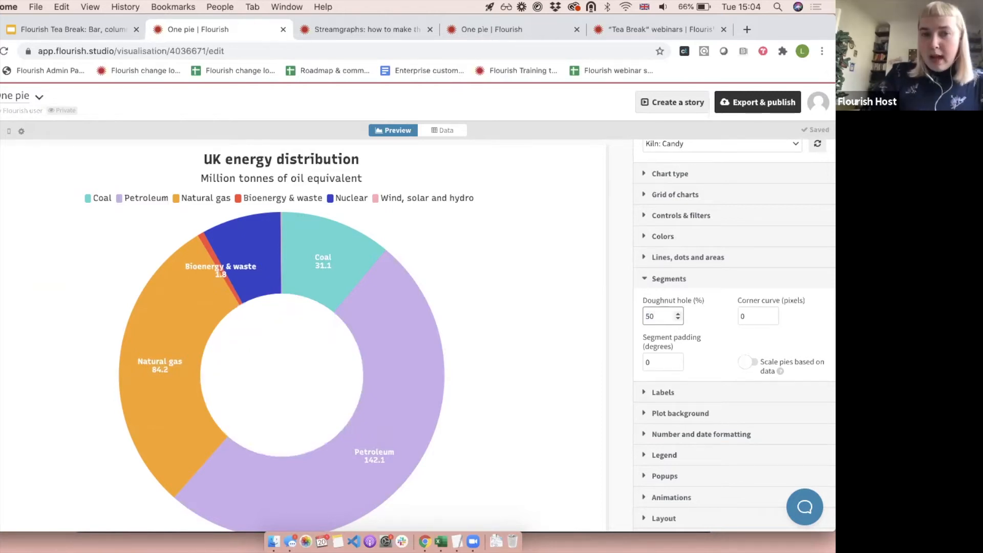
# Switch to the Google Slides deck, view the "Donut charts and animated pie charts" slide, and return to the Flourish chart.
pyautogui.moveTo(325, 235)
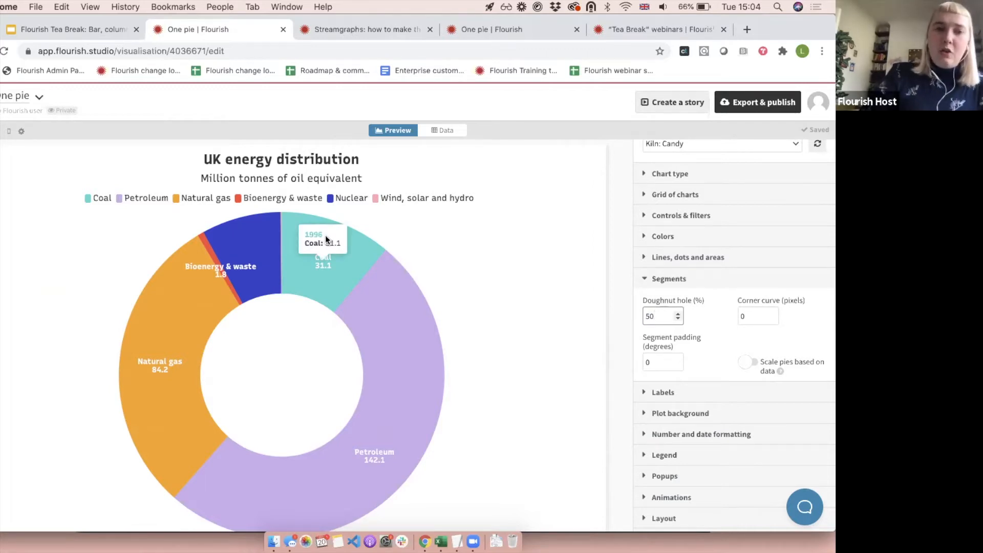
pyautogui.click(93, 29)
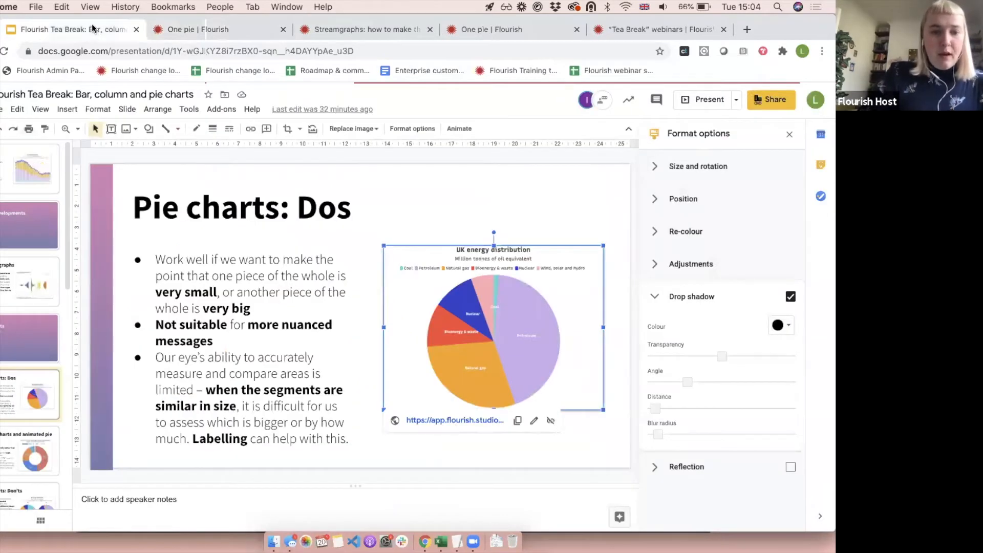
pyautogui.click(4, 470)
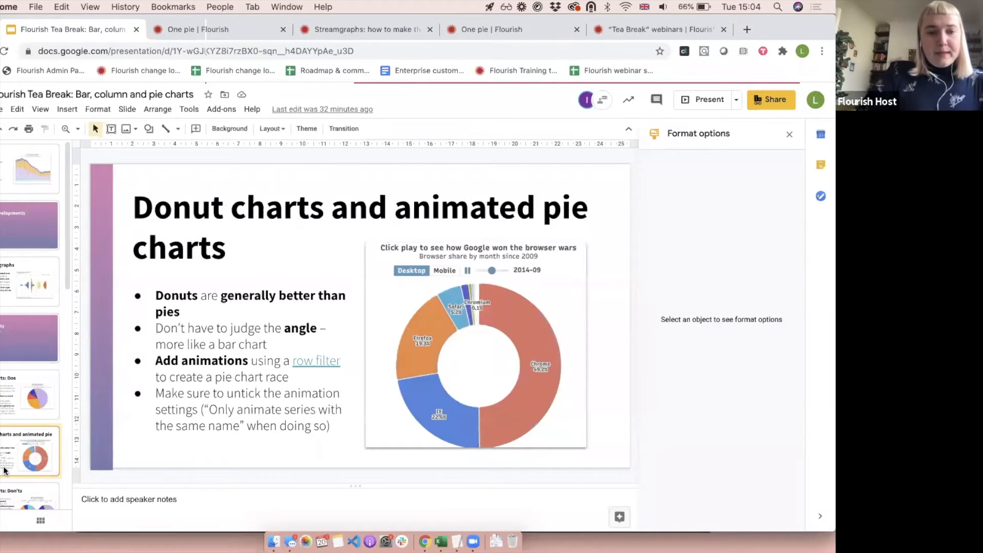
pyautogui.click(182, 30)
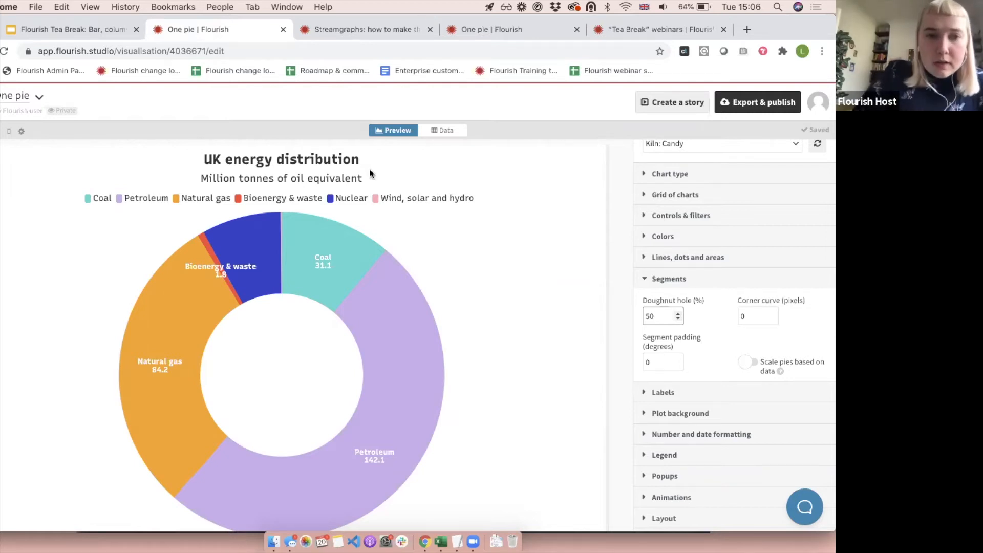
# Assign columns B-Z, covering the years 1995 to 2019, as the chart's Values in the data sheet.
pyautogui.click(439, 130)
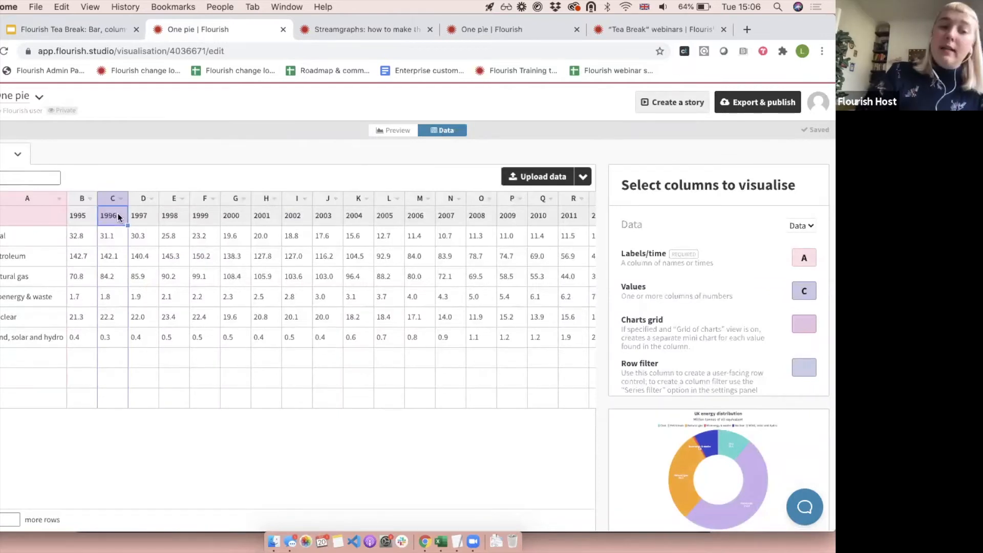
pyautogui.click(91, 214)
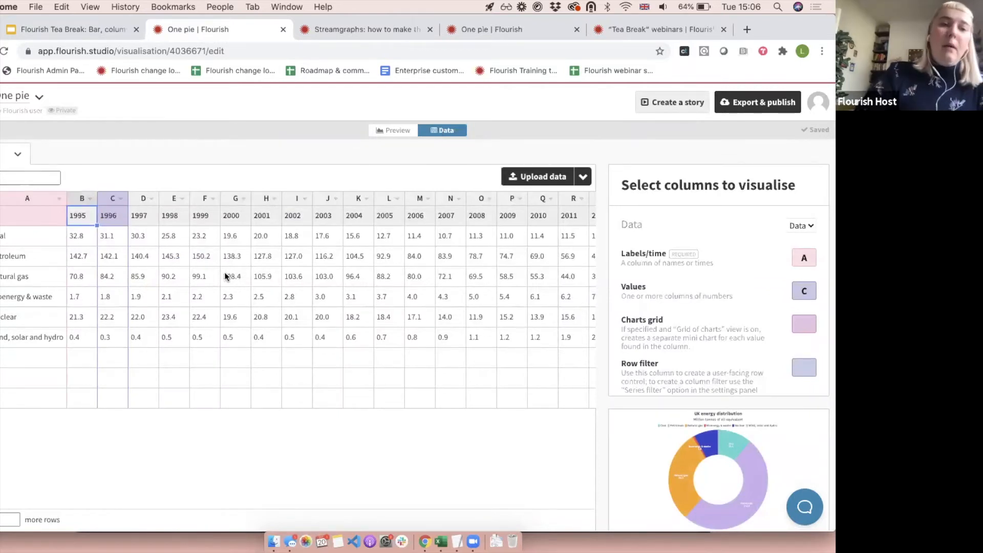
pyautogui.hscroll(10, 226, 276)
pyautogui.hscroll(-10, 226, 276)
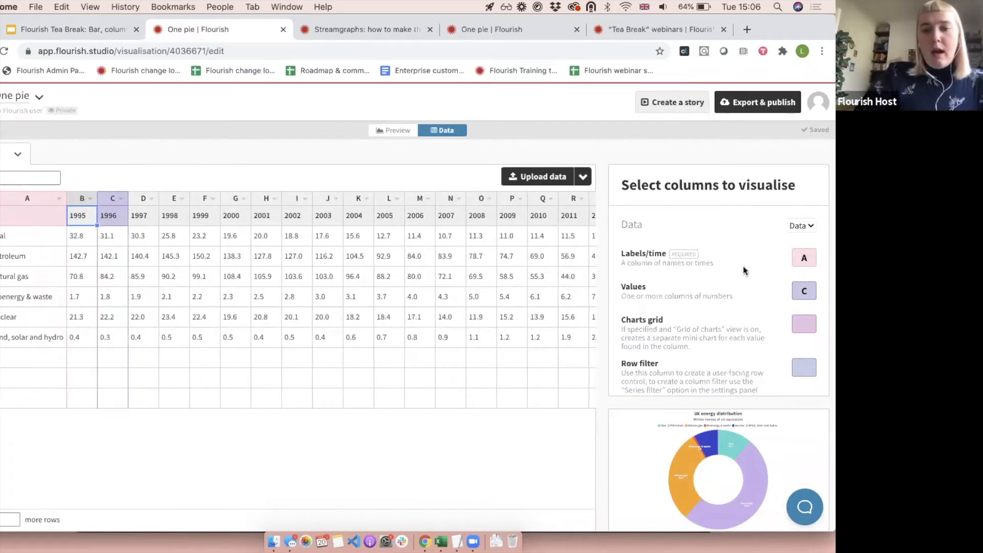
pyautogui.click(803, 290)
pyautogui.press('BackSpace')
pyautogui.write('B-')
pyautogui.hscroll(5, 458, 305)
pyautogui.write('Z')
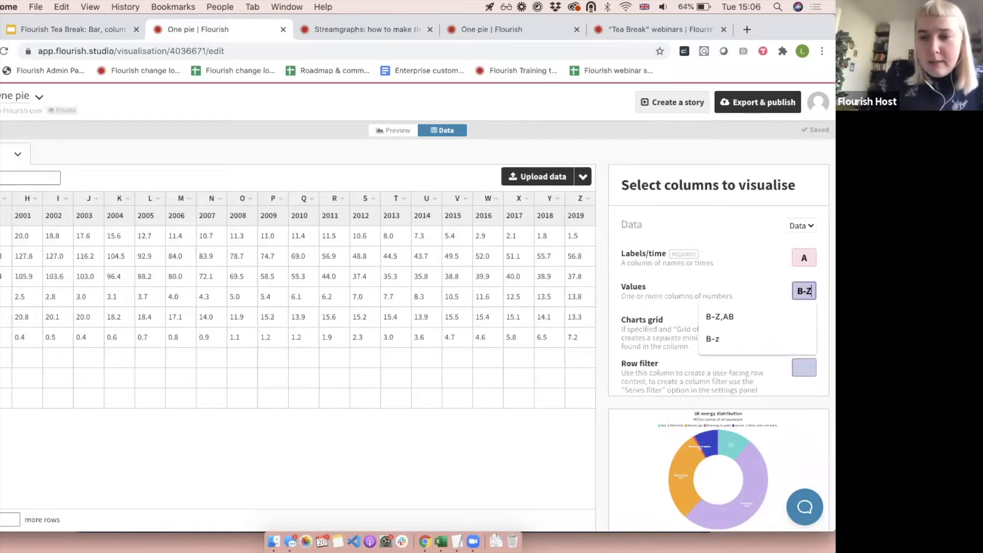
pyautogui.hscroll(-5, 95, 237)
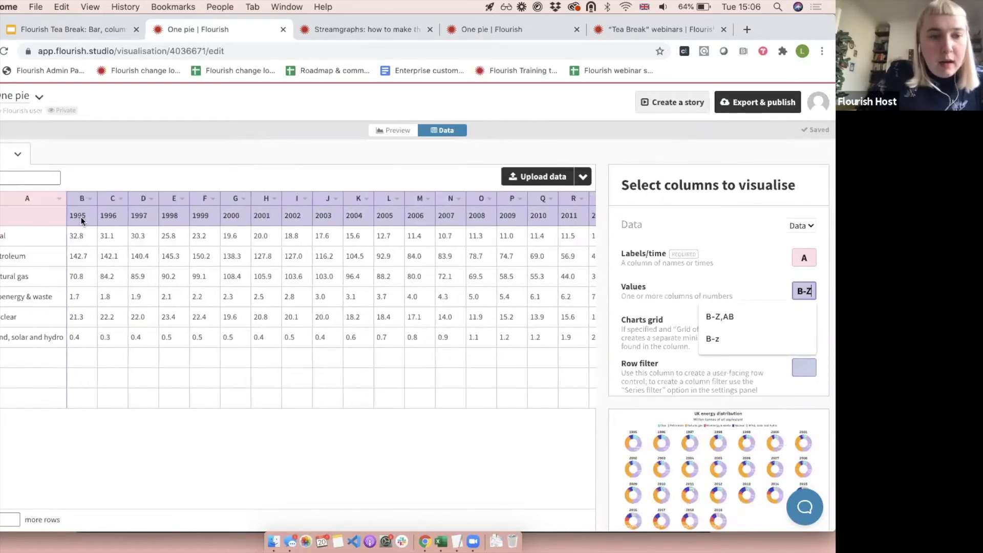
pyautogui.hscroll(5, 81, 217)
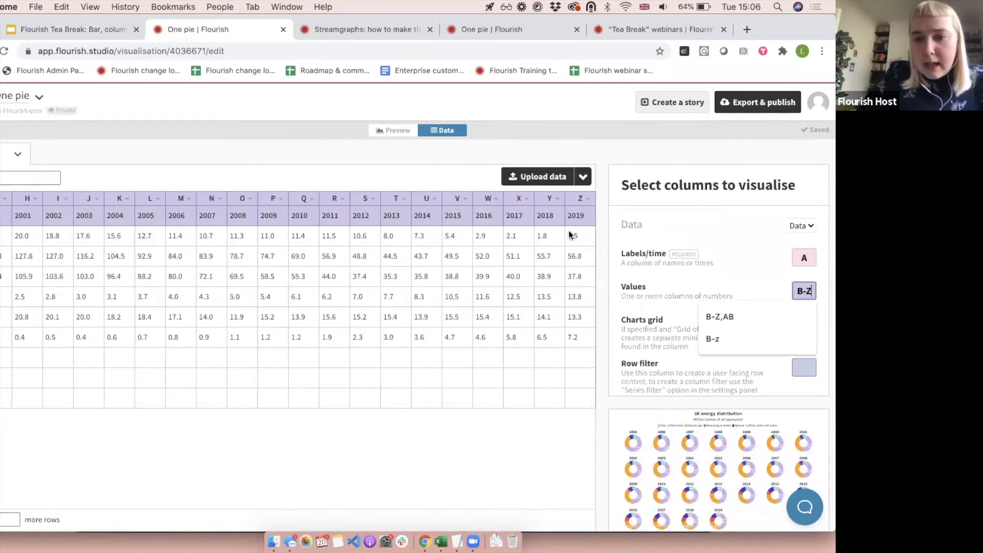
pyautogui.hscroll(-5, 386, 276)
pyautogui.click(205, 336)
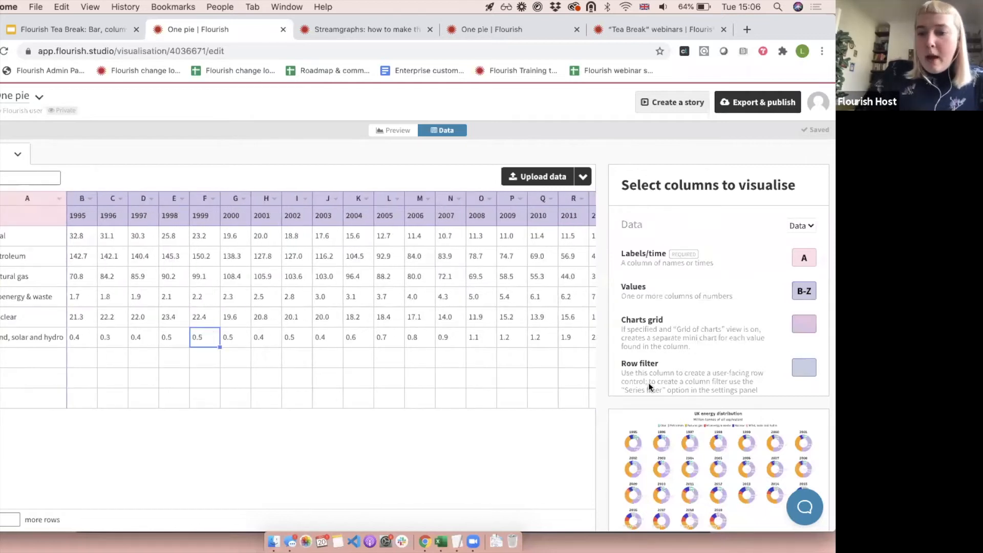
# Set the chart's grid mode to Single chart and inspect the donut's segments in the preview.
pyautogui.click(386, 134)
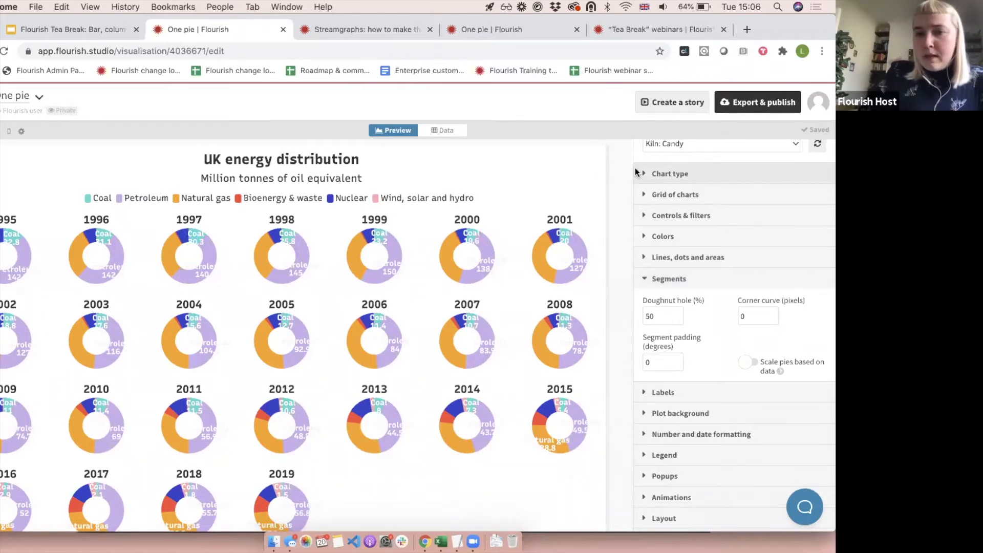
pyautogui.click(656, 173)
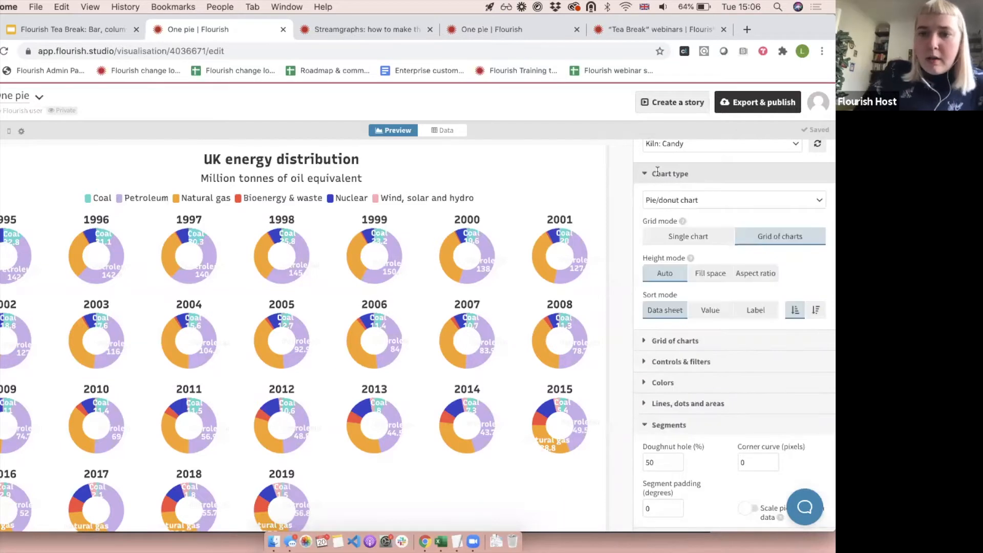
pyautogui.click(690, 240)
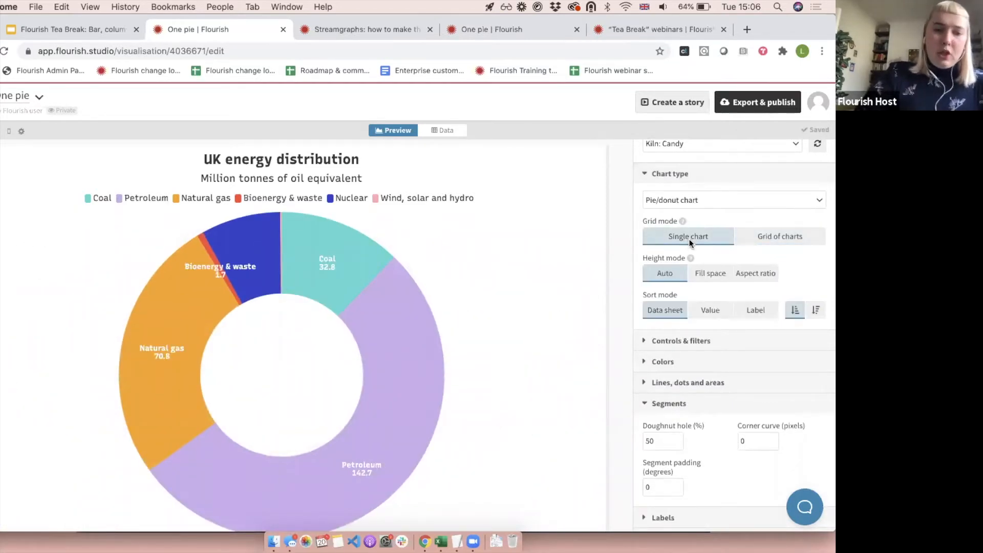
pyautogui.moveTo(338, 259)
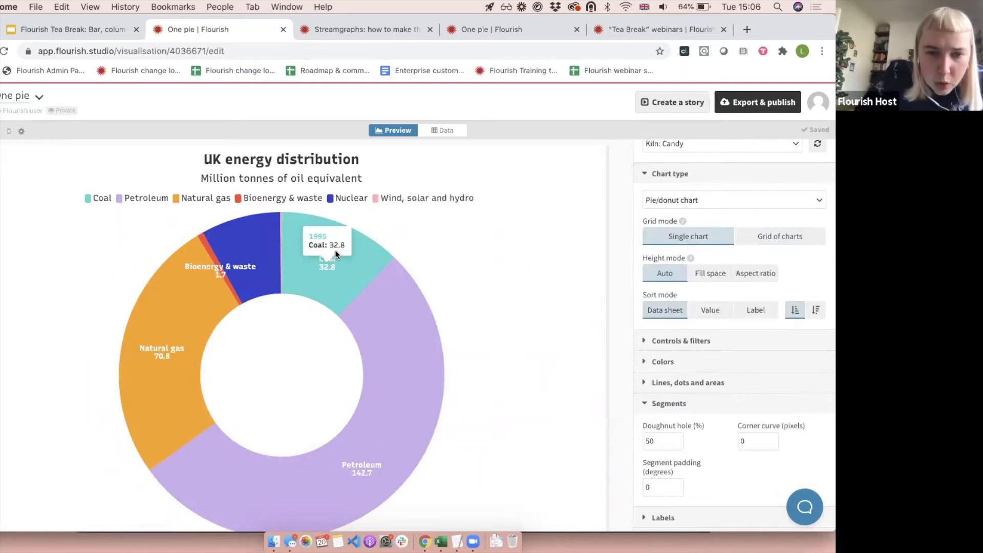
pyautogui.moveTo(421, 331)
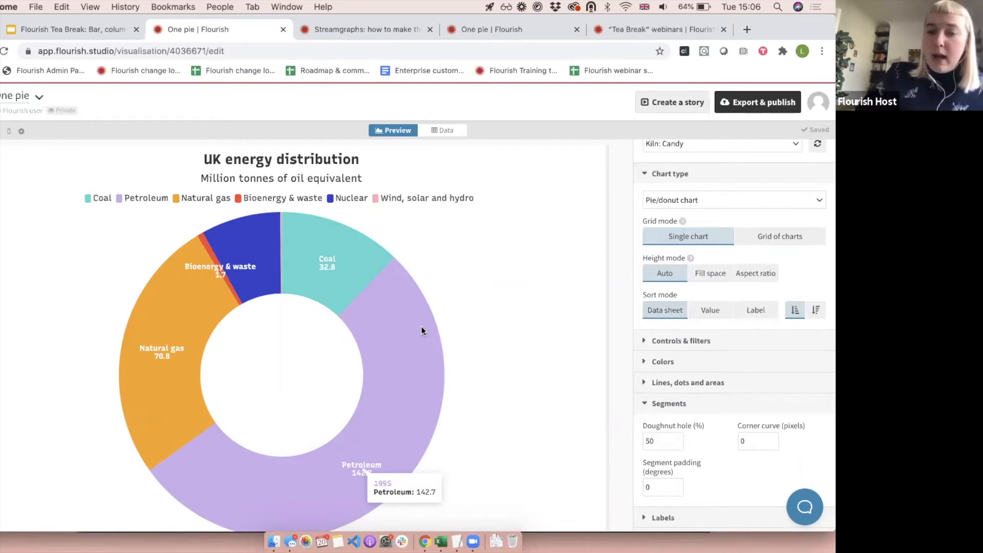
pyautogui.click(688, 174)
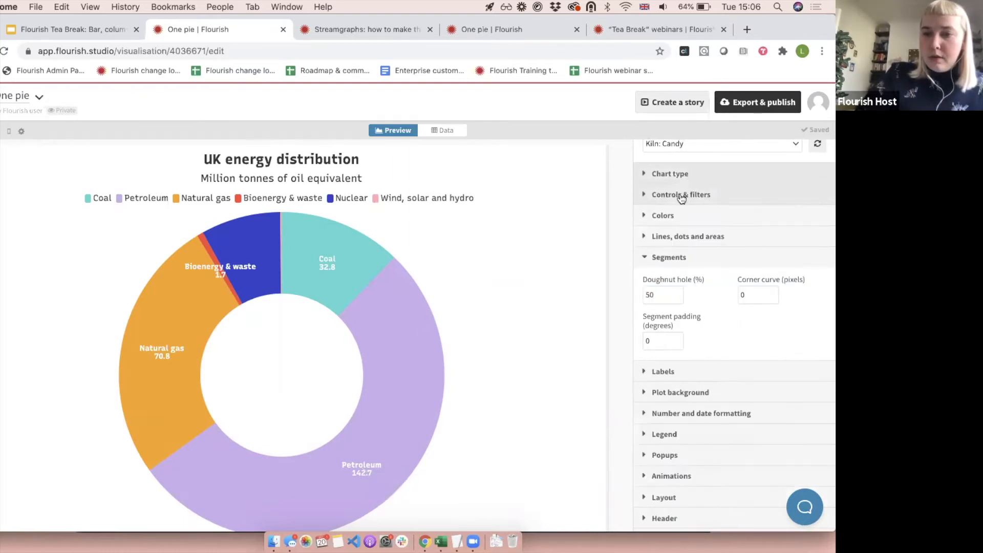
# Set the series filter to Single select and, after trying the button and dropdown control types, choose the slider with a play button.
pyautogui.click(681, 197)
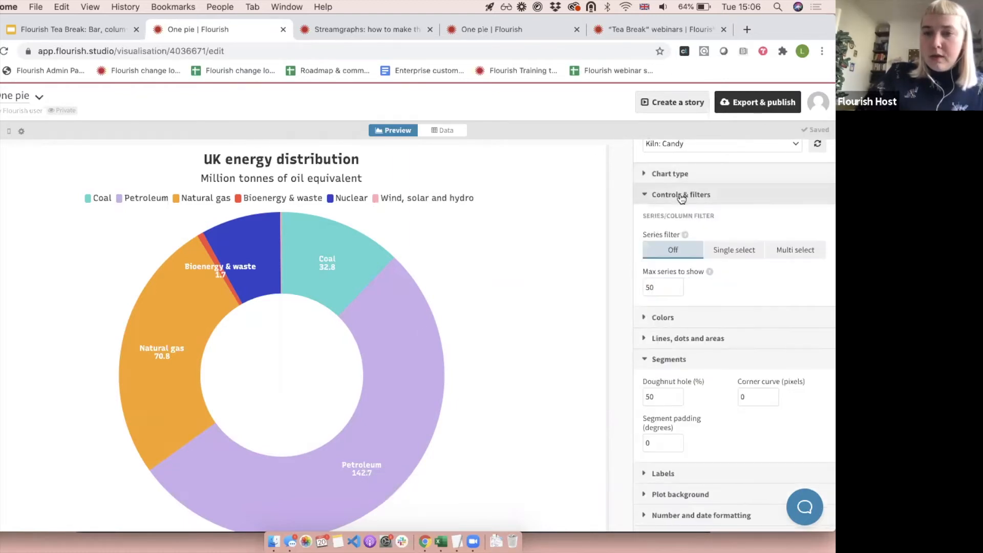
pyautogui.click(733, 250)
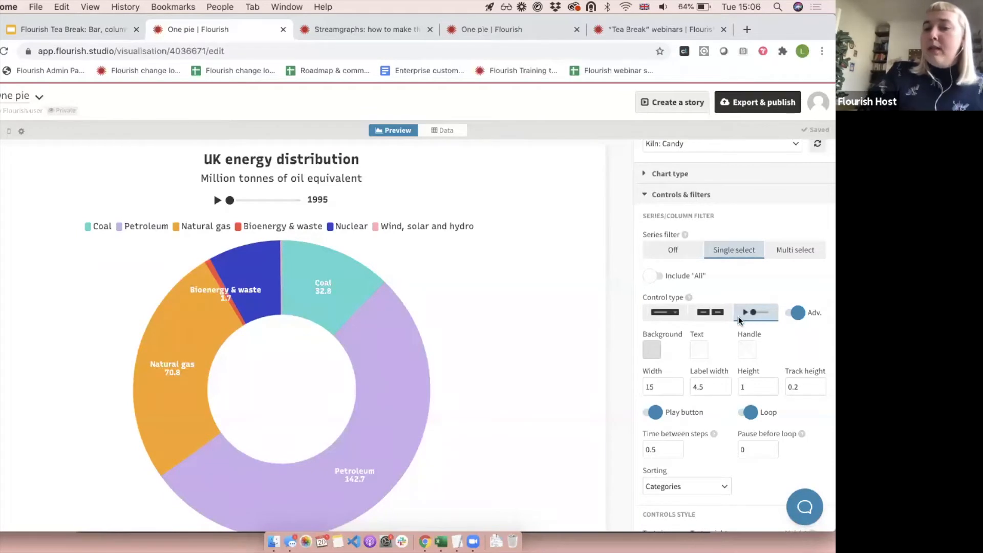
pyautogui.click(711, 311)
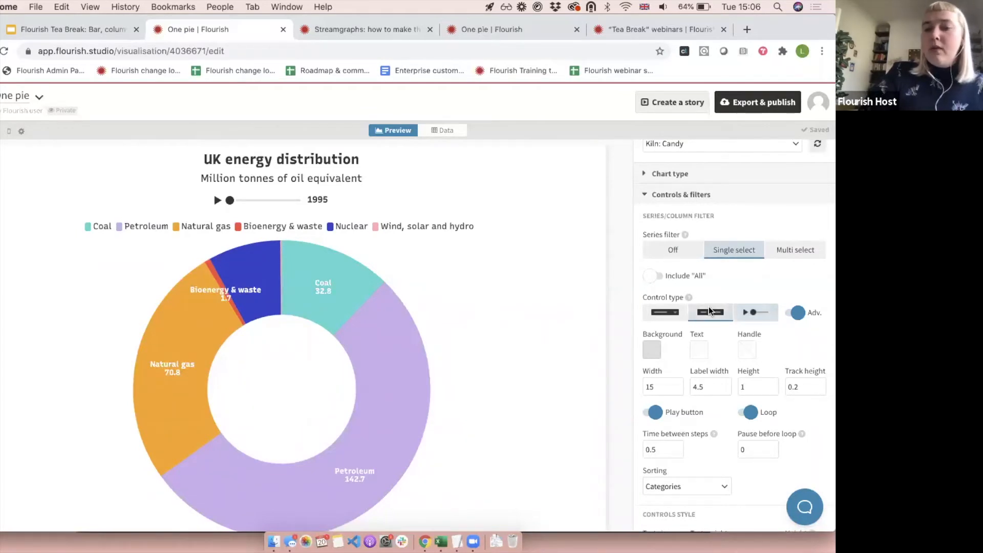
pyautogui.click(654, 314)
pyautogui.click(739, 316)
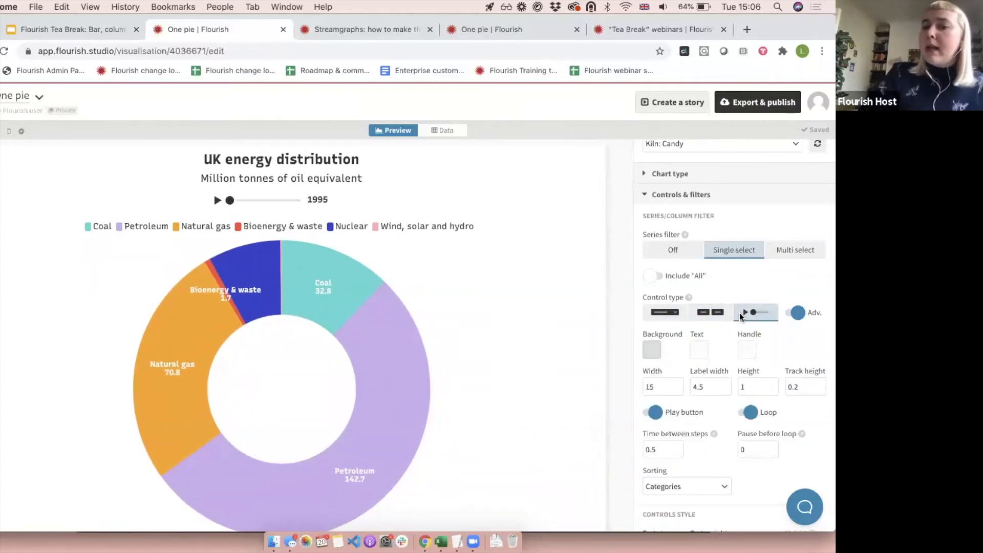
# Play the donut's year animation, pause it at 2011, and close the Controls & filters settings.
pyautogui.click(216, 200)
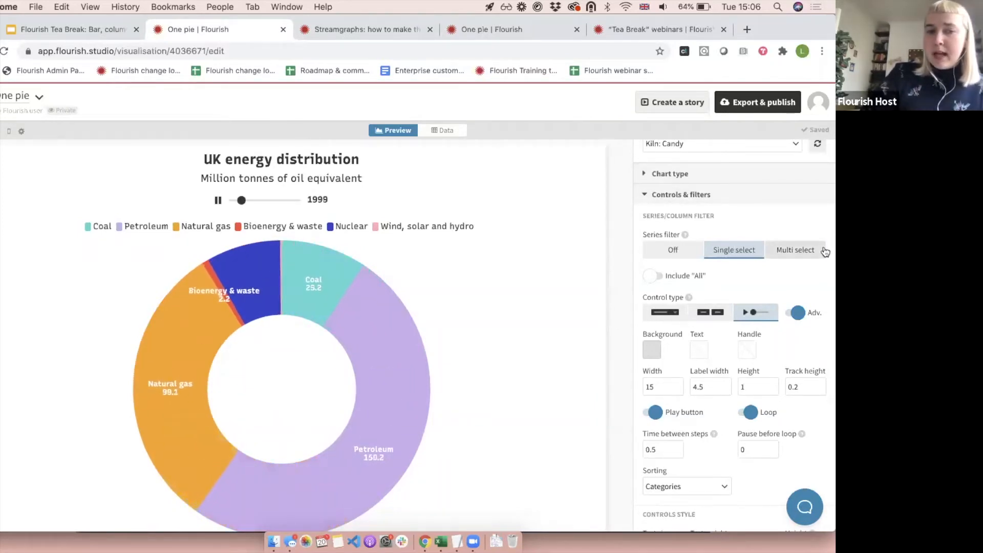
pyautogui.click(219, 201)
pyautogui.click(655, 195)
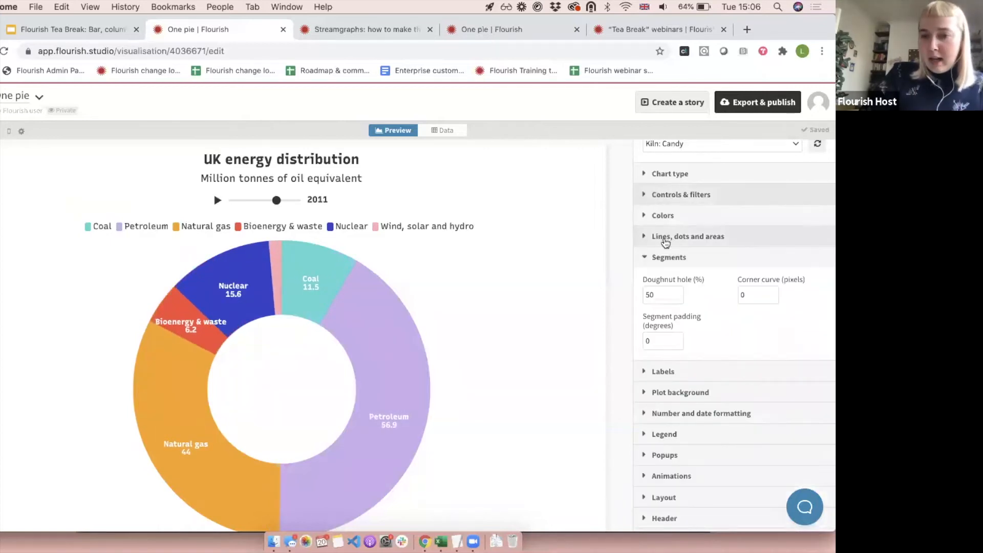
# Try enabling "Only animate series with same name" and "Only animate points with same label", and play the year animation briefly.
pyautogui.click(661, 255)
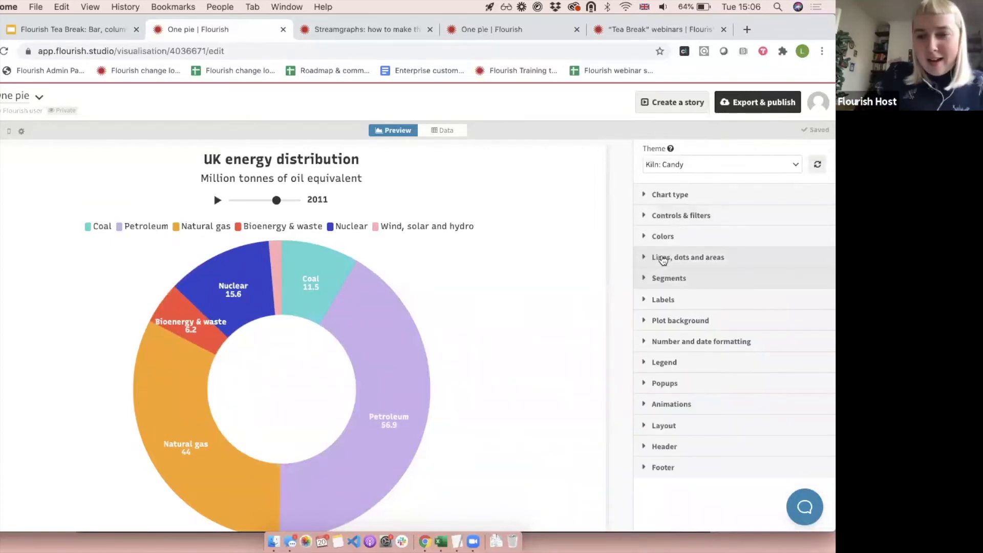
pyautogui.click(674, 398)
pyautogui.scroll(-4, 674, 396)
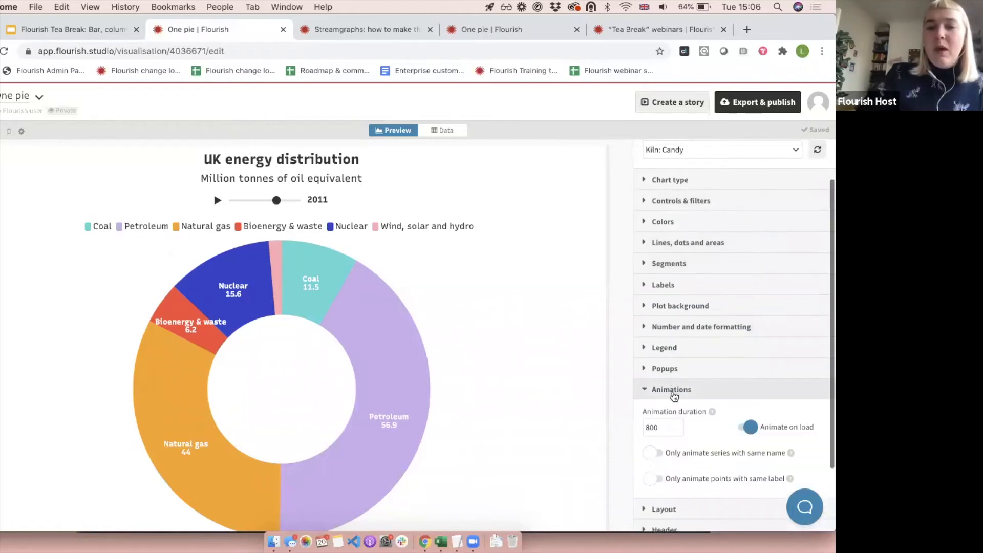
pyautogui.click(655, 369)
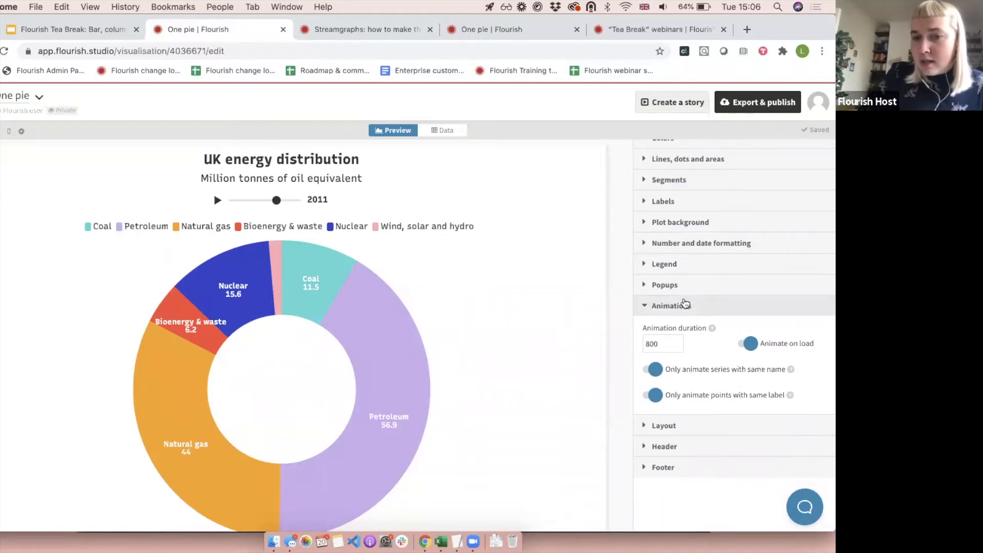
pyautogui.click(218, 200)
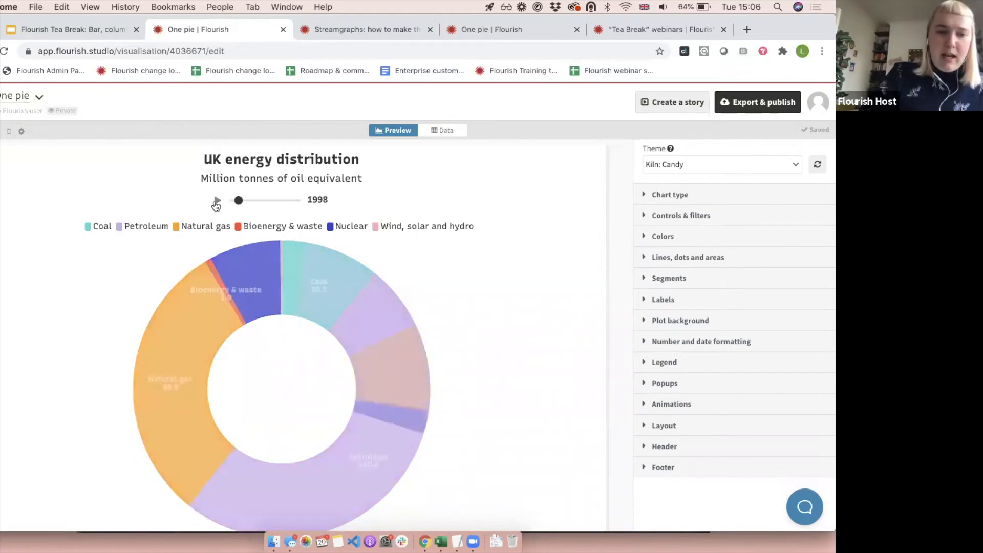
pyautogui.click(216, 201)
# Turn off "Only animate series with same name" and "Only animate points with same label", and replay the year animation.
pyautogui.click(687, 403)
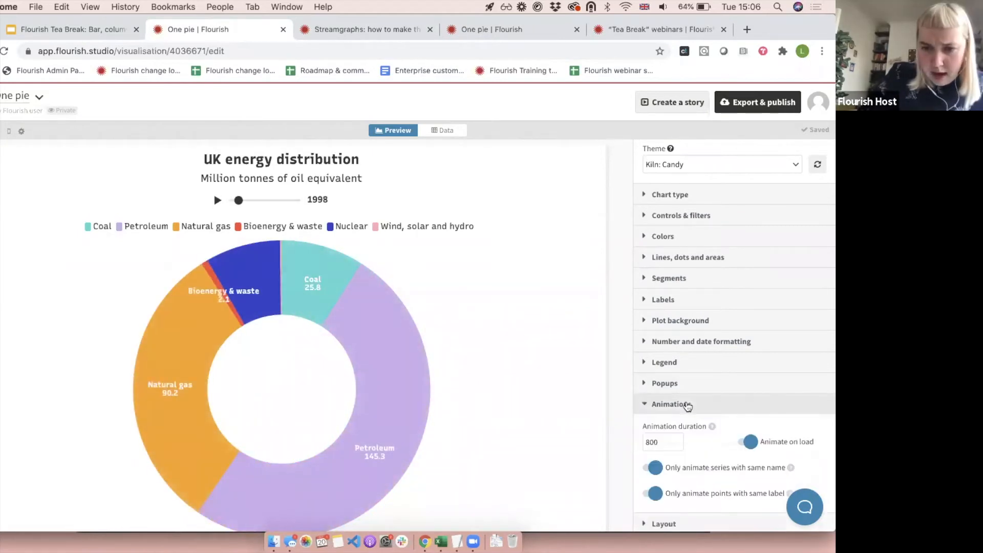
pyautogui.click(655, 392)
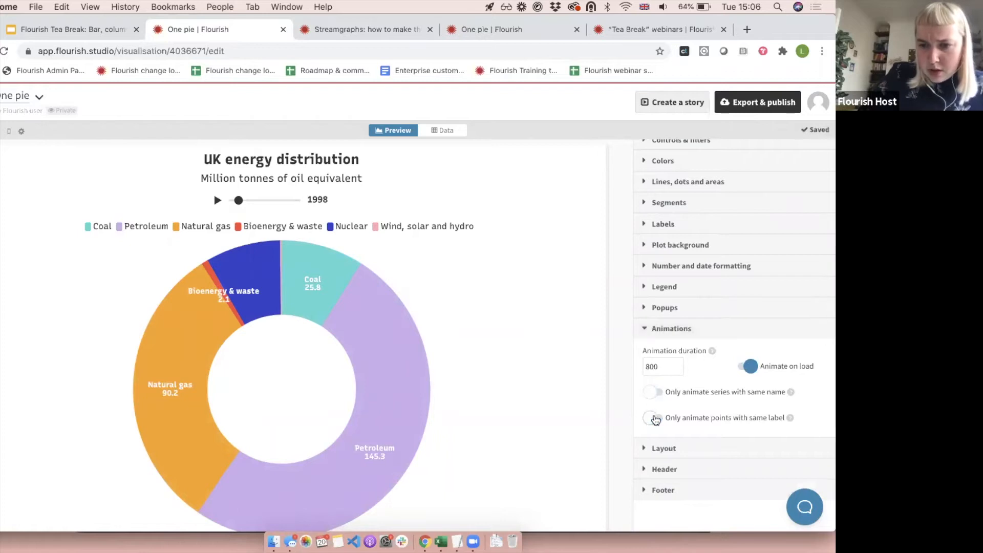
pyautogui.click(666, 329)
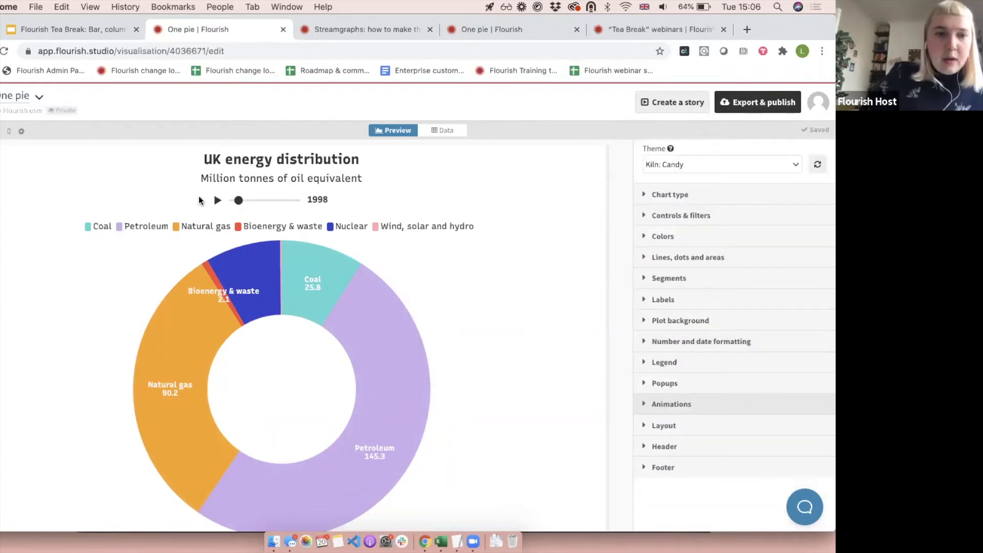
pyautogui.click(217, 201)
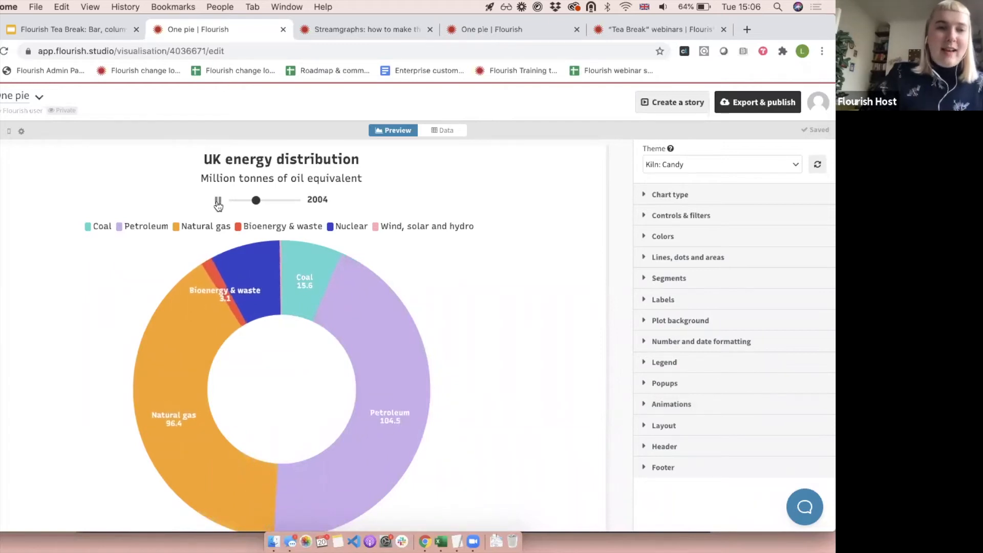
# Switch to the Google Slides deck, go to the "Pie charts: Don'ts" slide, and open the Flourish chart linked from its image.
pyautogui.click(89, 27)
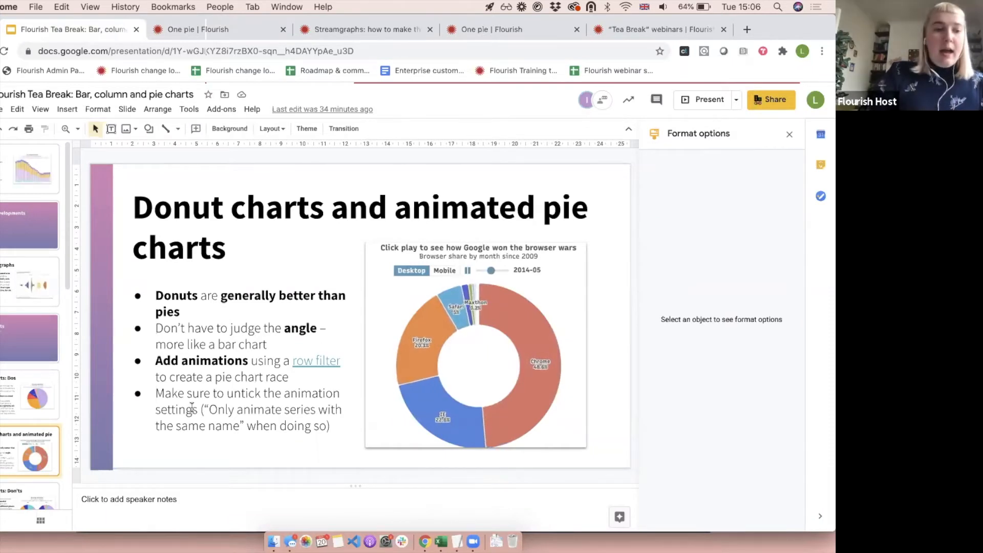
pyautogui.scroll(-2, 2, 449)
pyautogui.click(2, 450)
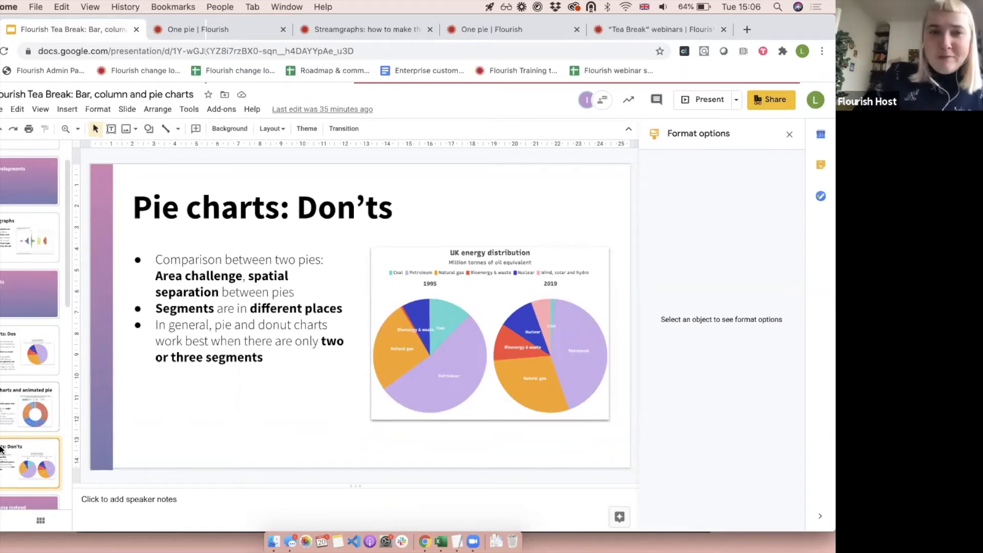
pyautogui.click(462, 330)
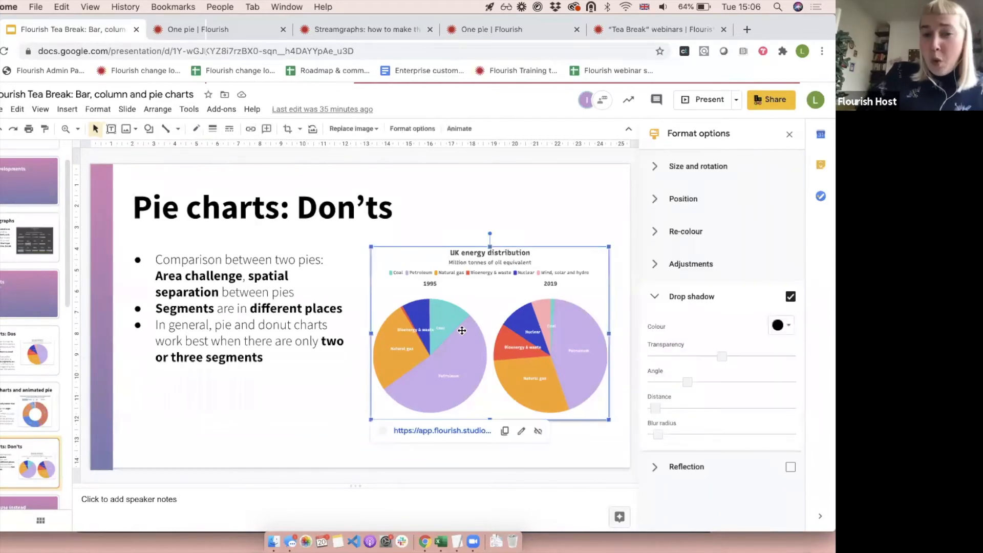
pyautogui.click(430, 432)
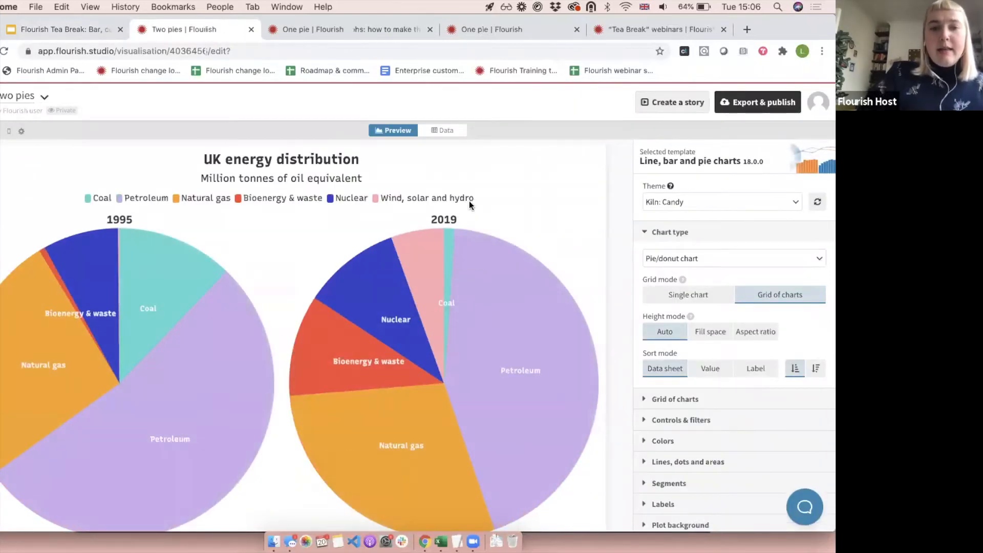
# View the 1995 and 2019 columns in the Two pies data sheet, and return to the preview to compare both pies.
pyautogui.click(447, 129)
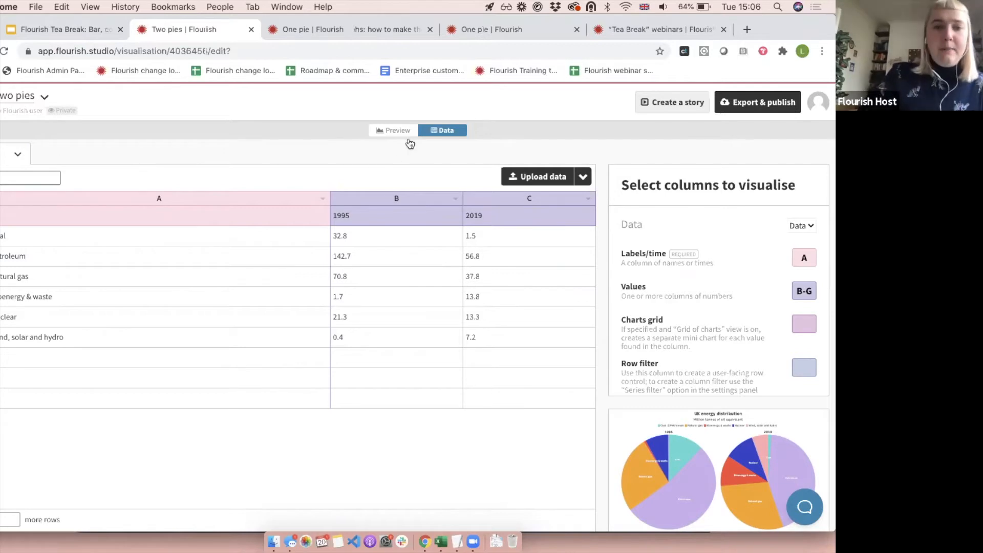
pyautogui.click(393, 129)
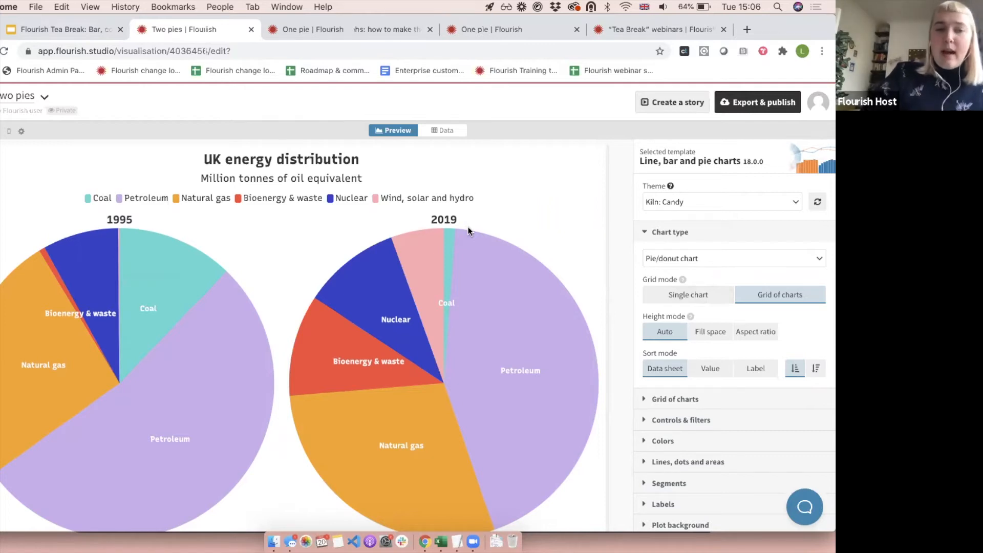
pyautogui.moveTo(163, 272)
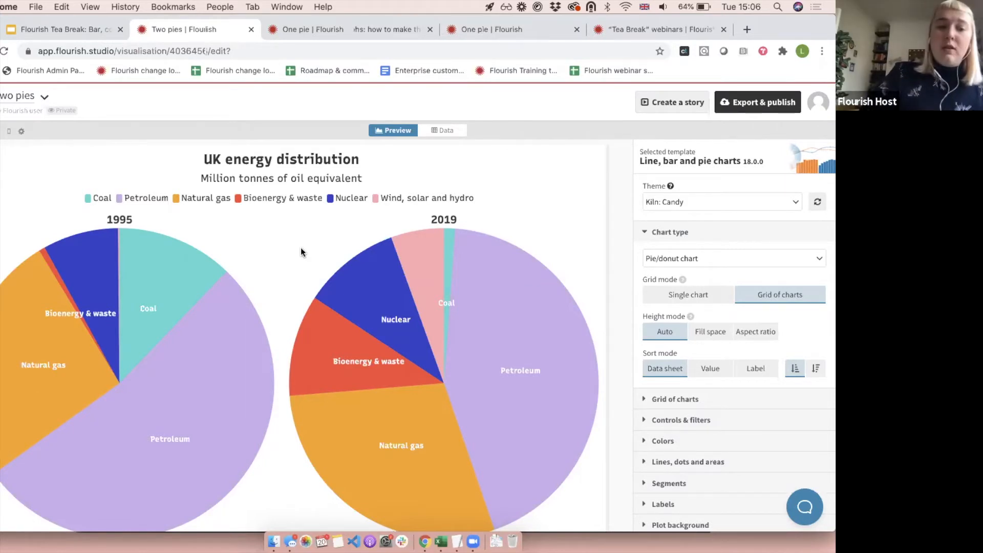
pyautogui.moveTo(385, 320)
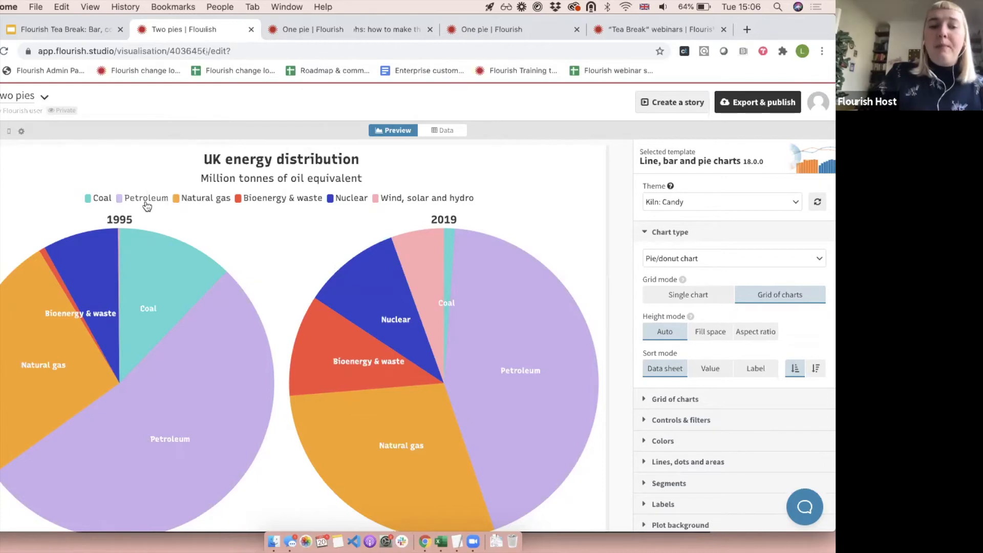
# Hide Bioenergy & waste, Nuclear, and Wind, solar and hydro from both pies through the chart's legend.
pyautogui.click(256, 201)
pyautogui.click(350, 198)
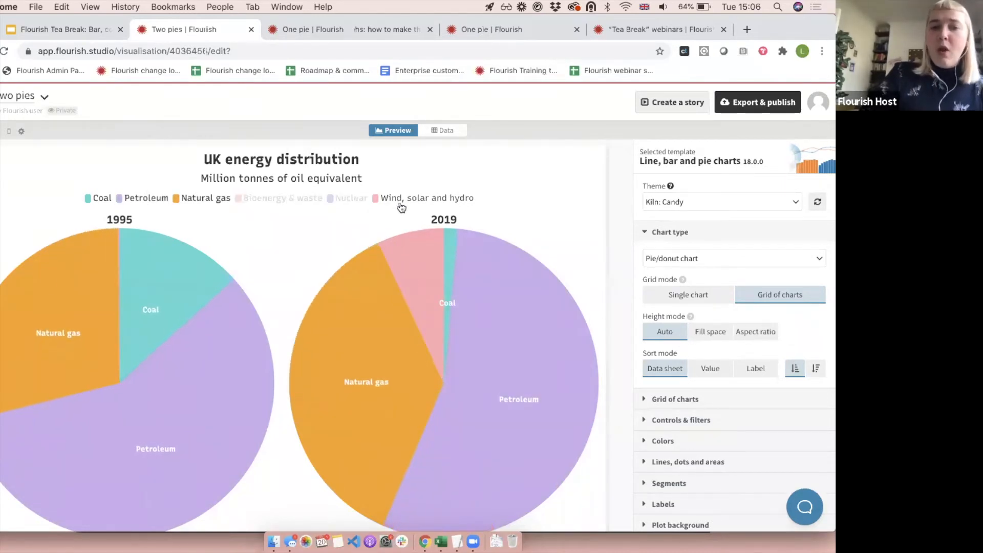
pyautogui.click(401, 205)
pyautogui.click(292, 204)
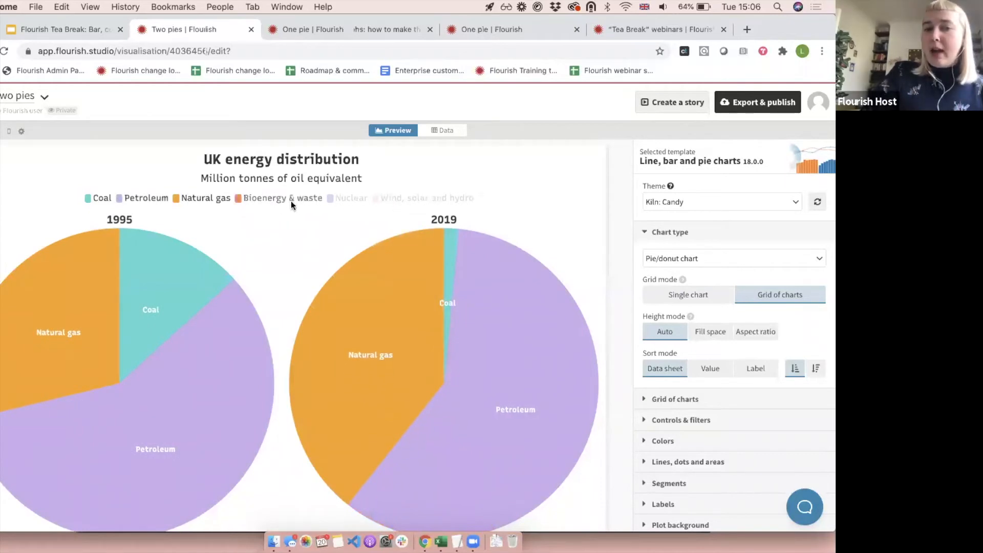
pyautogui.click(279, 197)
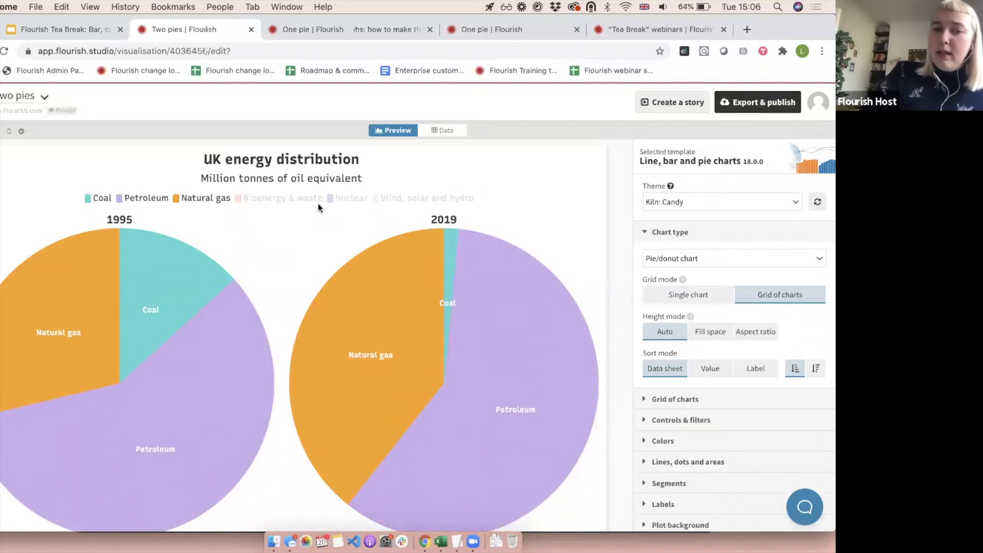
# Close the Chart type settings and view the "Click legend to filter data" options in the Legend settings.
pyautogui.click(677, 239)
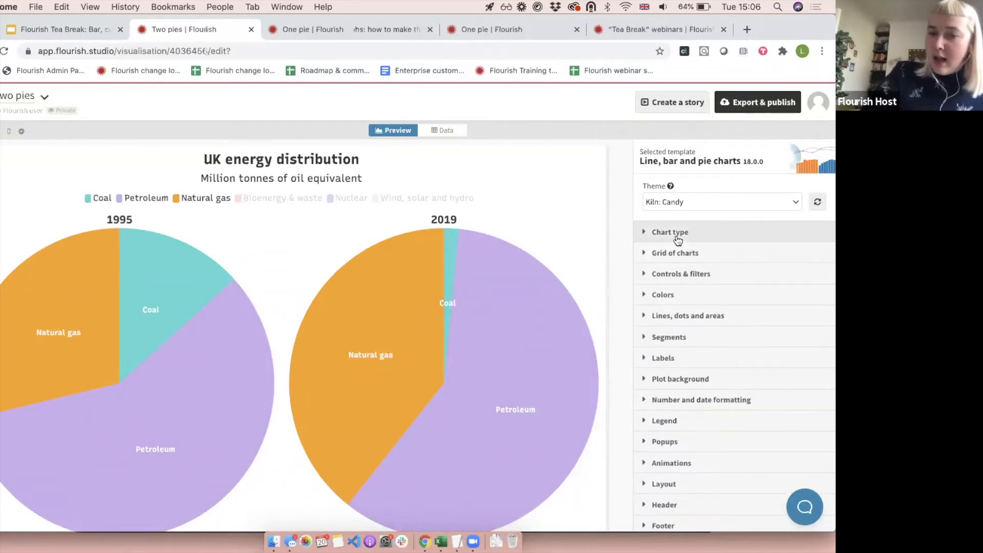
pyautogui.click(675, 416)
pyautogui.scroll(-3, 681, 419)
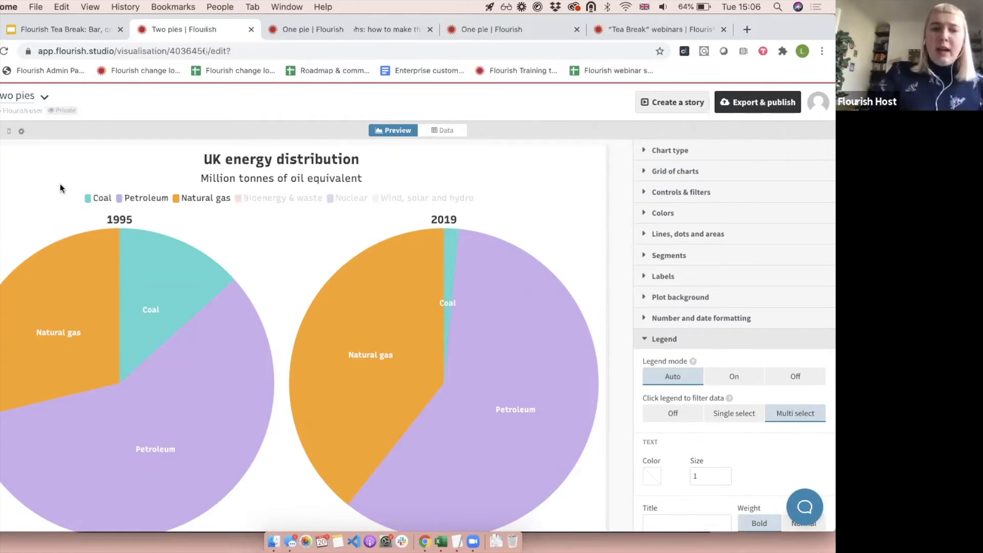
# Temporarily hide Natural gas through the legend, inspect the 2019 Petroleum segment, and show Natural gas again.
pyautogui.click(195, 204)
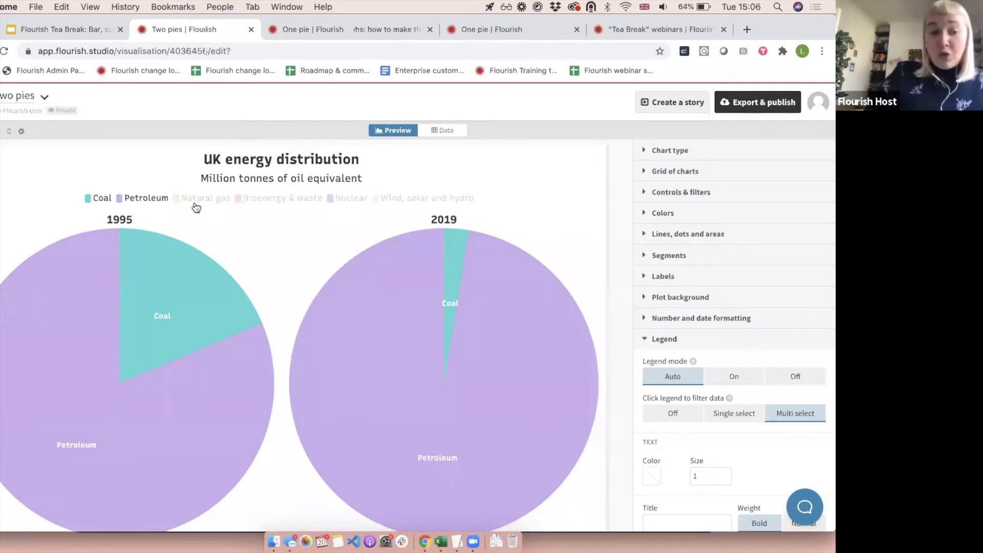
pyautogui.moveTo(360, 360)
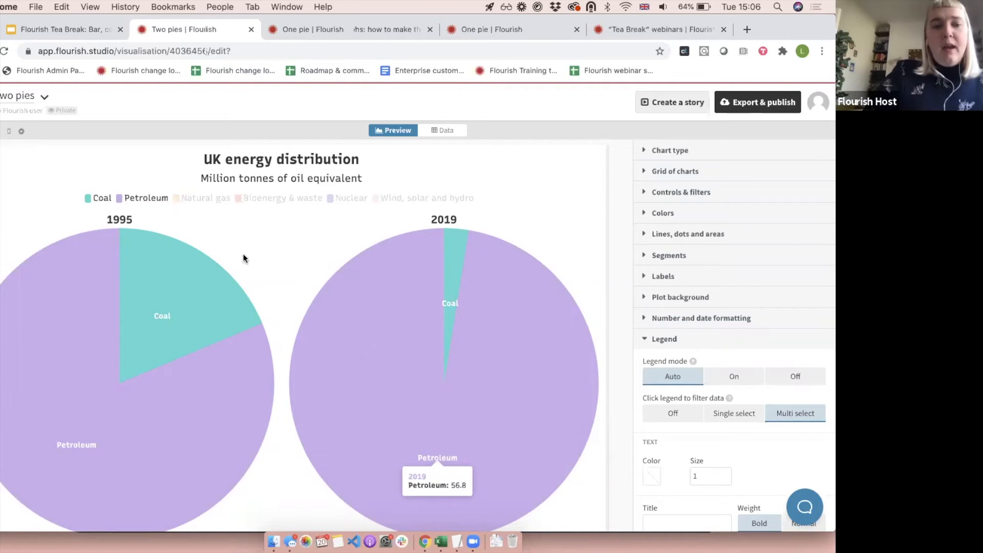
pyautogui.click(192, 199)
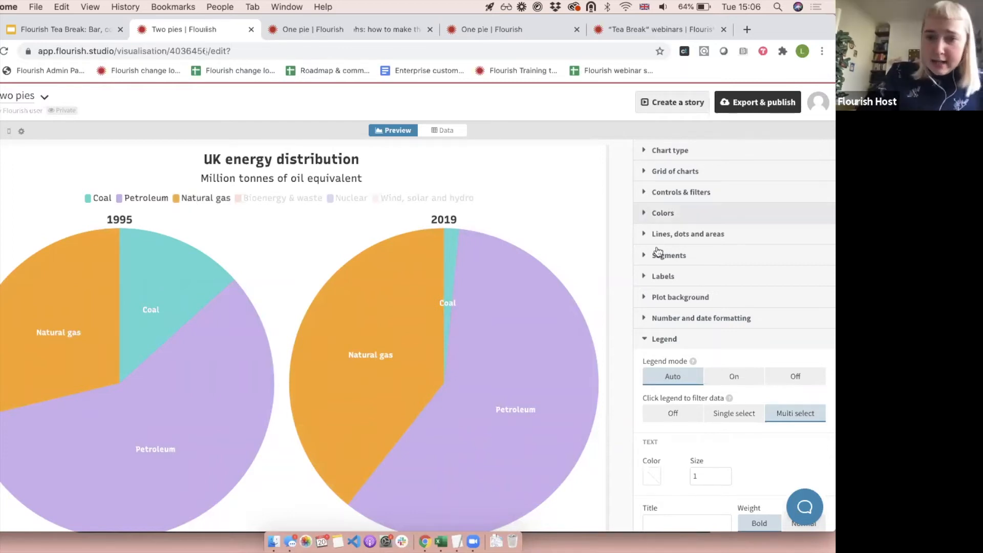
# Close the Legend settings and show Bioenergy & waste, Nuclear, and Wind, solar and hydro in both pies again.
pyautogui.click(673, 340)
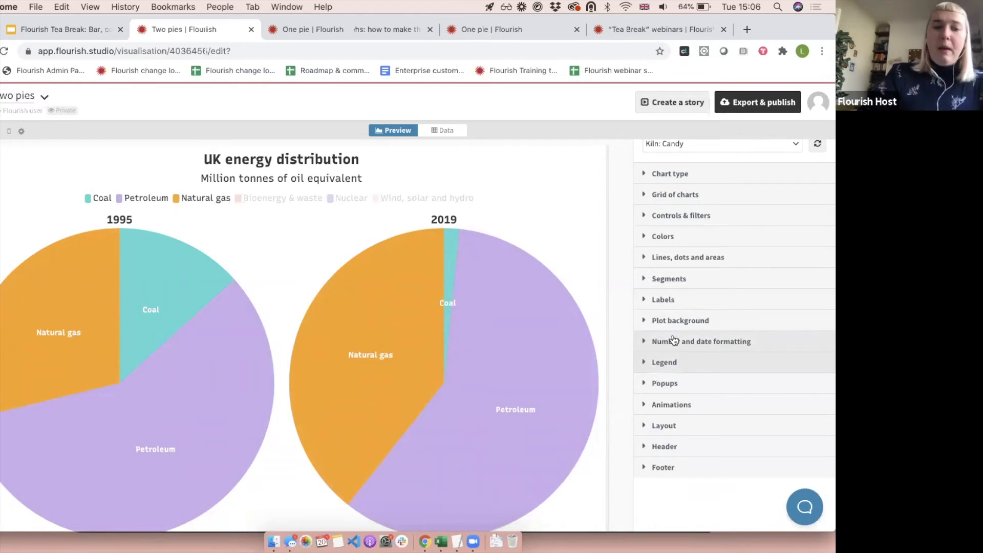
pyautogui.click(264, 198)
pyautogui.click(350, 198)
pyautogui.click(411, 199)
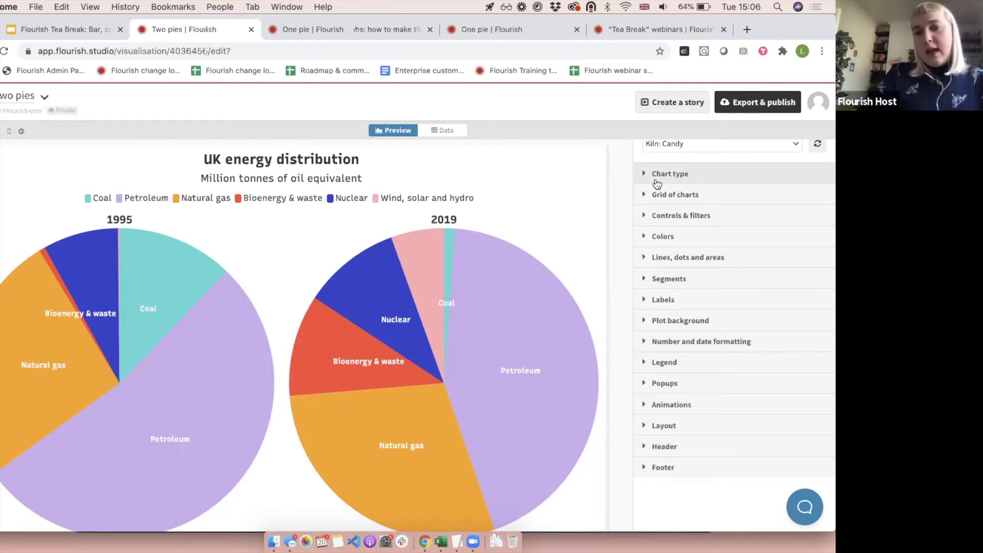
# Change the chart type of the two pies from the Chart type settings to Bar chart (grouped).
pyautogui.scroll(3, 657, 185)
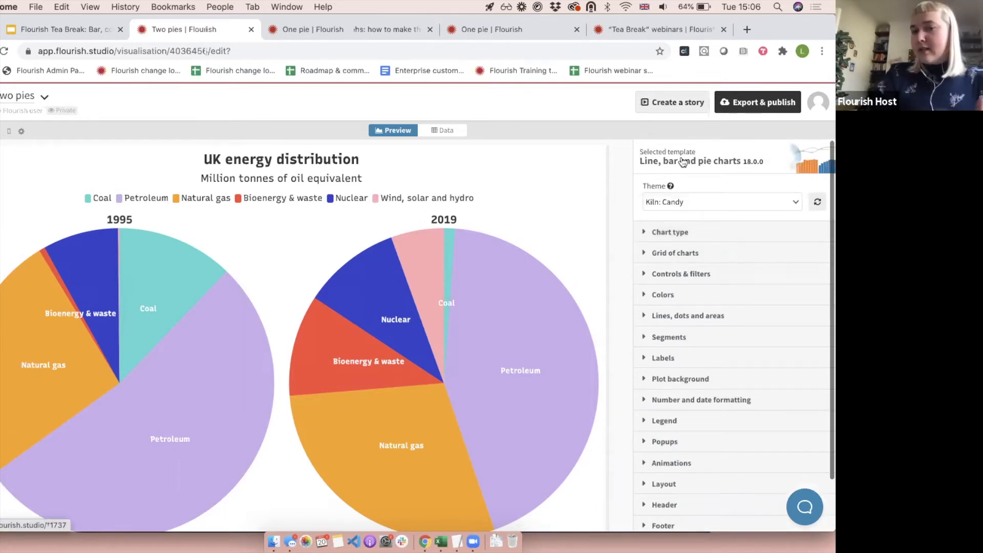
pyautogui.click(660, 230)
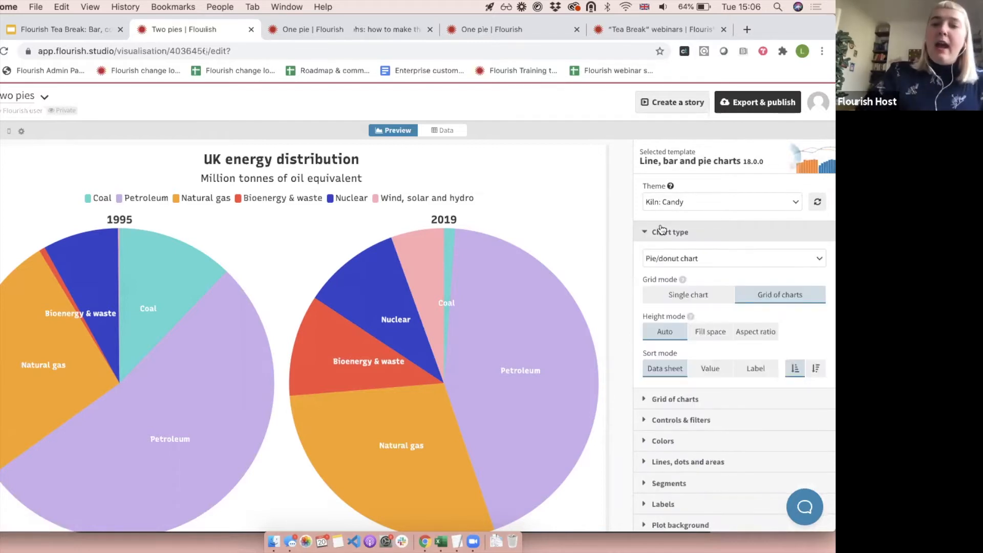
pyautogui.click(676, 258)
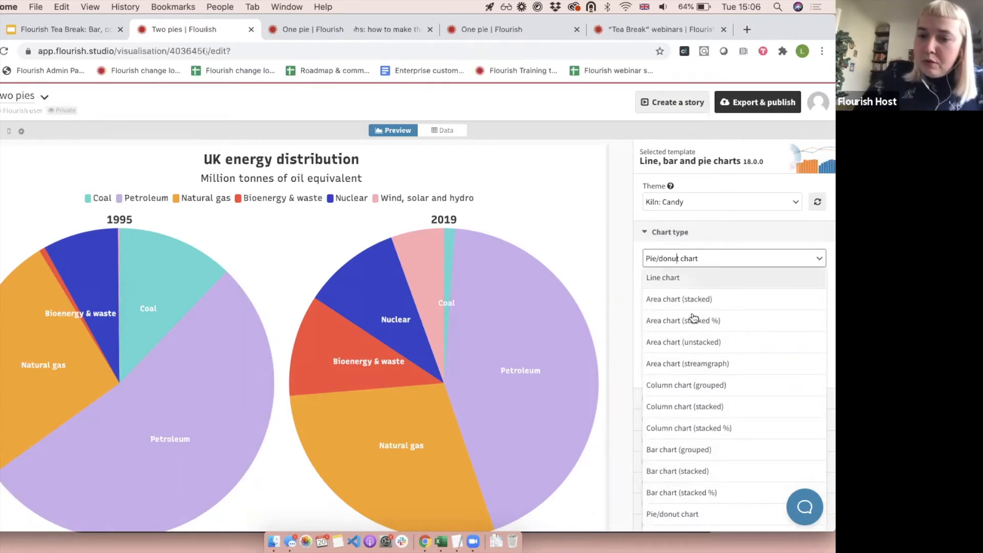
pyautogui.click(691, 450)
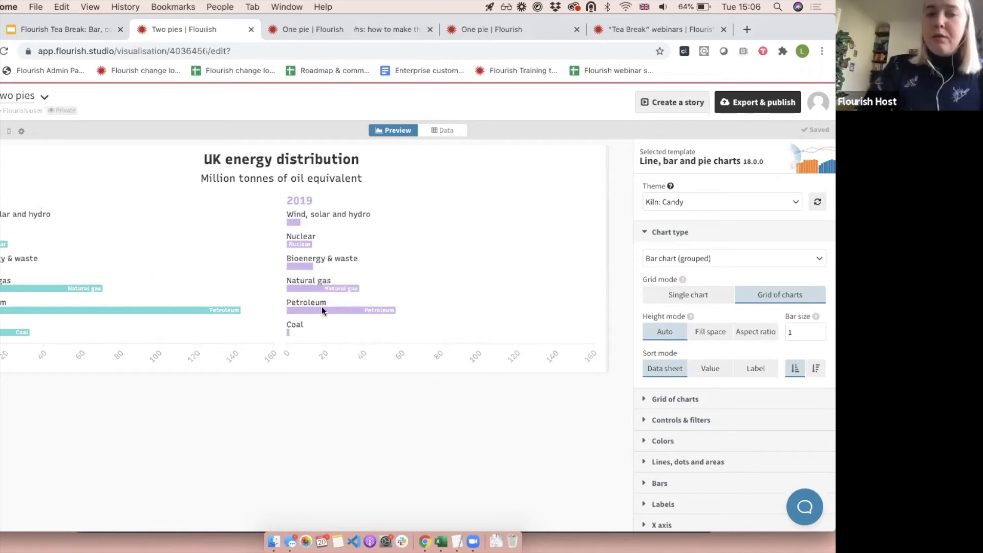
# Close the Chart type settings and set the bar charts' color mode to By row.
pyautogui.click(697, 238)
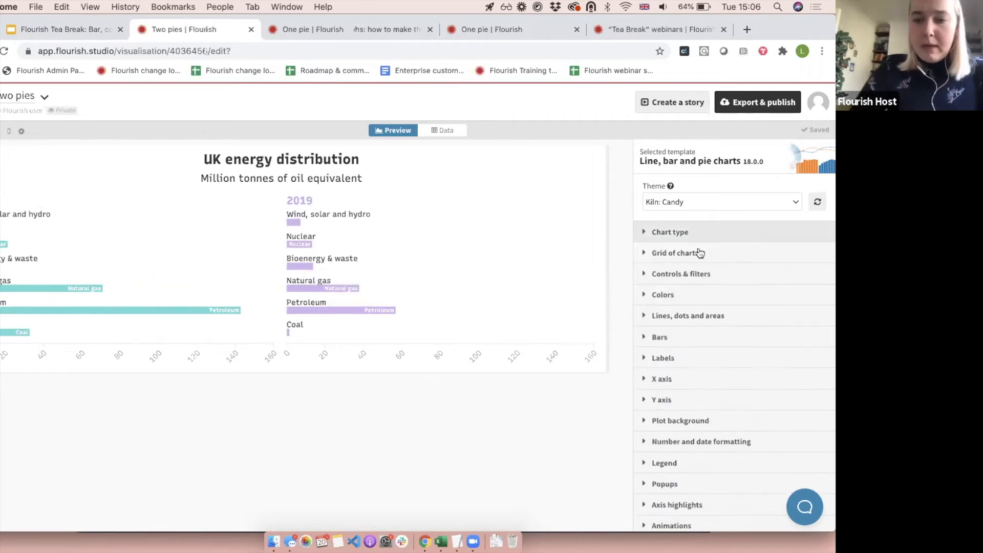
pyautogui.click(678, 294)
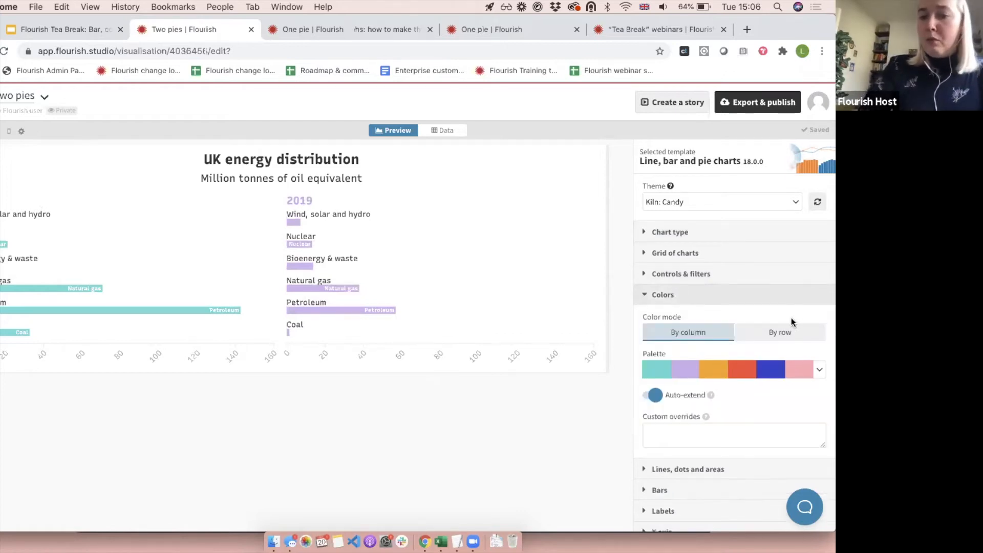
pyautogui.click(780, 331)
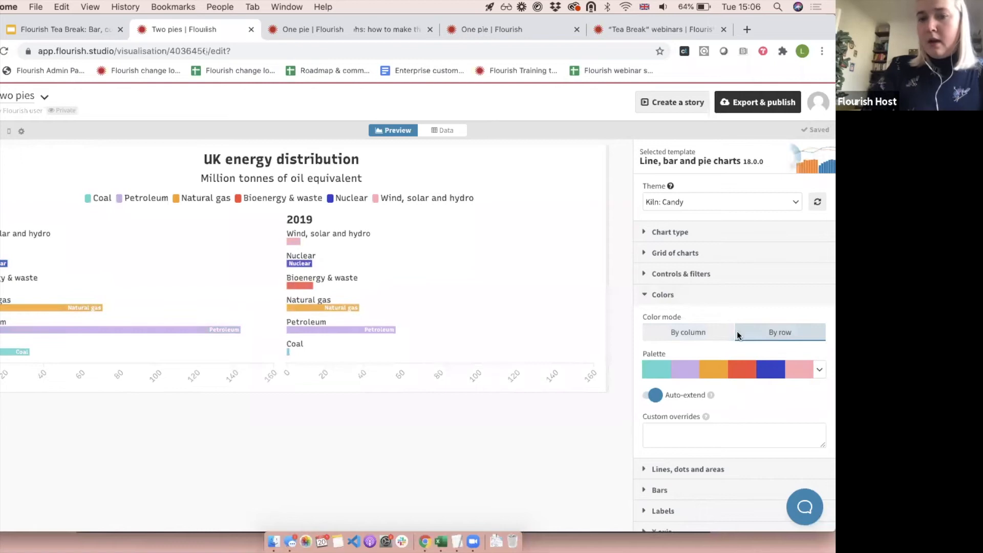
# Review the energy source rows and the 1995 and 2019 columns in the data sheet, and return to the chart preview.
pyautogui.click(443, 131)
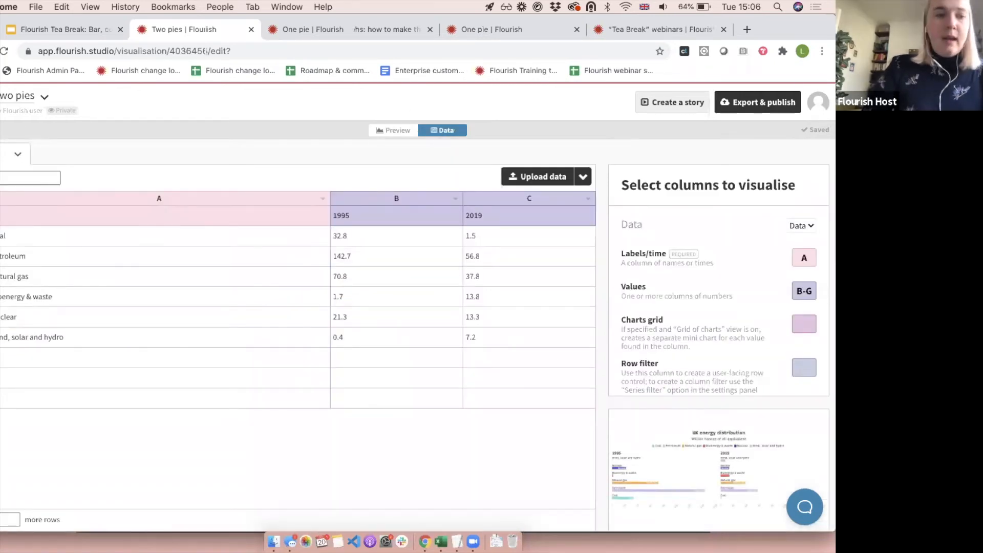
pyautogui.click(1, 236)
pyautogui.click(1, 256)
pyautogui.click(1, 277)
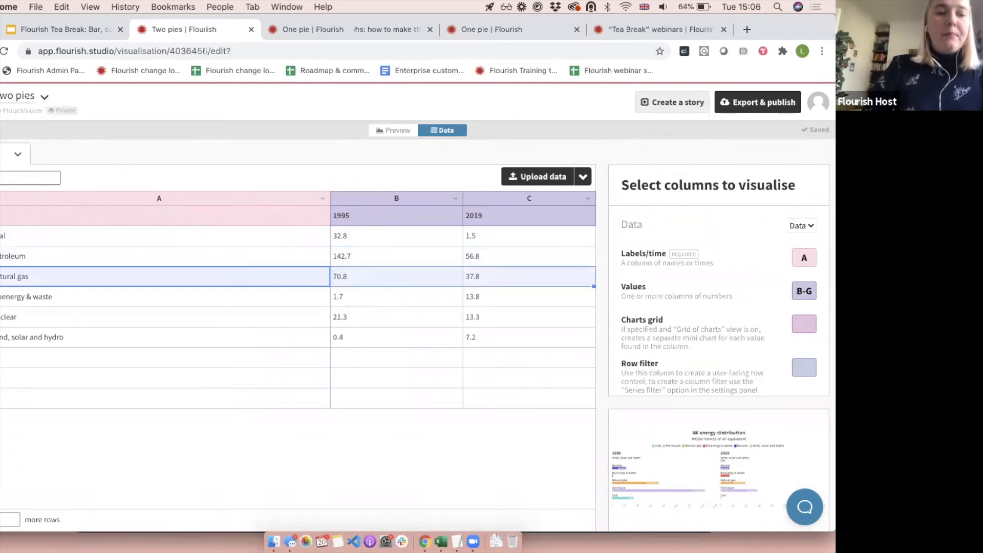
pyautogui.click(1, 296)
pyautogui.click(1, 317)
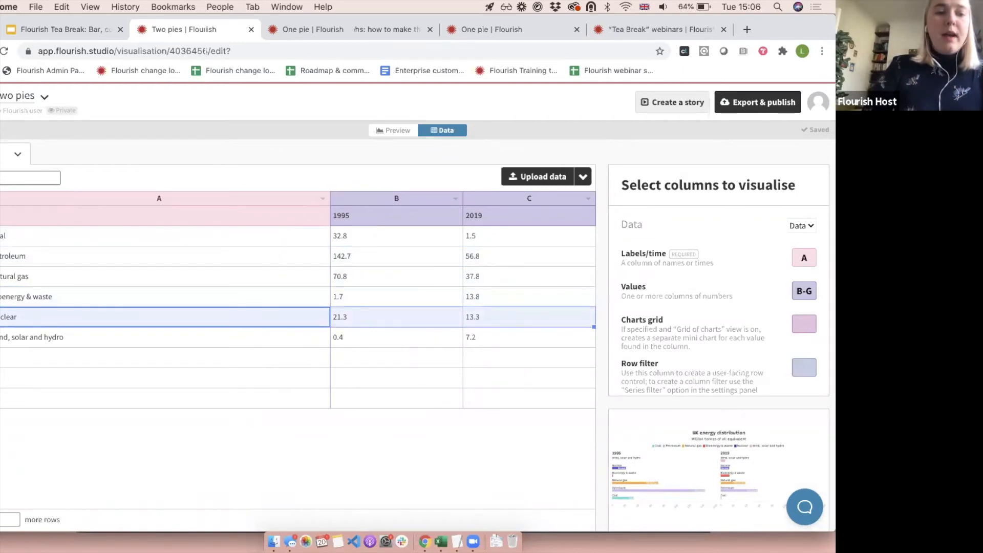
pyautogui.click(1, 336)
pyautogui.click(424, 198)
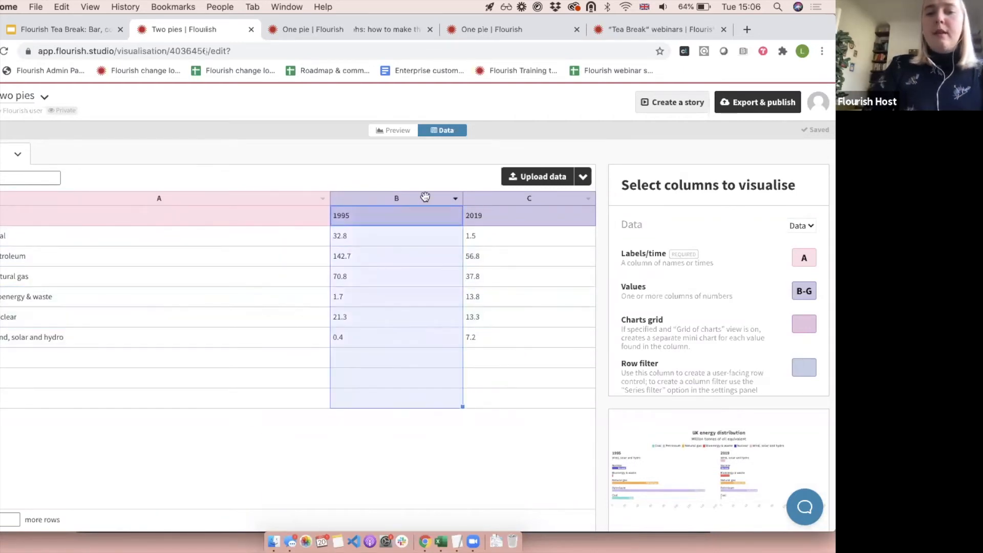
pyautogui.click(474, 197)
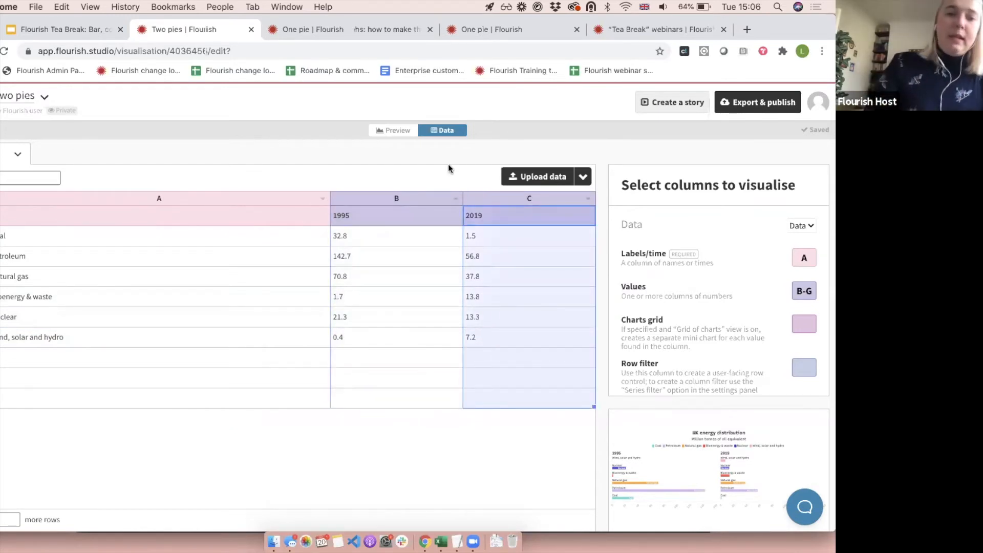
pyautogui.click(405, 132)
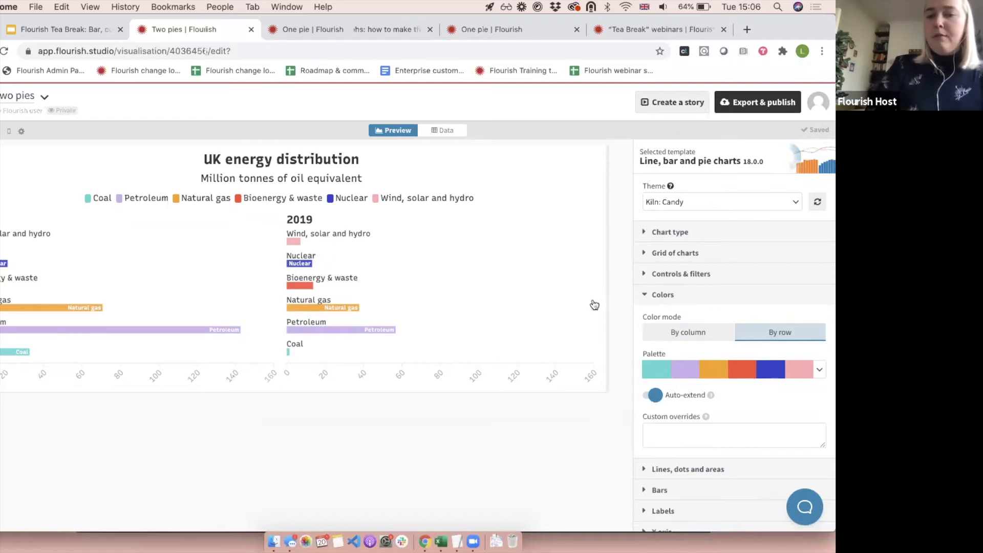
# Close the Colors settings and switch the chart's legend mode to Off.
pyautogui.click(682, 293)
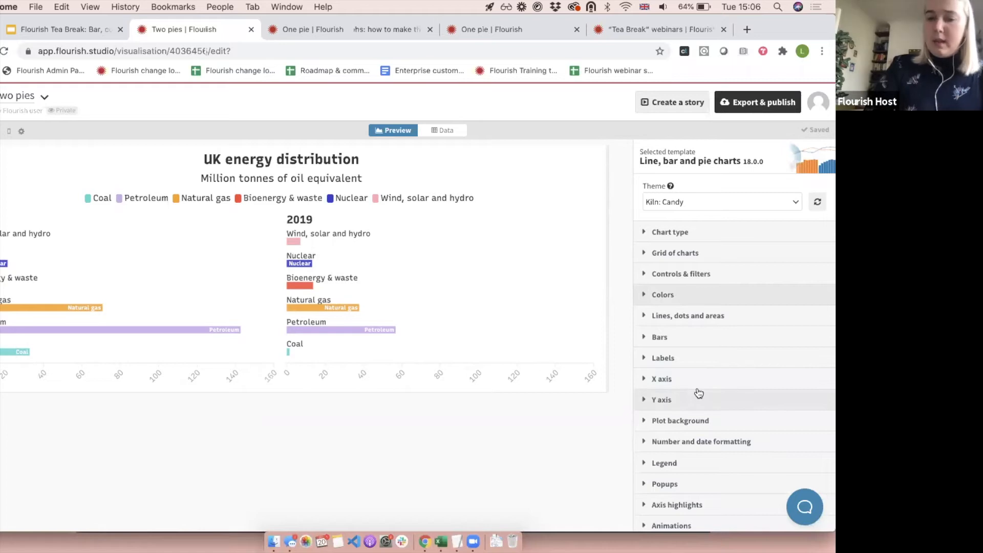
pyautogui.scroll(-2, 697, 394)
pyautogui.click(668, 417)
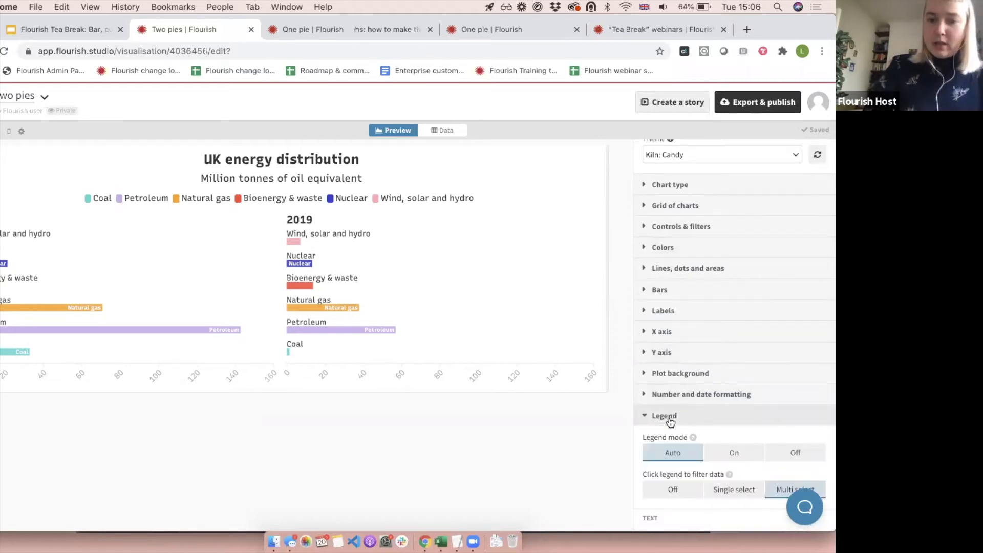
pyautogui.click(791, 452)
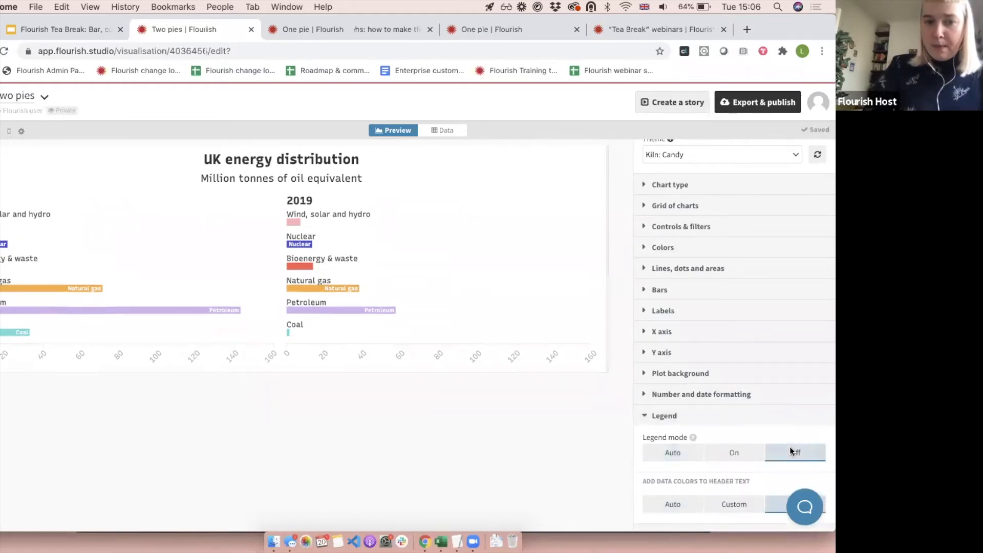
pyautogui.click(701, 421)
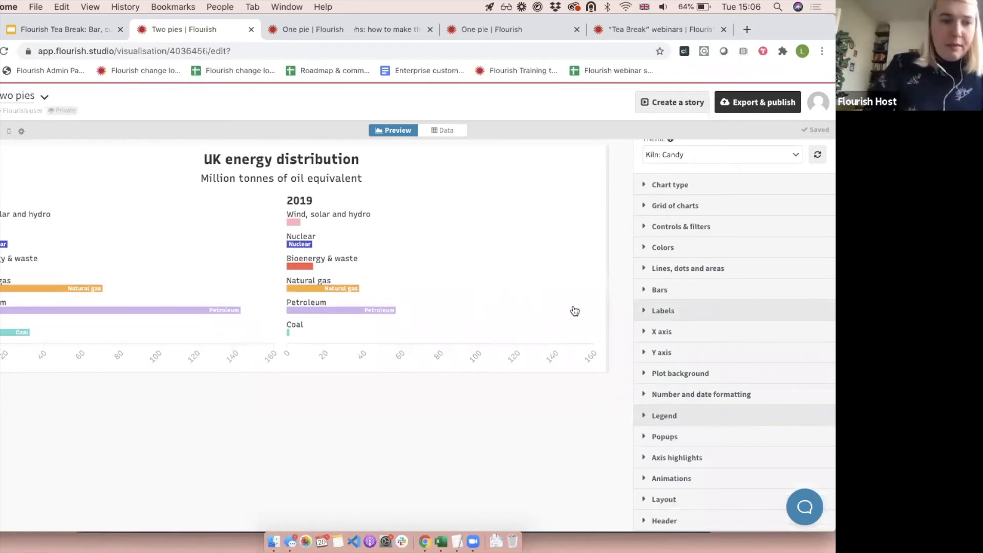
# Set the bar size of the grouped bar charts to 2 and close the Chart type settings.
pyautogui.scroll(1, 664, 309)
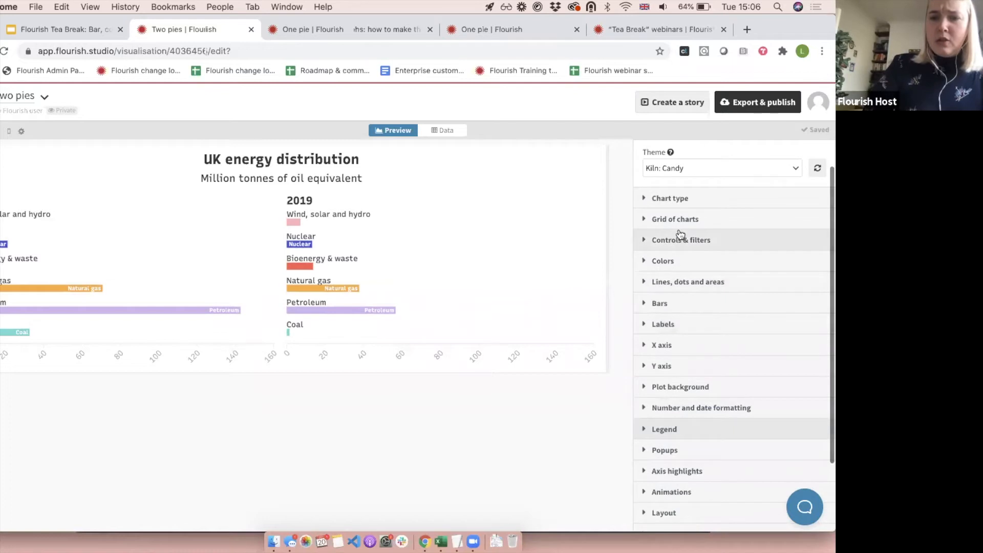
pyautogui.click(678, 203)
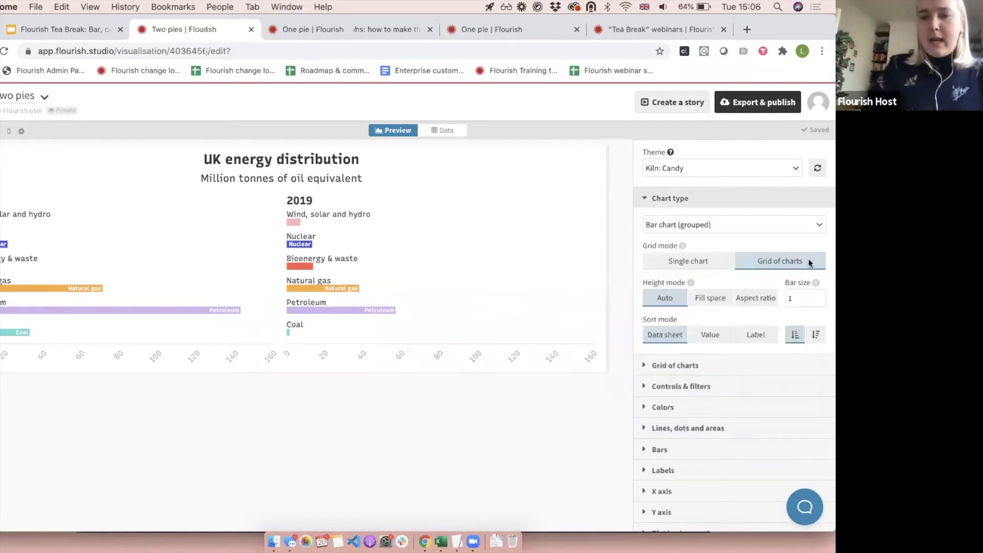
pyautogui.click(804, 291)
pyautogui.press('BackSpace')
pyautogui.write('2')
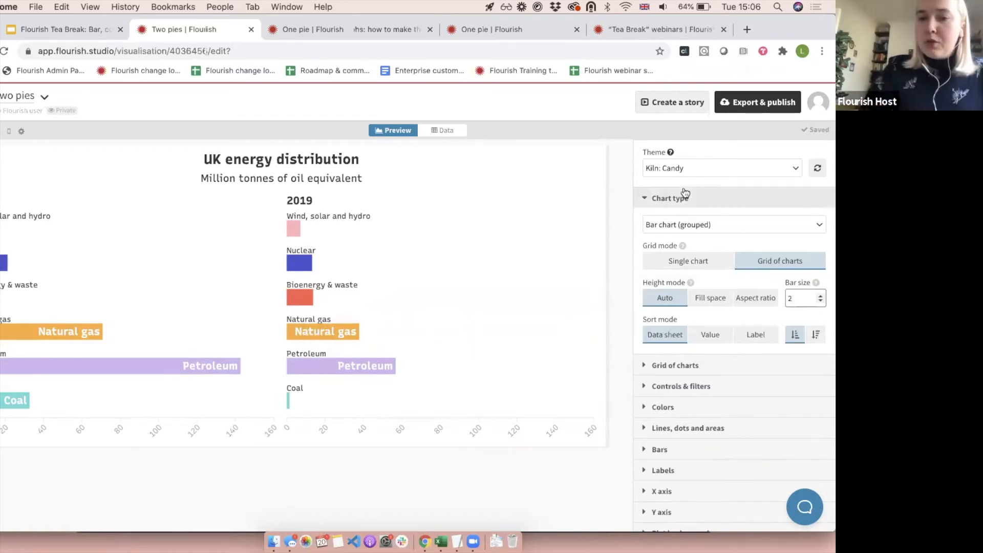
pyautogui.click(664, 198)
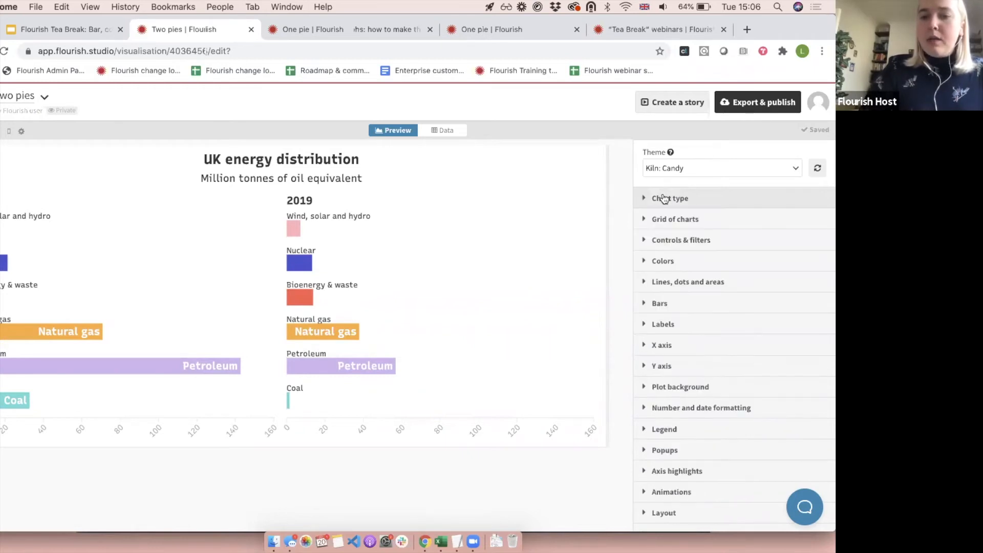
# Set the label content of the bars' data point labels to Value.
pyautogui.click(658, 326)
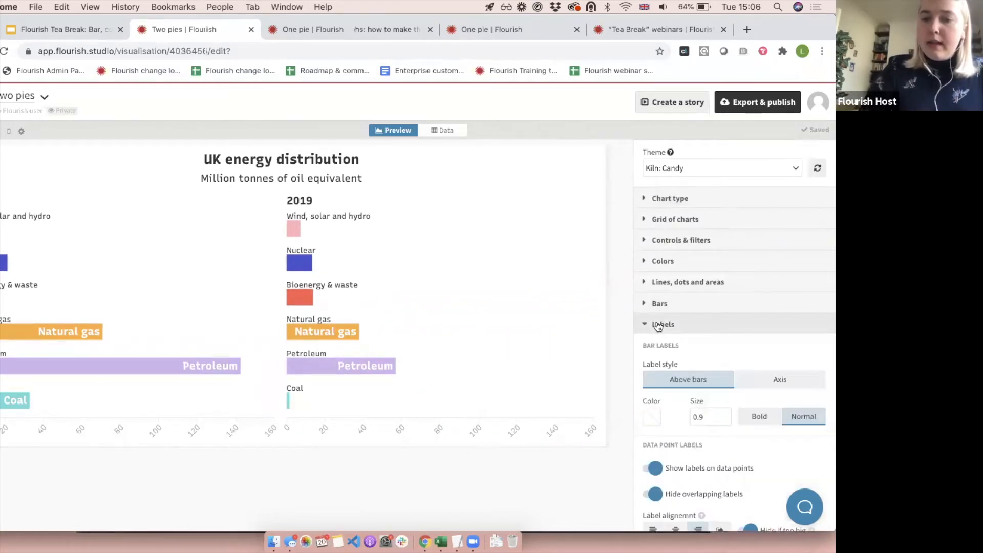
pyautogui.scroll(-3, 658, 326)
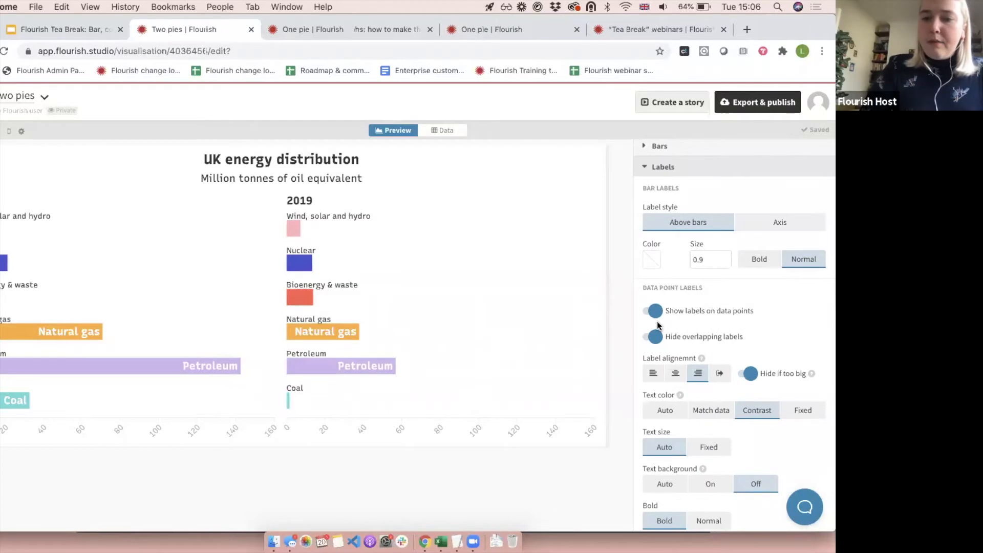
pyautogui.scroll(-2, 658, 325)
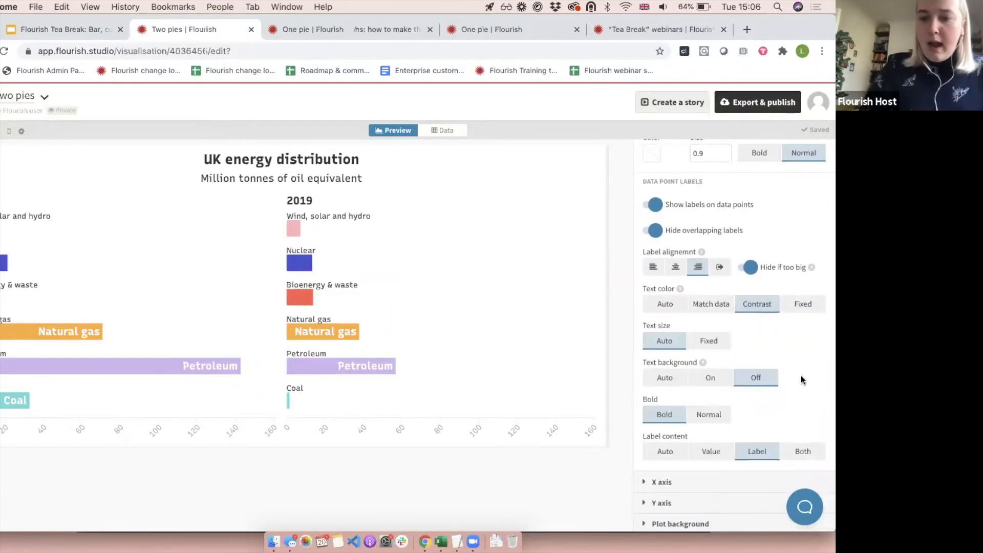
pyautogui.click(709, 452)
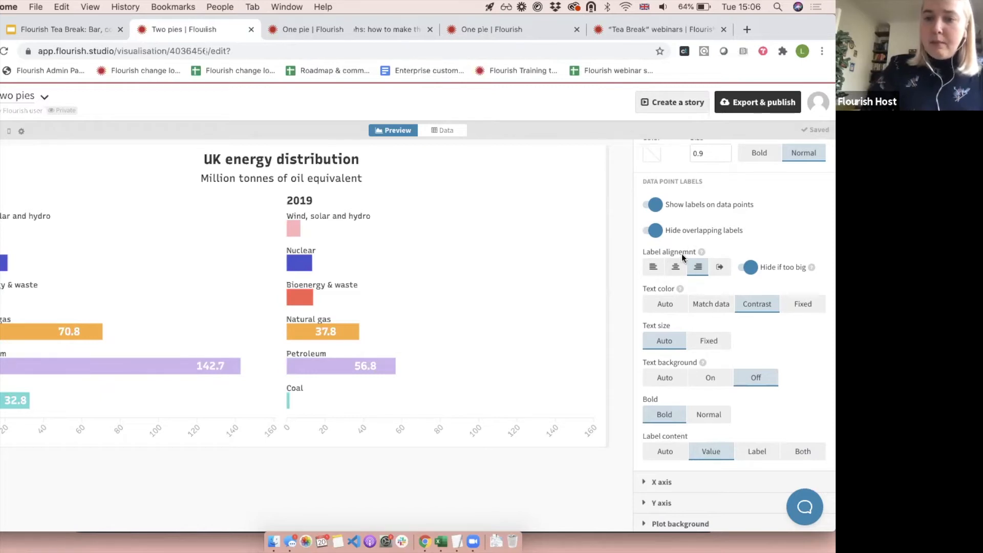
# Try center, left and outside alignment for the bars' value labels, toggle Hide if too big off and on, and restore right alignment.
pyautogui.click(670, 268)
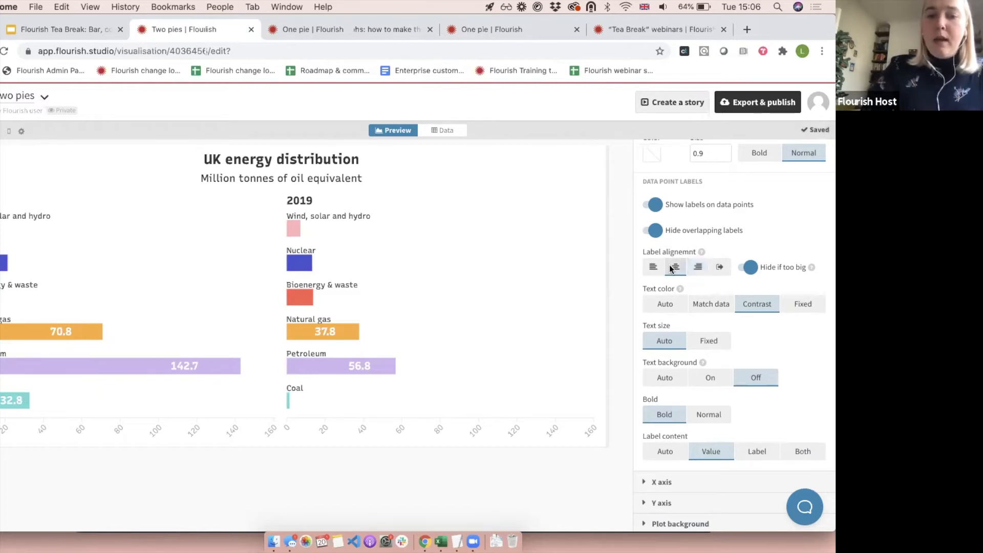
pyautogui.click(653, 266)
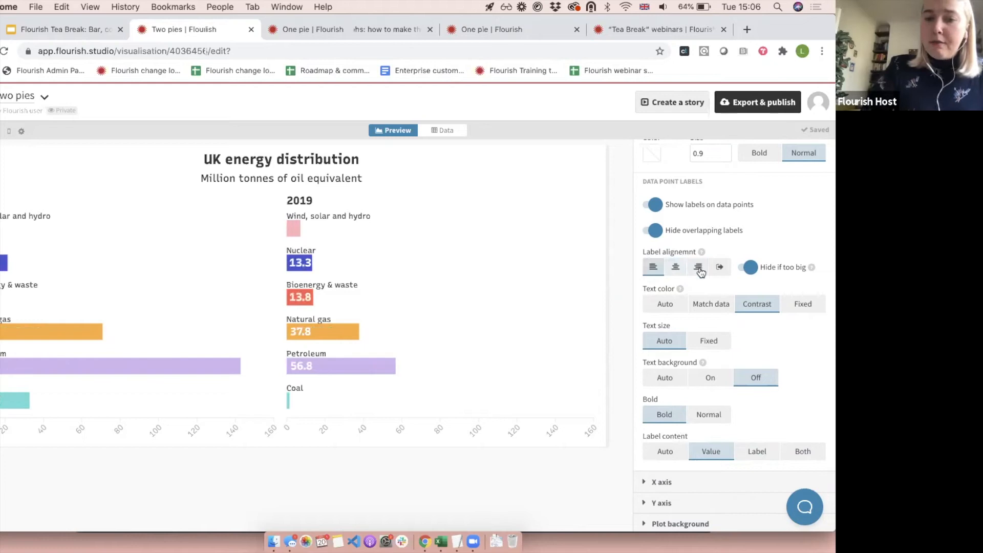
pyautogui.click(719, 267)
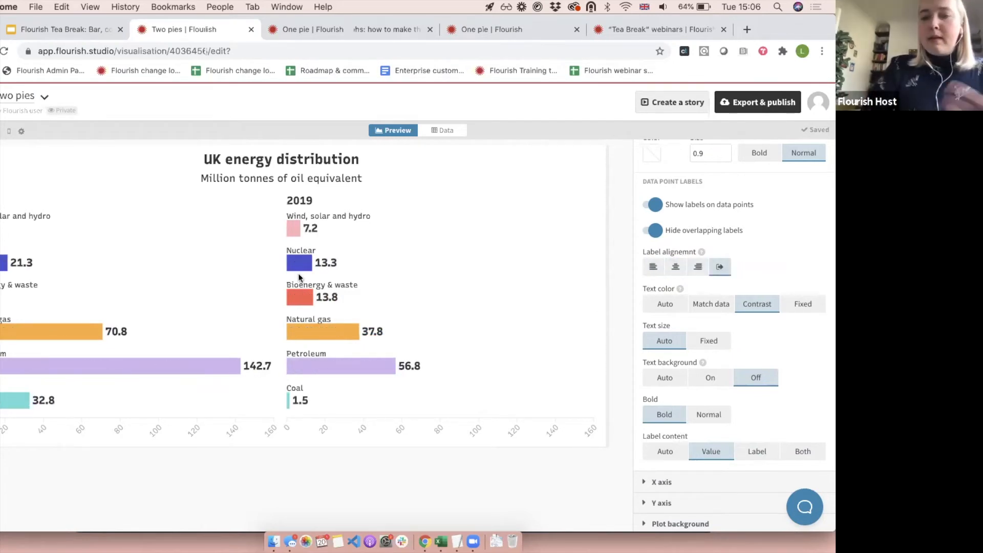
pyautogui.click(697, 267)
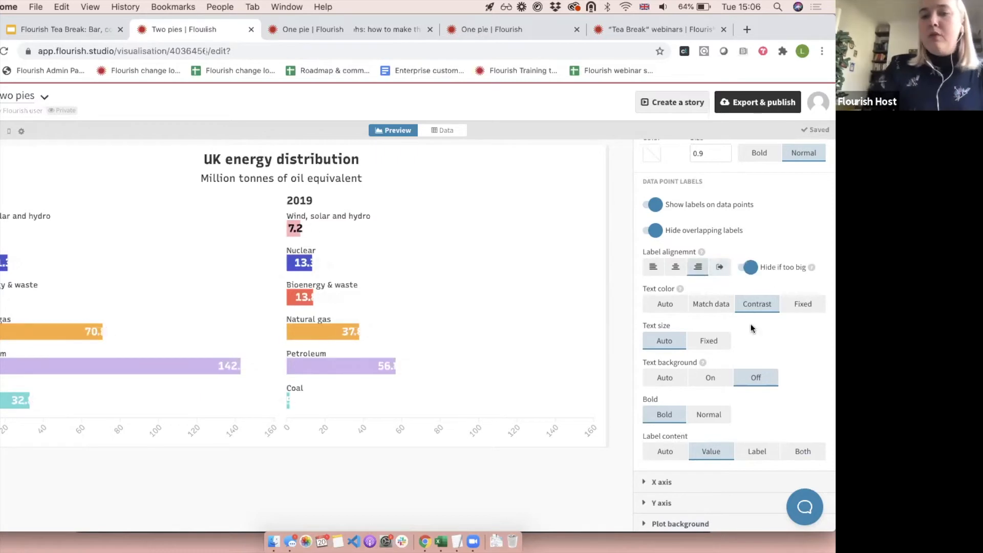
pyautogui.click(752, 267)
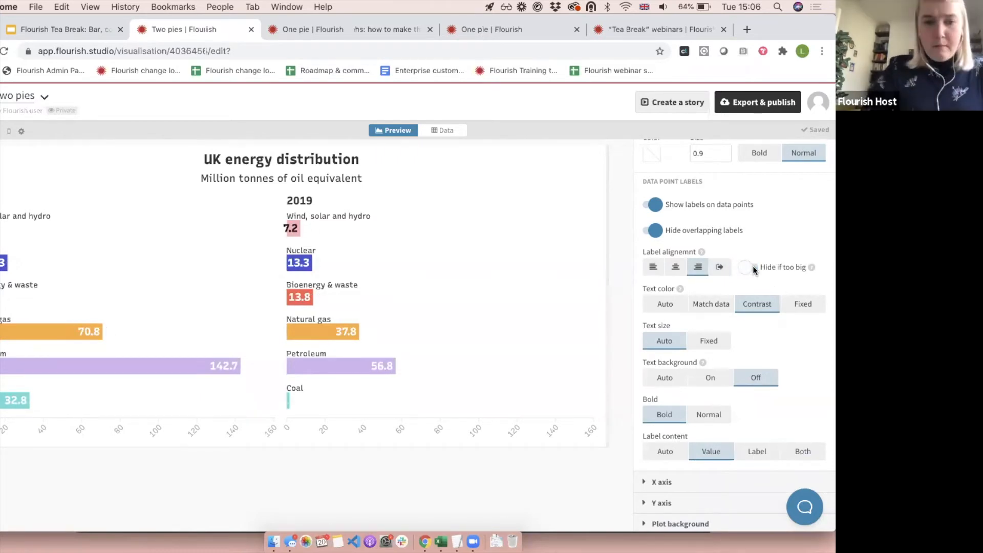
pyautogui.click(751, 266)
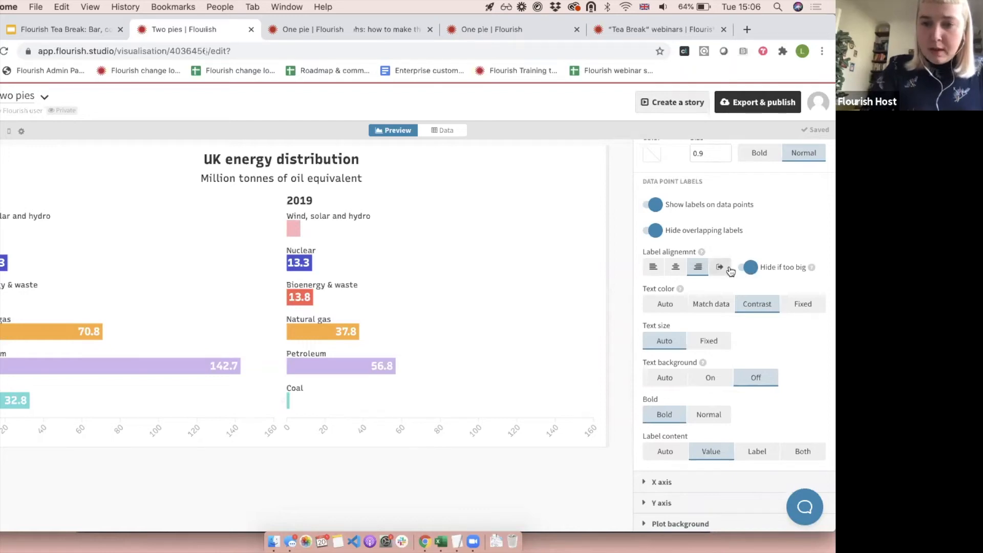
pyautogui.click(728, 267)
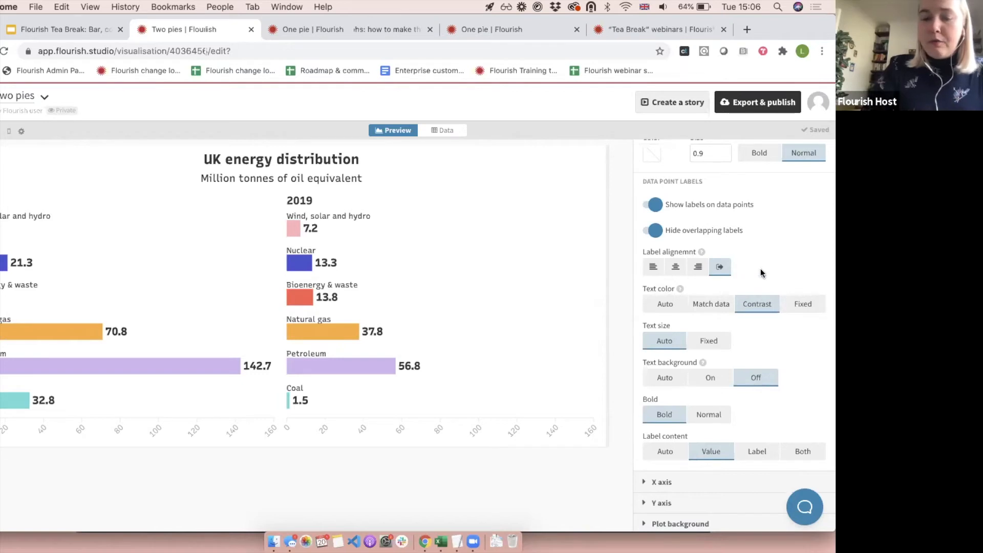
pyautogui.click(696, 267)
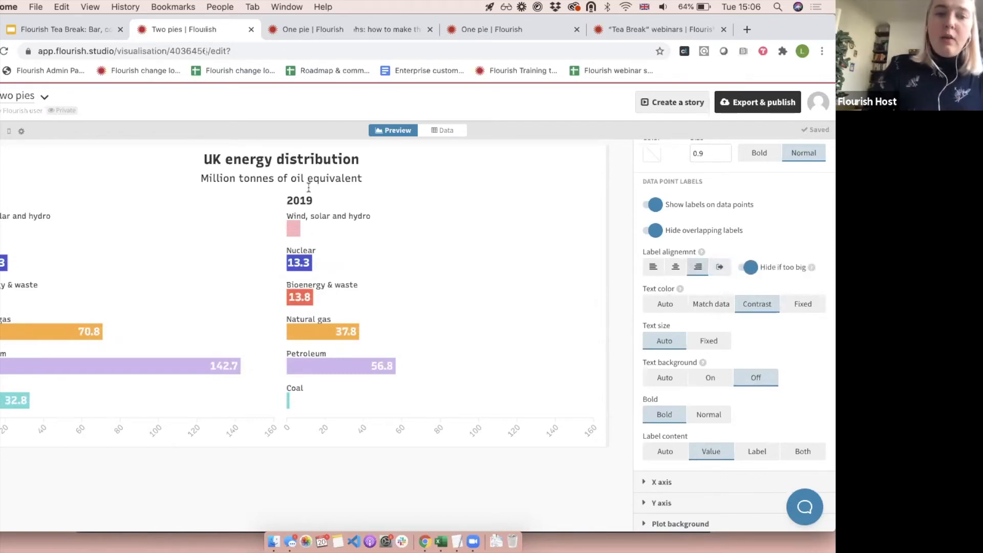
# Lighten the palette's second color to pale lilac #ecdbff and close the Colors settings.
pyautogui.scroll(5, 721, 271)
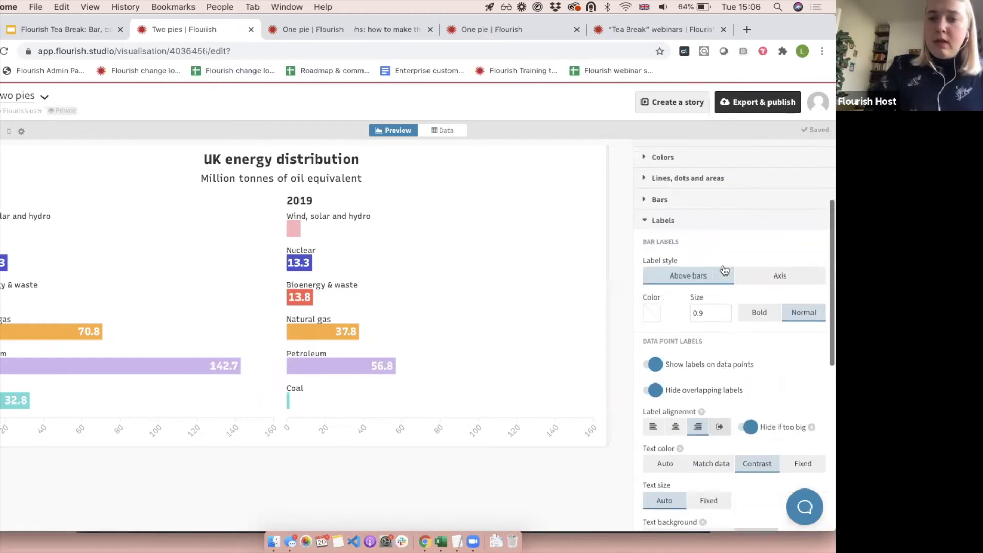
pyautogui.click(685, 237)
pyautogui.click(667, 179)
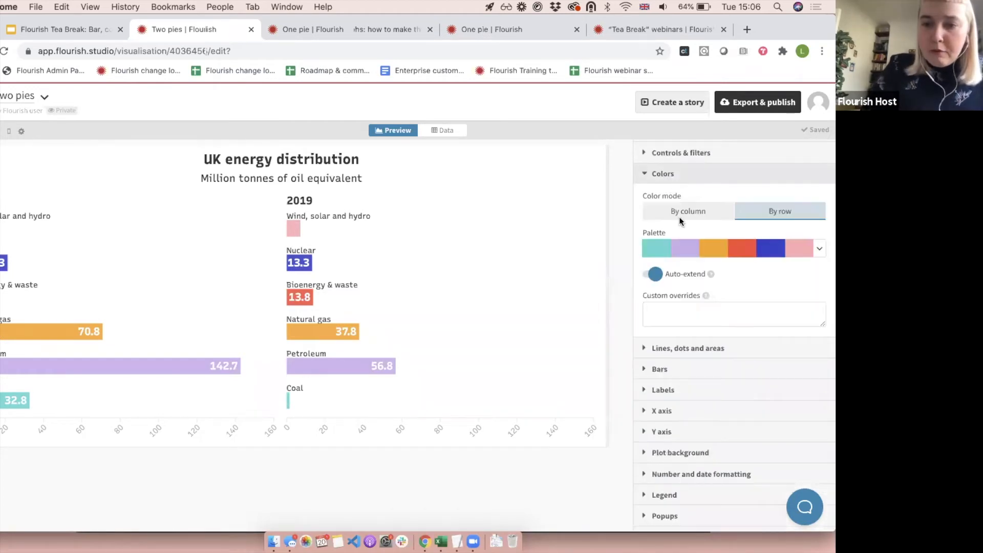
pyautogui.click(680, 247)
pyautogui.click(679, 266)
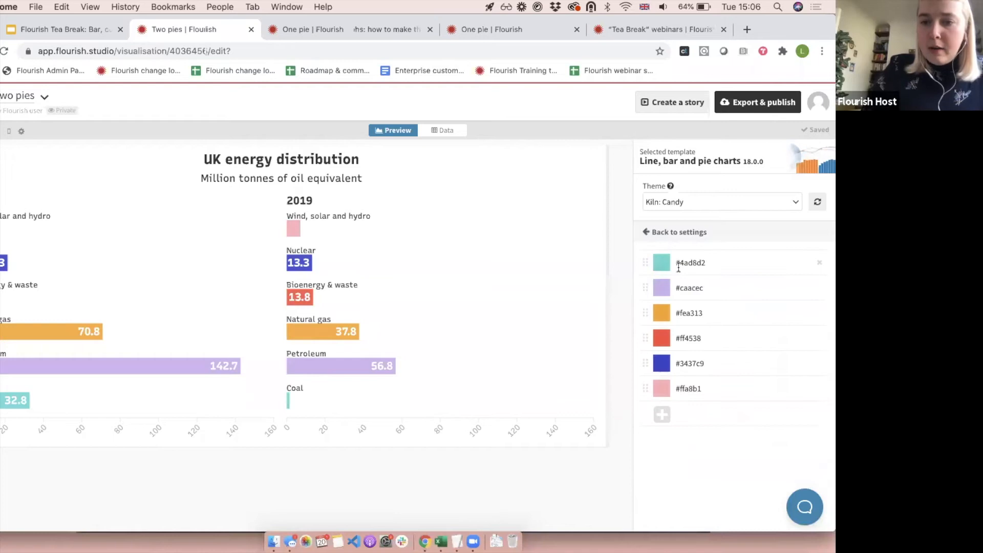
pyautogui.click(662, 290)
pyautogui.click(690, 304)
pyautogui.moveTo(690, 304); pyautogui.dragTo(672, 282)
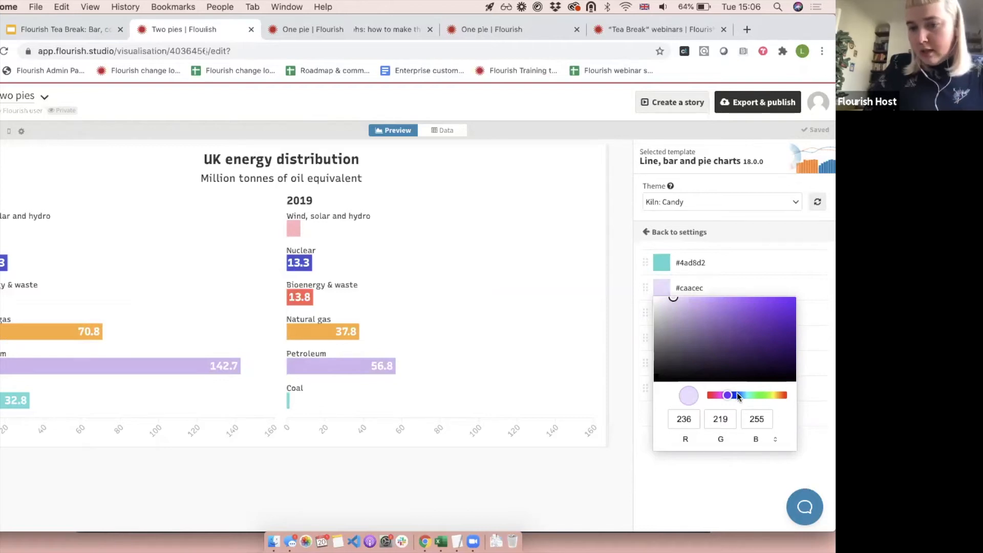
pyautogui.click(774, 439)
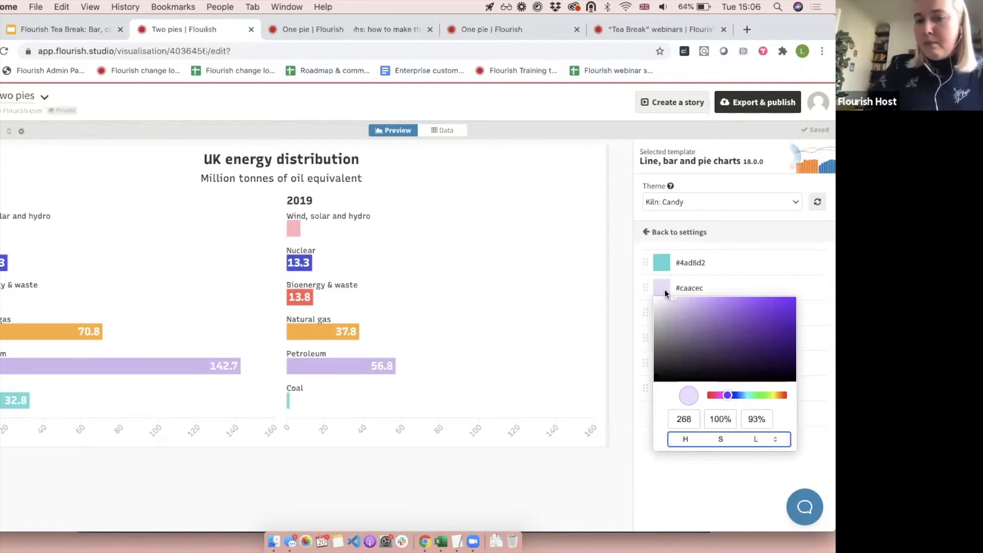
pyautogui.click(510, 267)
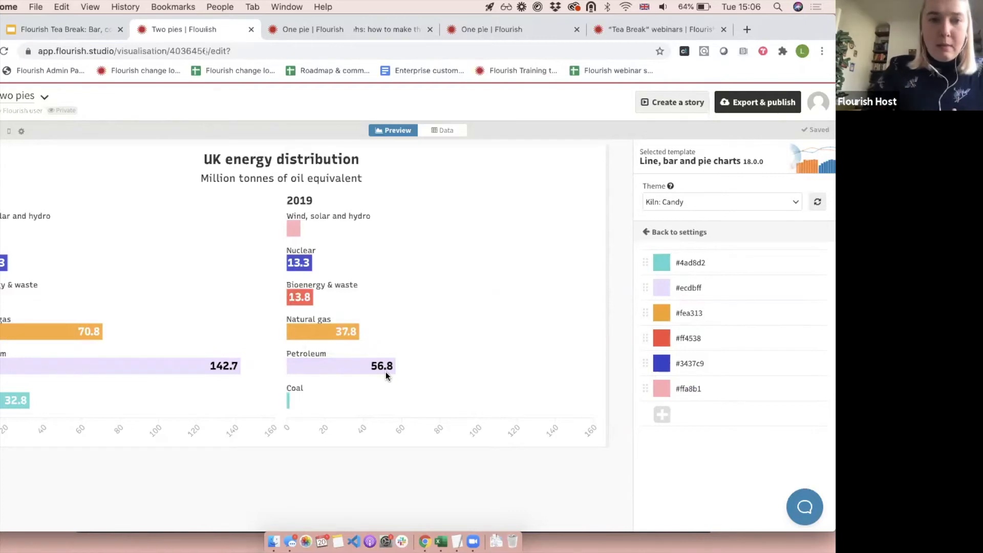
pyautogui.click(656, 238)
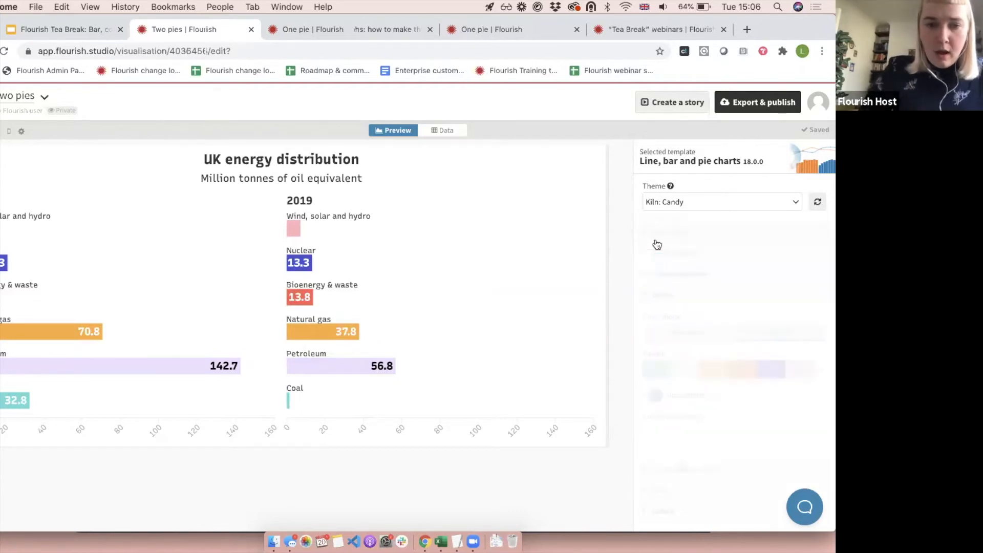
pyautogui.click(663, 294)
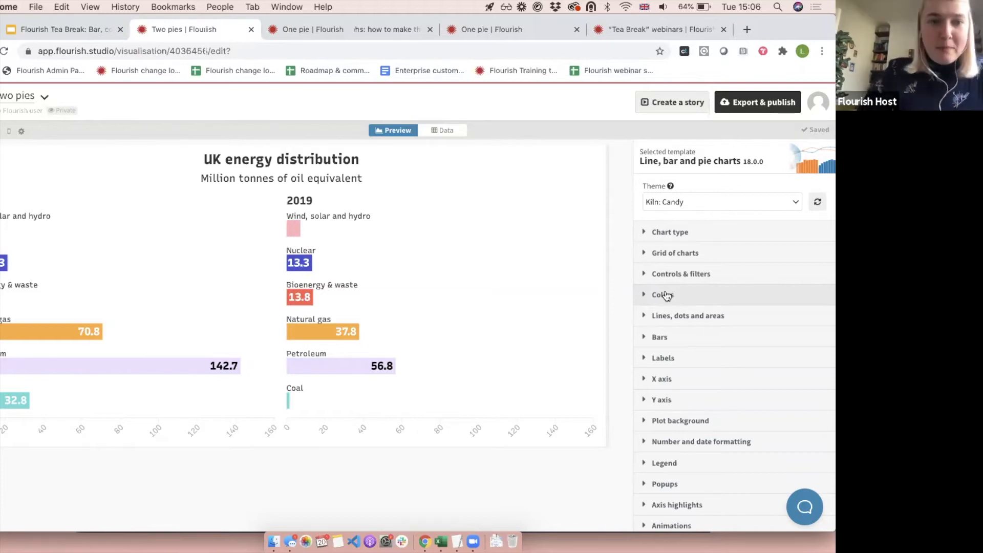
# Switch to the Google Slides deck and show the Grid of bar charts slide.
pyautogui.click(87, 32)
pyautogui.scroll(-5, 21, 359)
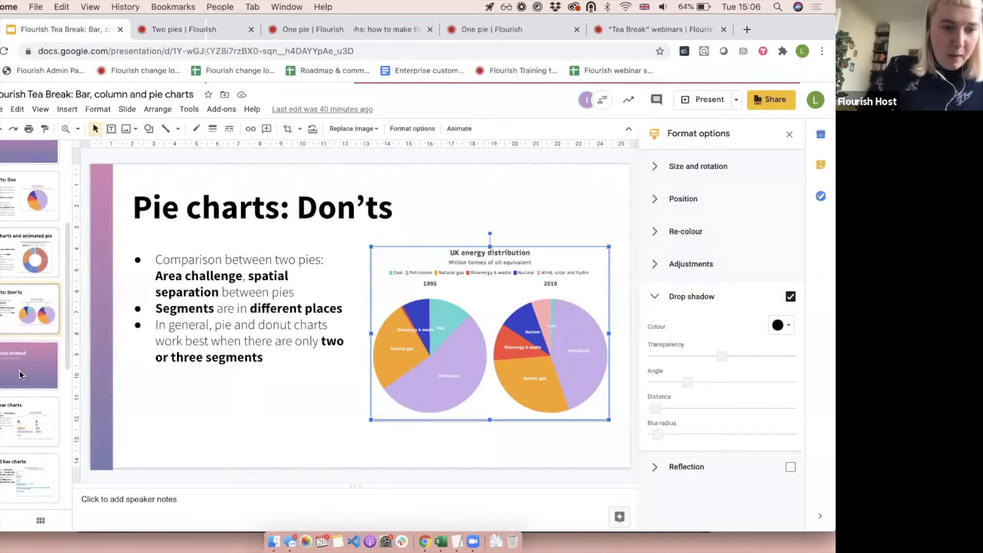
pyautogui.click(19, 371)
pyautogui.press('Down')
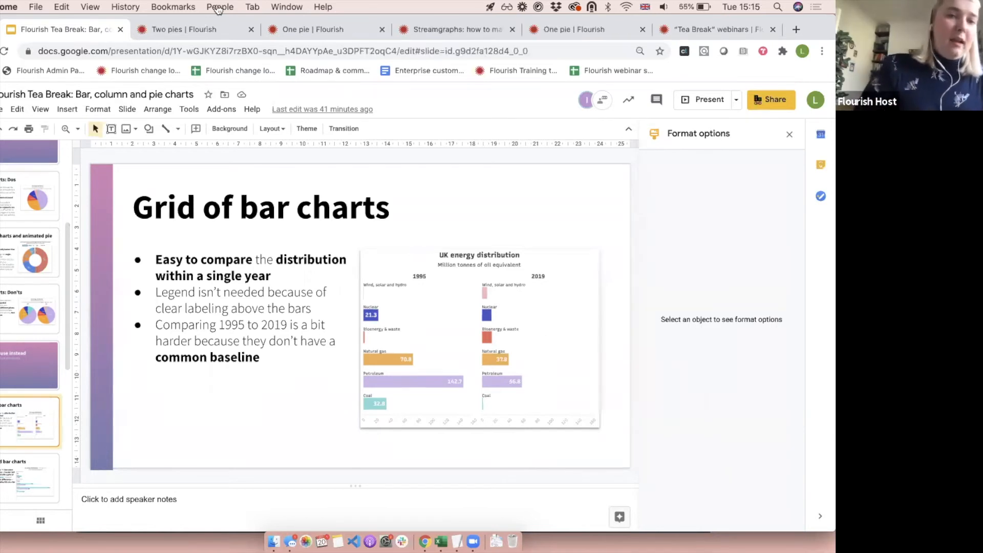
# Return to the Two pies project in Flourish and set its grid mode to Single chart.
pyautogui.click(155, 29)
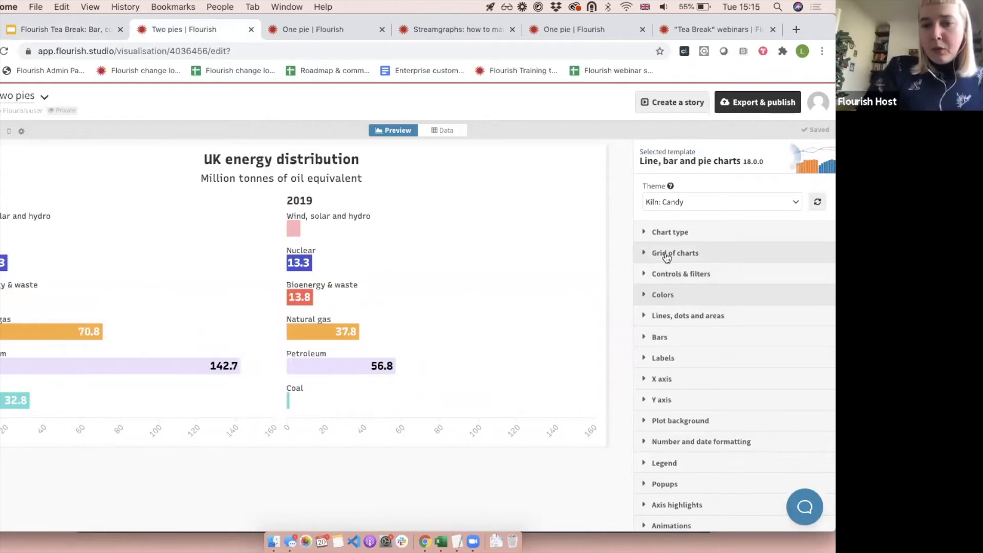
pyautogui.click(667, 235)
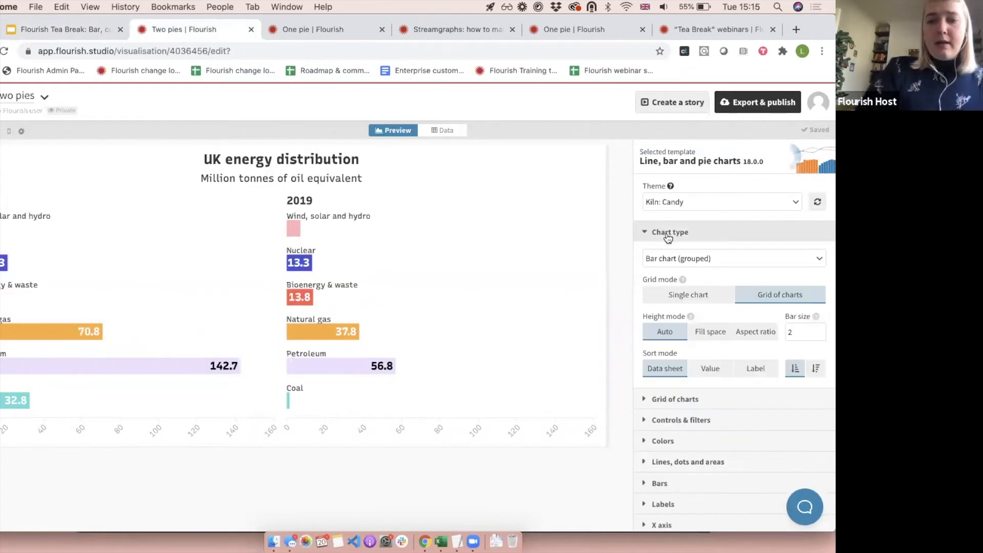
pyautogui.click(695, 299)
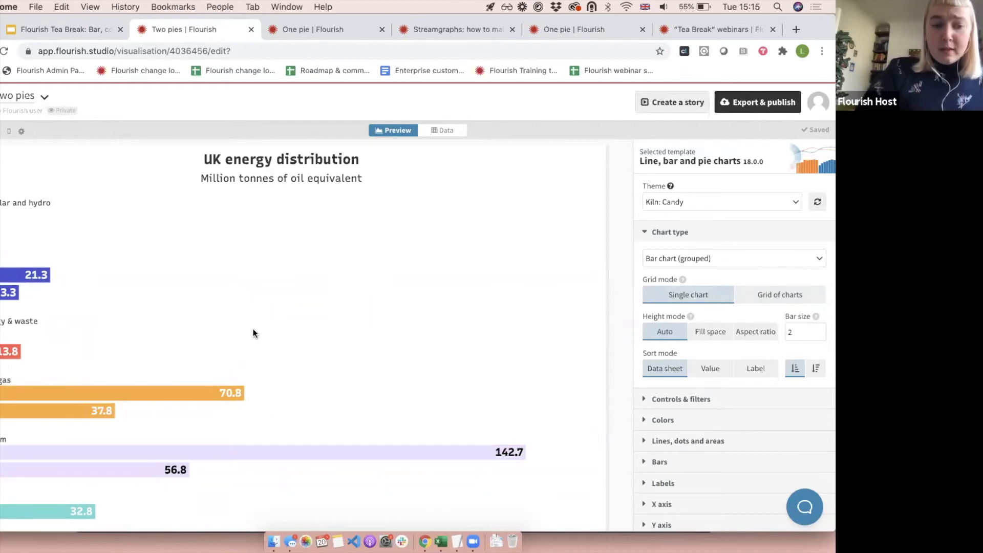
pyautogui.scroll(-2, 253, 333)
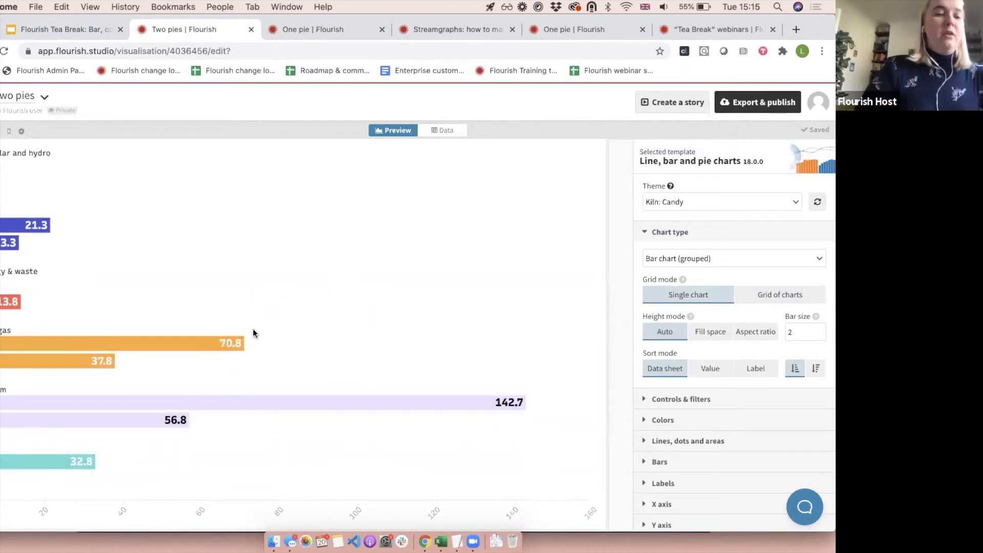
pyautogui.scroll(2, 310, 254)
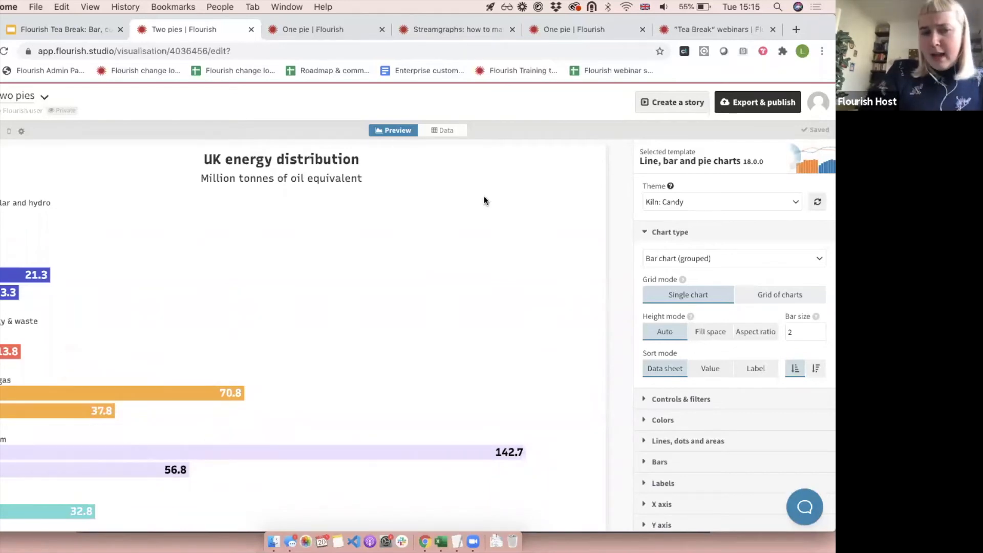
# Set the color mode of the grouped bars to By column and close the Colors settings.
pyautogui.click(672, 232)
pyautogui.click(675, 275)
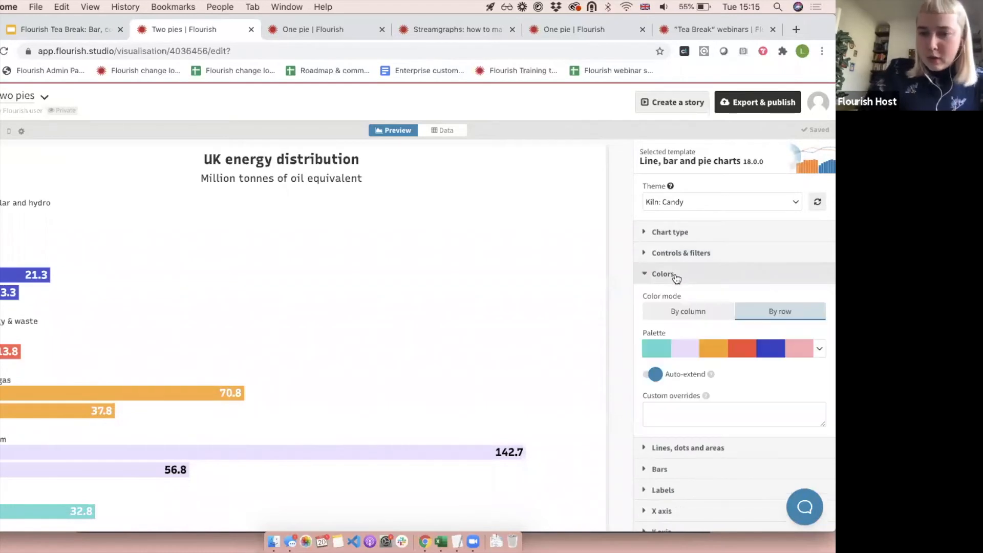
pyautogui.click(677, 311)
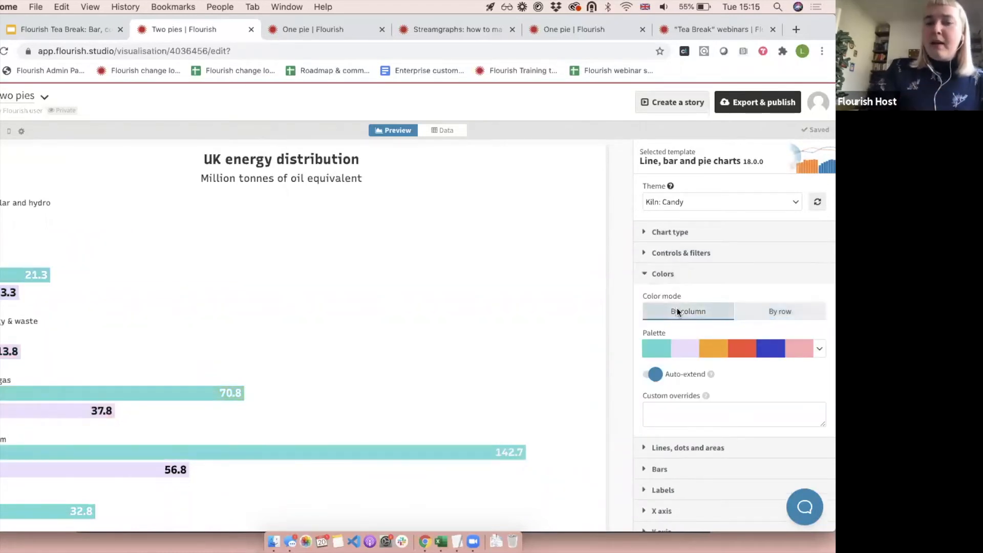
pyautogui.click(665, 272)
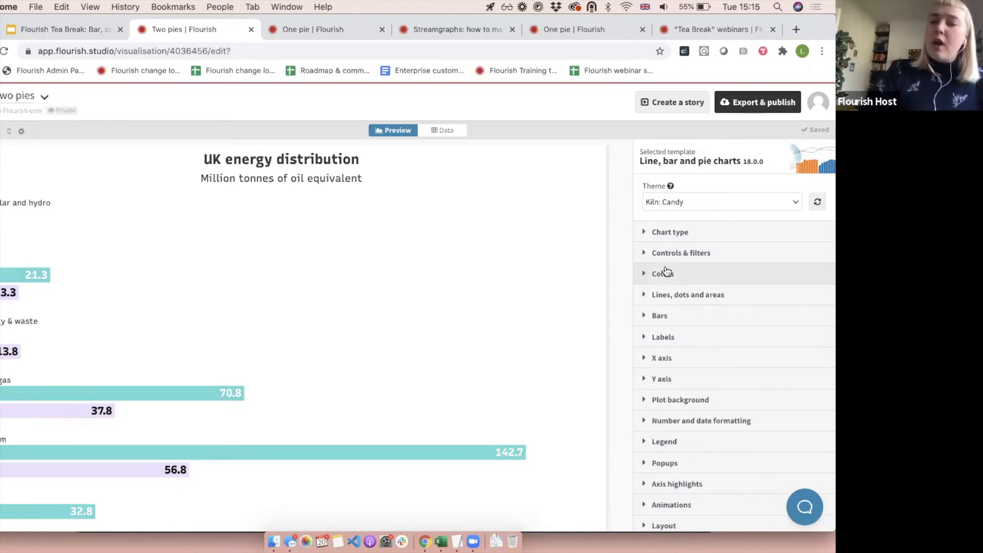
# Extend the chart's header title to "UK energy distribution, 1995 vs 2019".
pyautogui.scroll(-4, 662, 287)
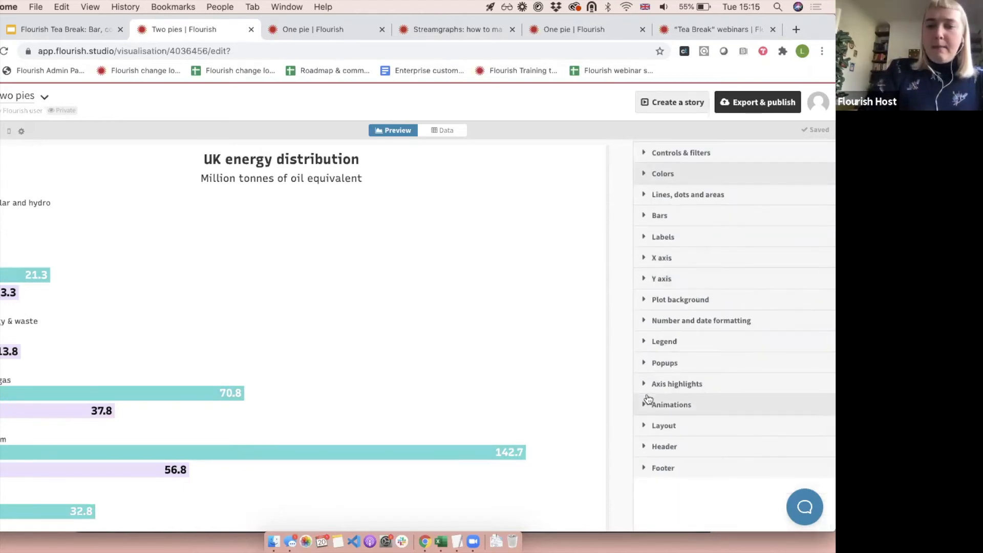
pyautogui.click(665, 447)
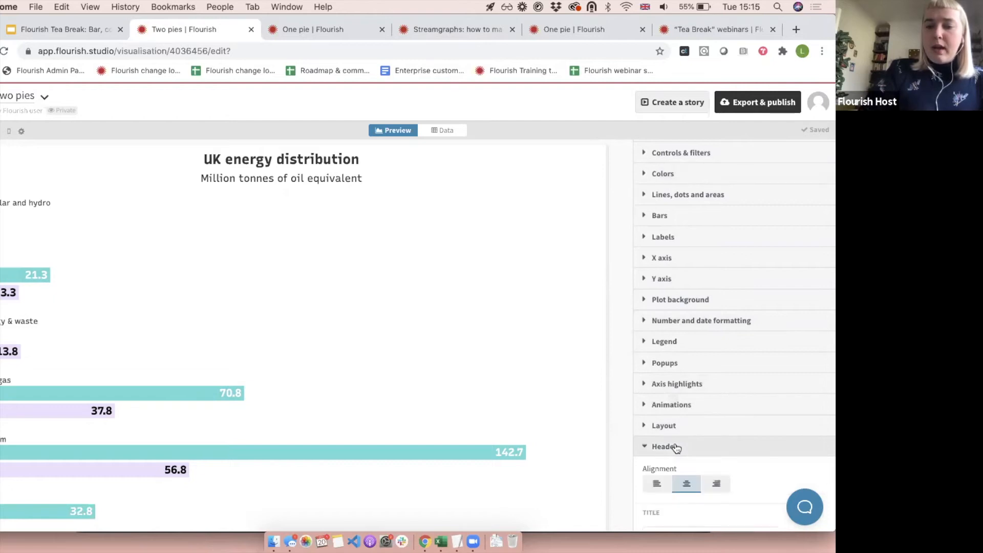
pyautogui.click(745, 369)
pyautogui.write(', ')
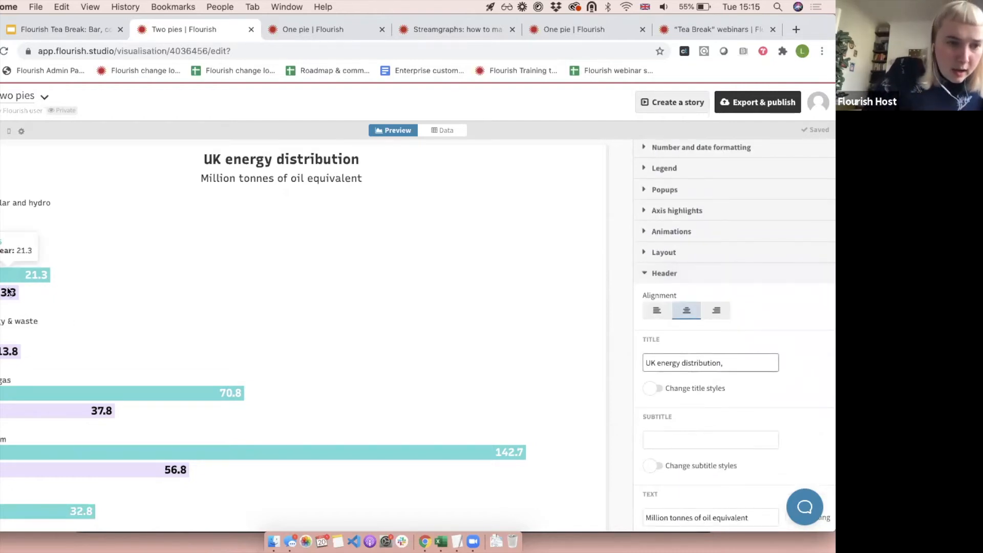
pyautogui.write('1995 vs 2019')
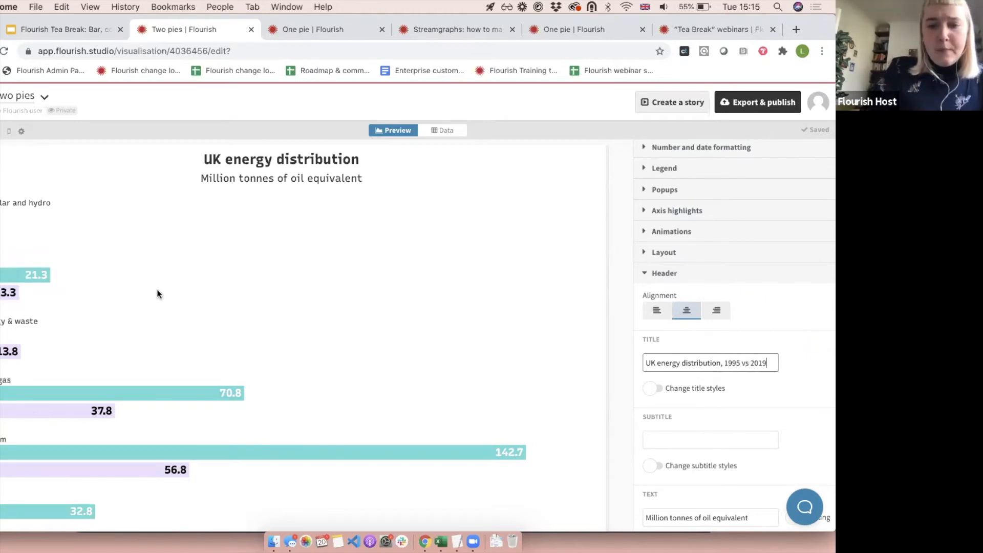
pyautogui.click(698, 275)
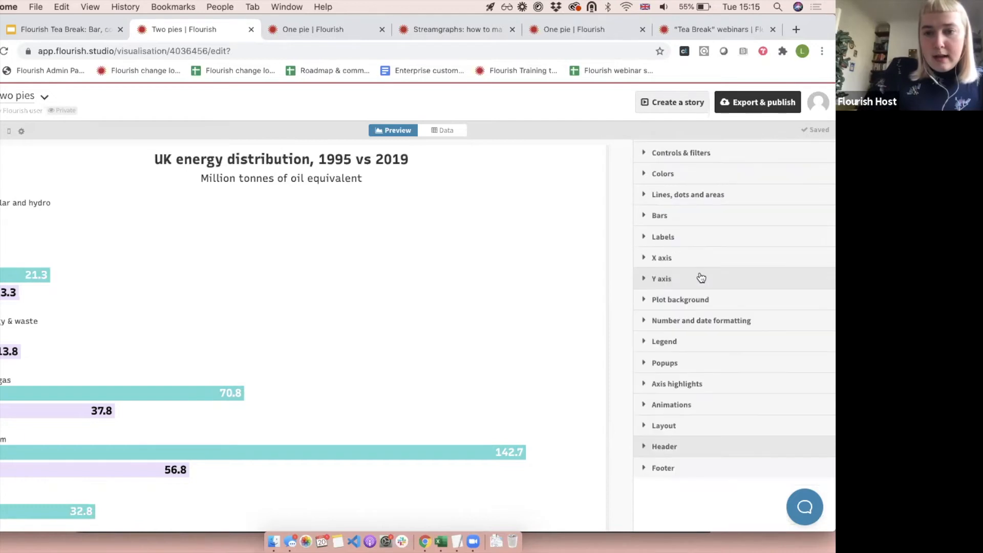
# Set the legend option for adding data colors to header text to Auto and close the Legend settings.
pyautogui.click(687, 340)
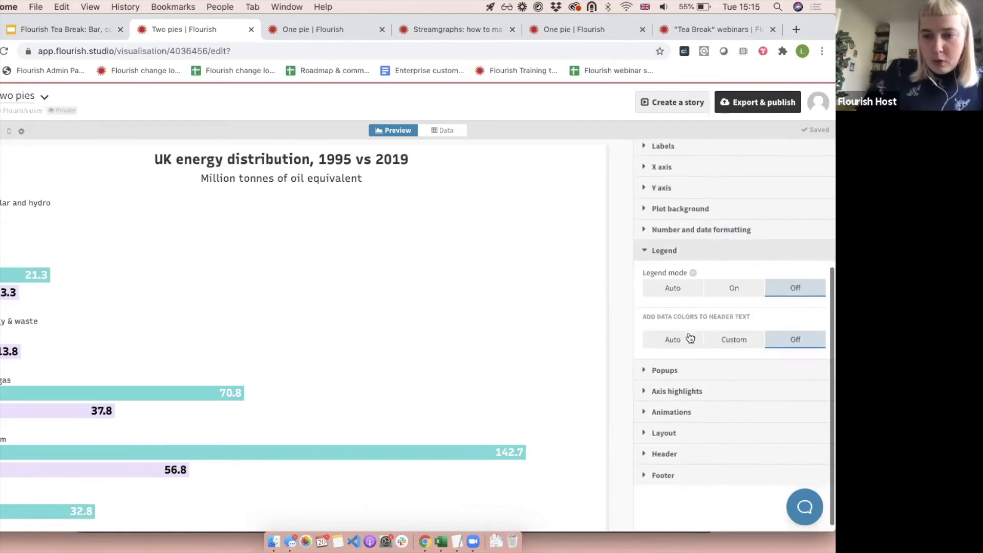
pyautogui.click(667, 339)
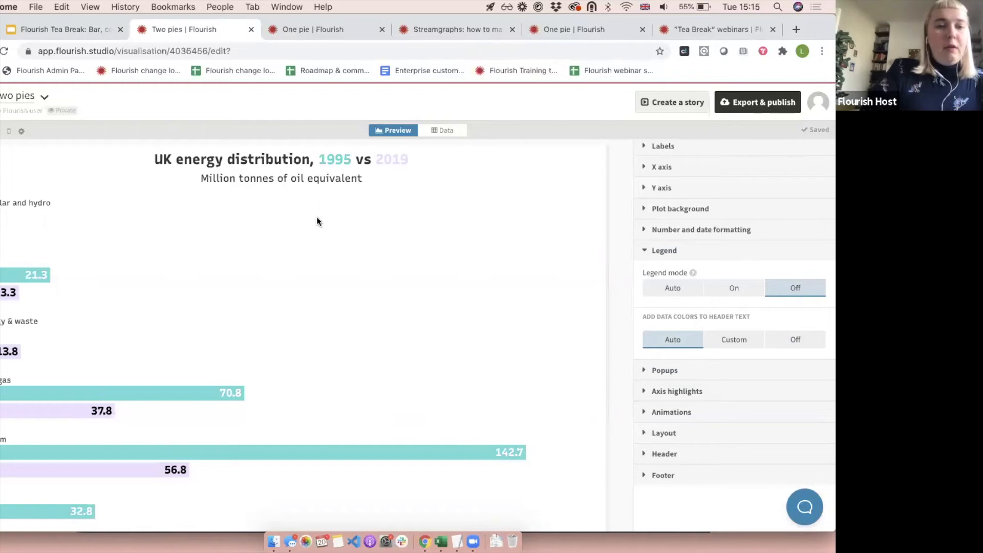
pyautogui.click(737, 253)
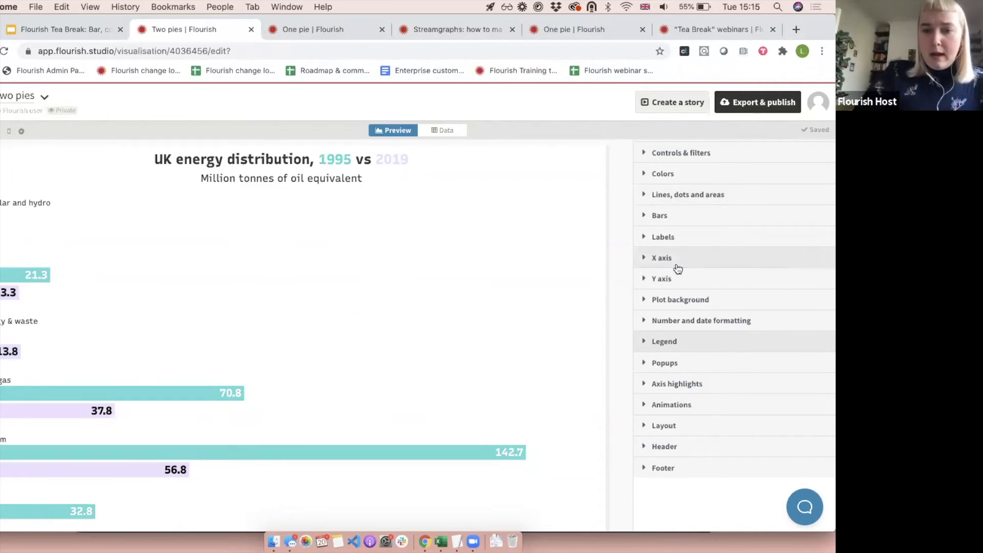
# Reorder the custom palette so red #ff4538 is third, and darken the pale lilac second color to #af84e1.
pyautogui.click(685, 177)
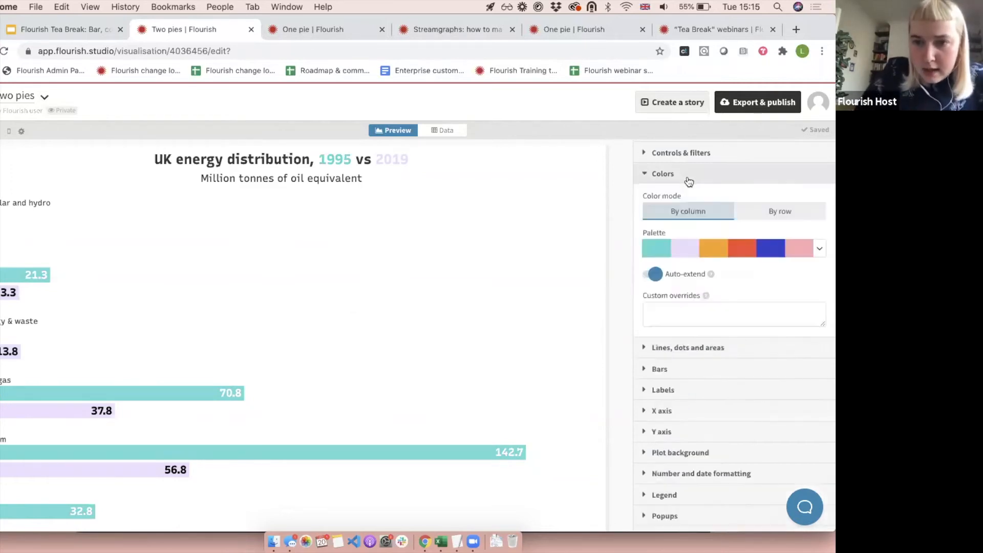
pyautogui.click(669, 256)
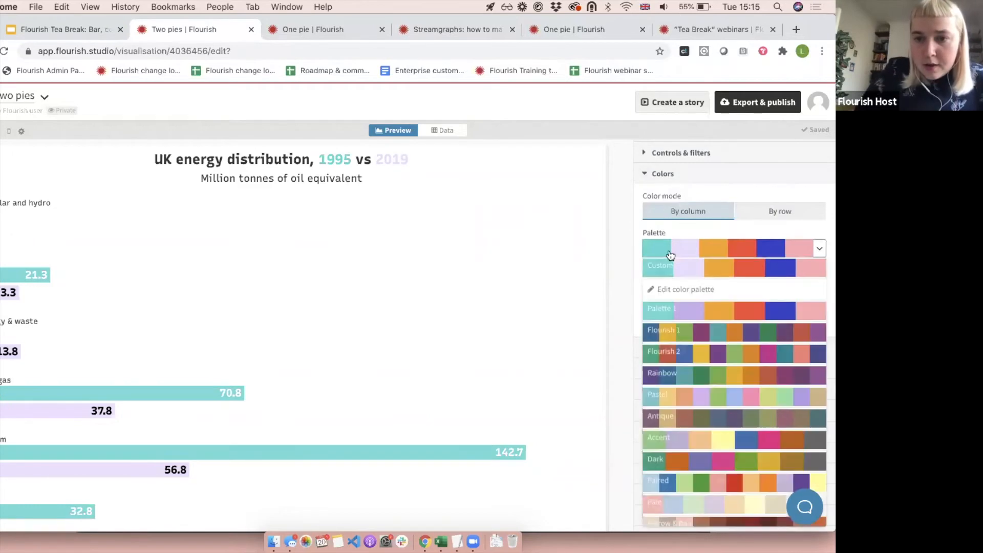
pyautogui.click(660, 289)
pyautogui.moveTo(648, 333); pyautogui.dragTo(689, 274)
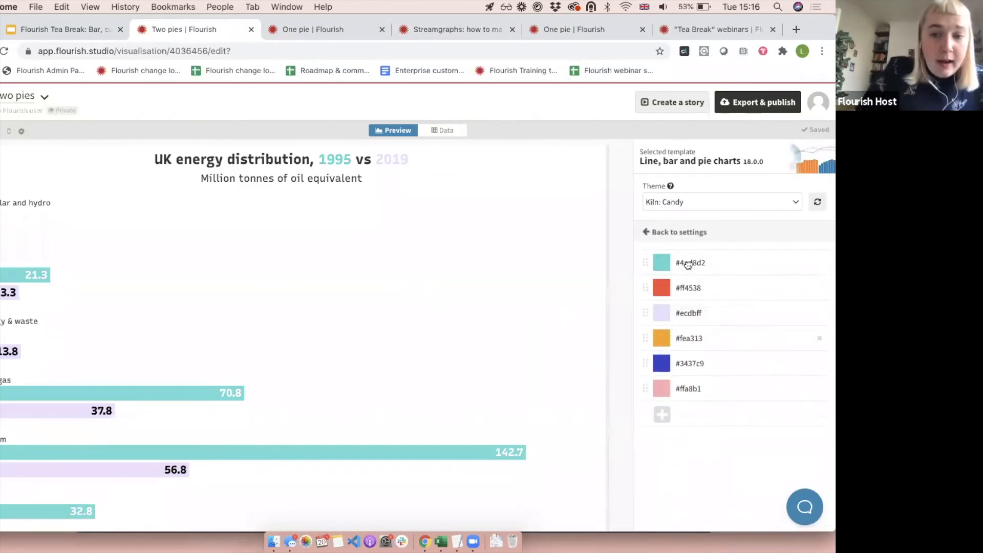
pyautogui.moveTo(661, 313); pyautogui.dragTo(677, 271)
pyautogui.click(665, 286)
pyautogui.moveTo(681, 333); pyautogui.dragTo(714, 310)
pyautogui.click(541, 268)
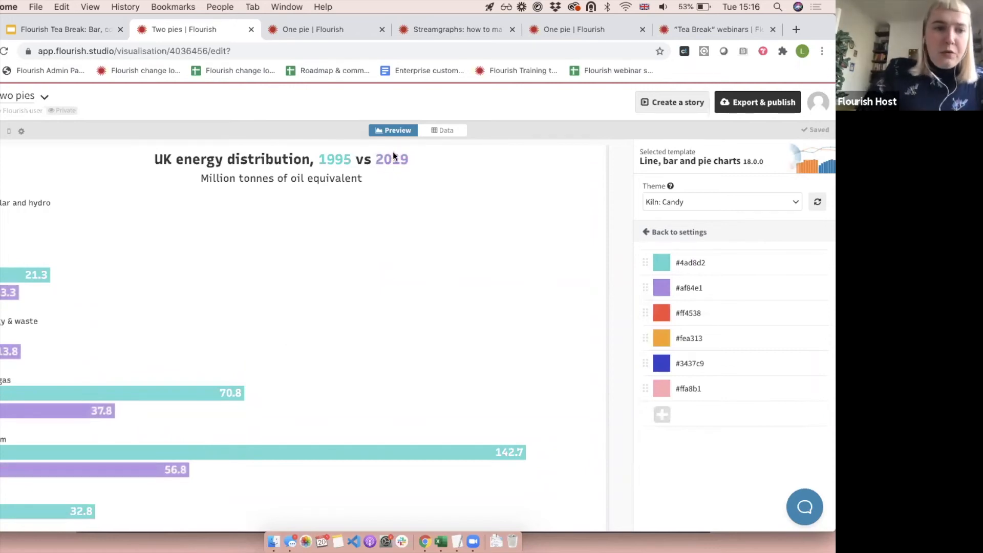
# Preview the chart at mobile size, restore the full-width preview, and leave the palette editor to review the bars.
pyautogui.scroll(-2, 286, 333)
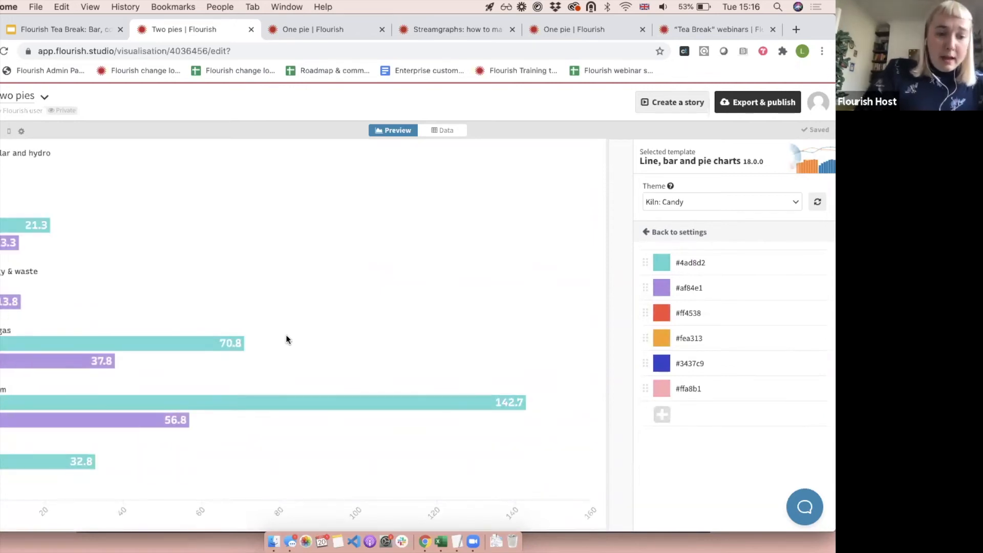
pyautogui.scroll(2, 595, 299)
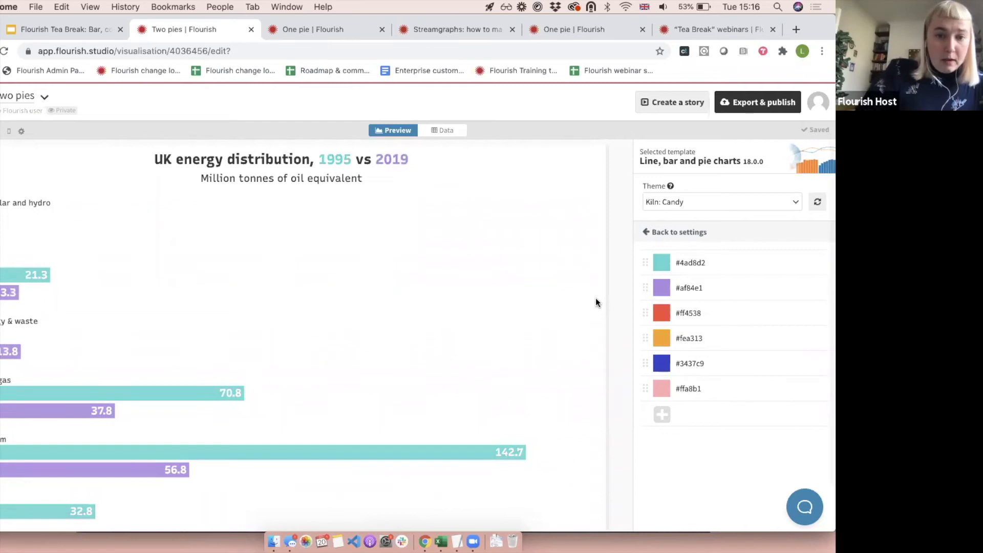
pyautogui.click(8, 132)
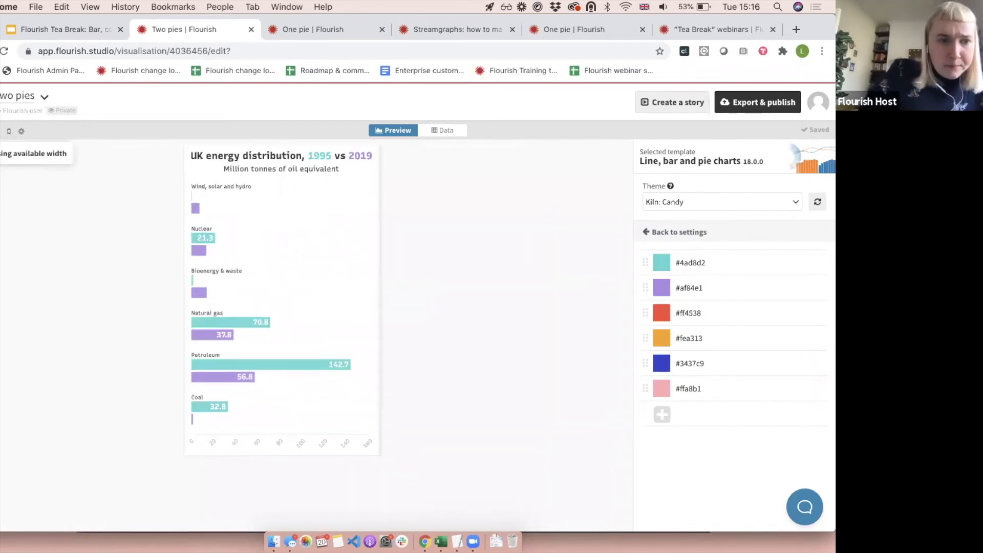
pyautogui.click(7, 132)
pyautogui.click(1, 132)
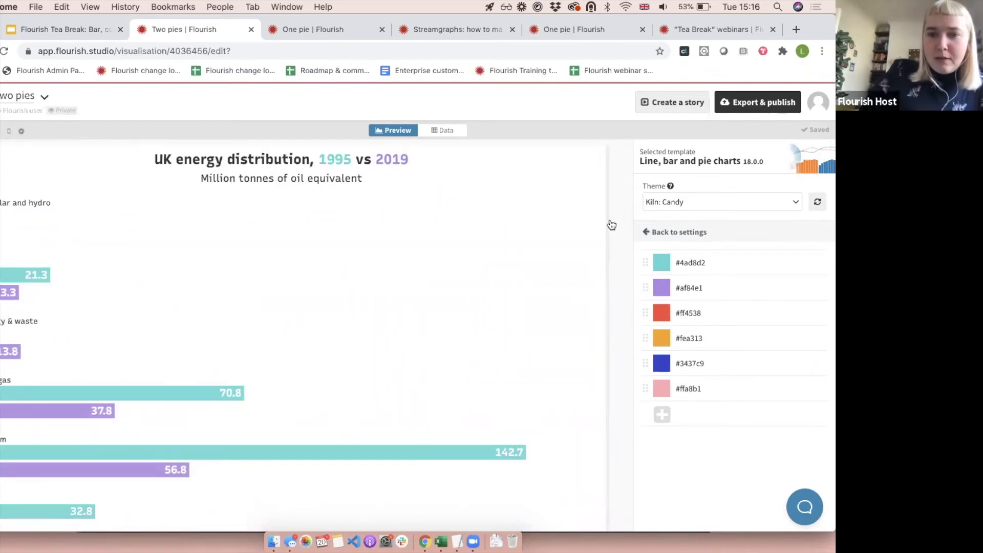
pyautogui.click(647, 230)
pyautogui.scroll(-1, 350, 269)
pyautogui.scroll(-1, 351, 268)
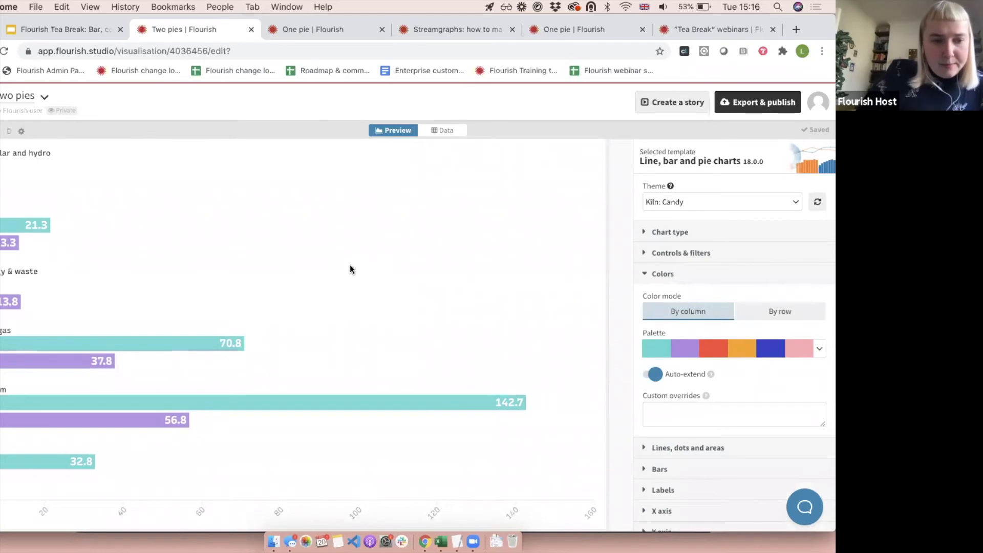
# Switch to the Google Slides deck and examine the Grouped bar charts slide and its story link.
pyautogui.moveTo(283, 404)
pyautogui.moveTo(166, 416)
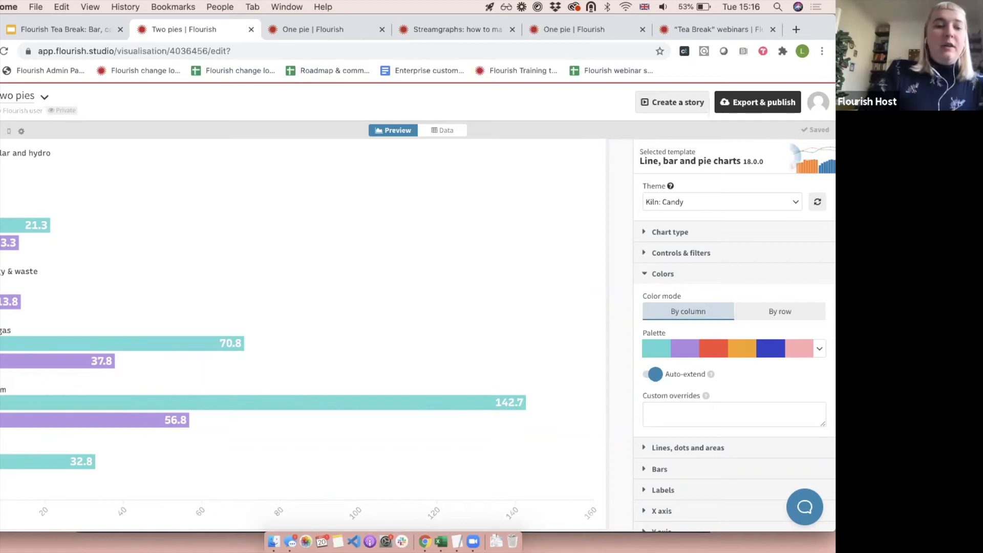
pyautogui.click(80, 29)
pyautogui.scroll(-1, 37, 432)
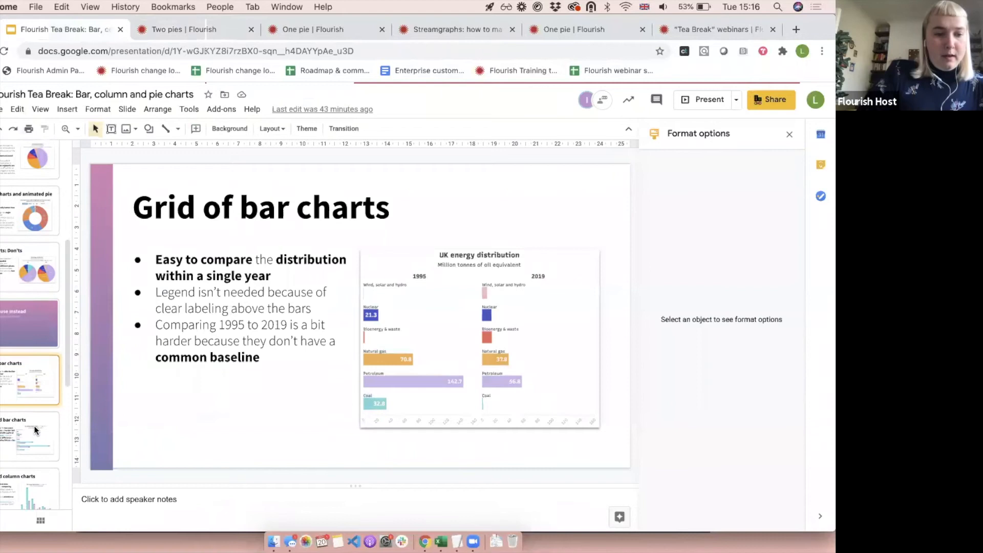
pyautogui.click(8, 436)
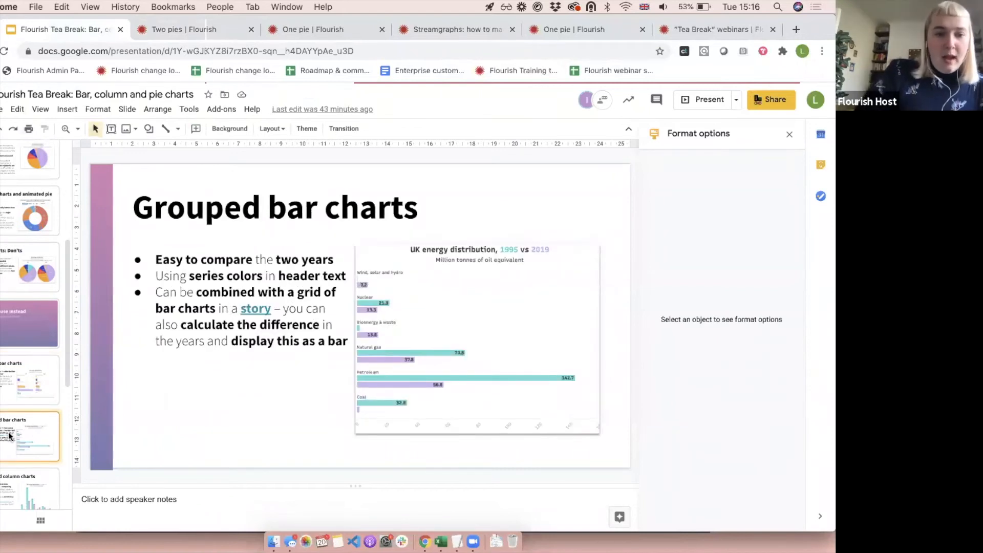
pyautogui.click(258, 311)
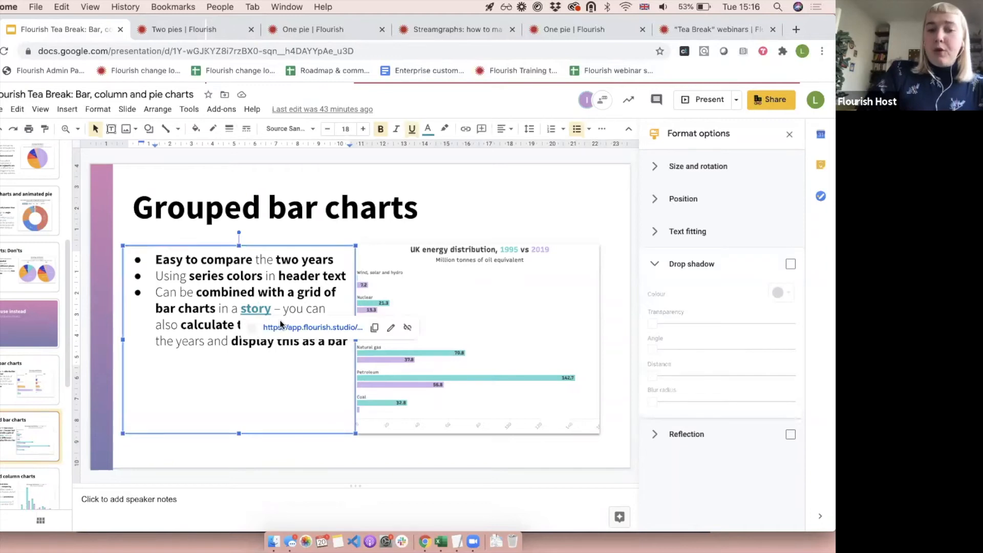
# Return to the Flourish "Two pies" visualisation, rename it "Grouped bar chart", and duplicate it.
pyautogui.click(155, 29)
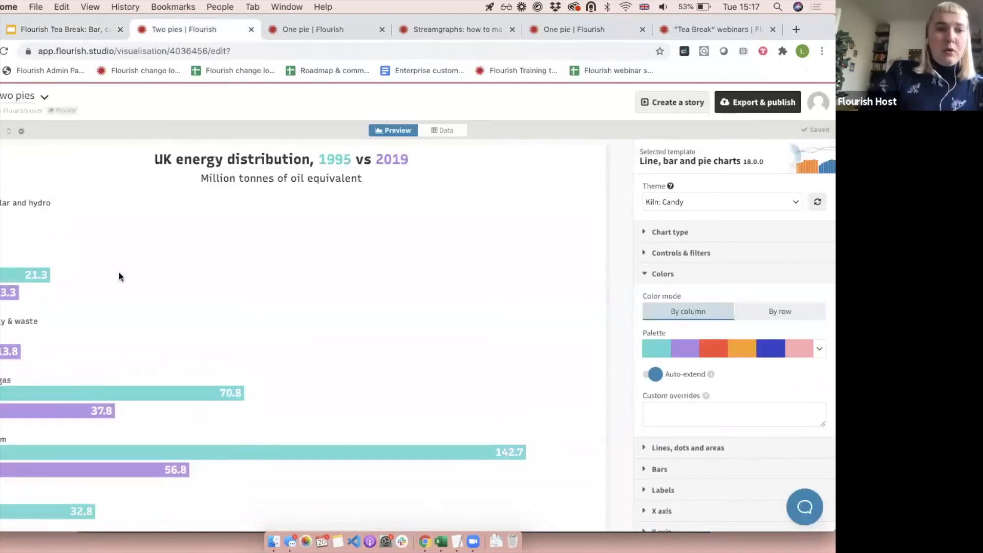
pyautogui.doubleClick(15, 97)
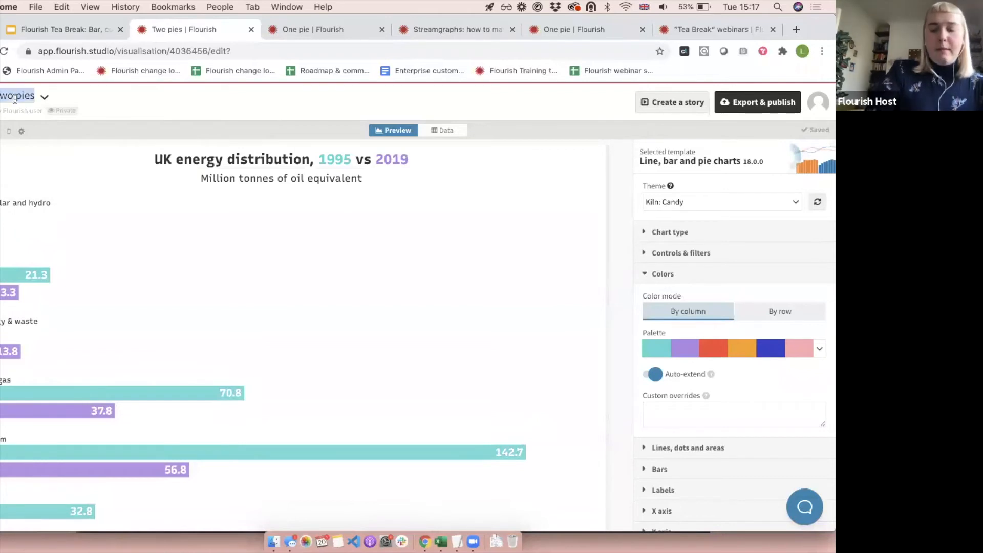
pyautogui.write('rouped bar chart')
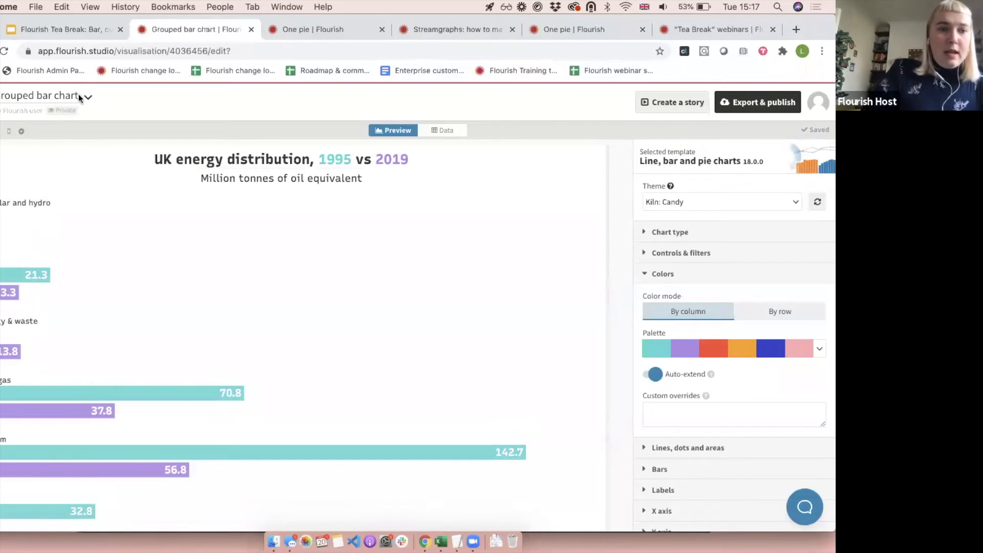
pyautogui.moveTo(90, 100)
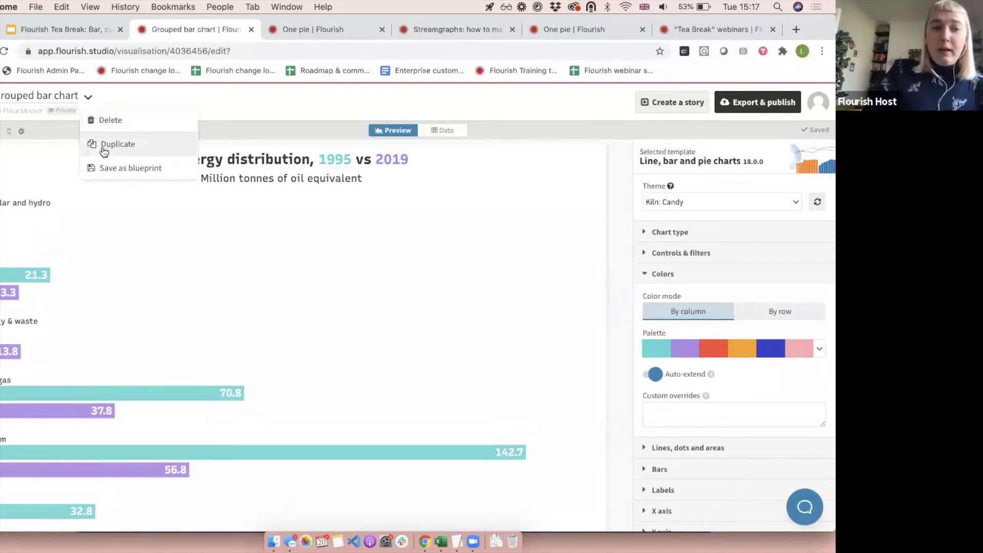
pyautogui.click(103, 147)
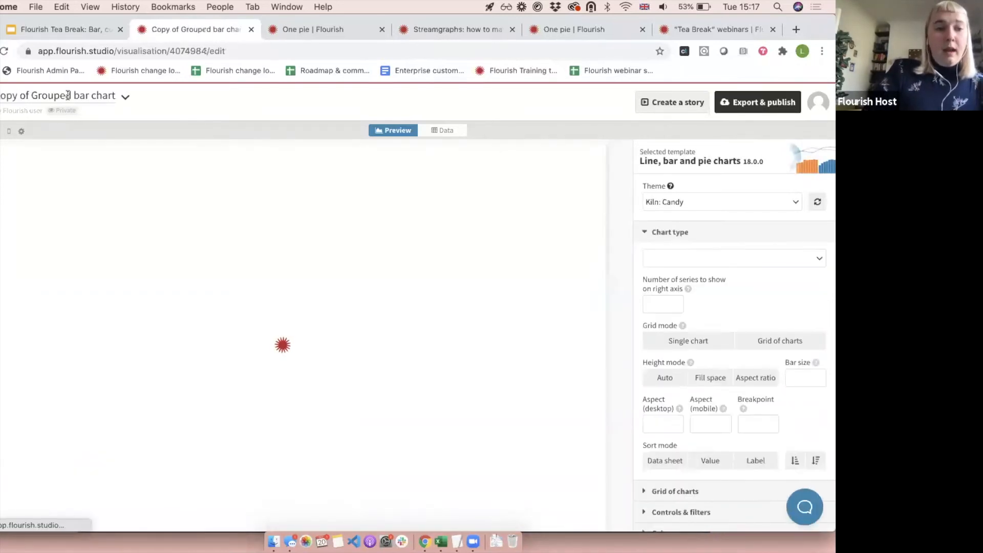
# Rename the duplicated visualisation "Grid of bar charts" and set its grid mode to Grid of charts.
pyautogui.moveTo(72, 96); pyautogui.dragTo(0, 96)
pyautogui.write('Grid')
pyautogui.write(' of')
pyautogui.press('super+a')
pyautogui.press('Right')
pyautogui.write('s')
pyautogui.click(256, 271)
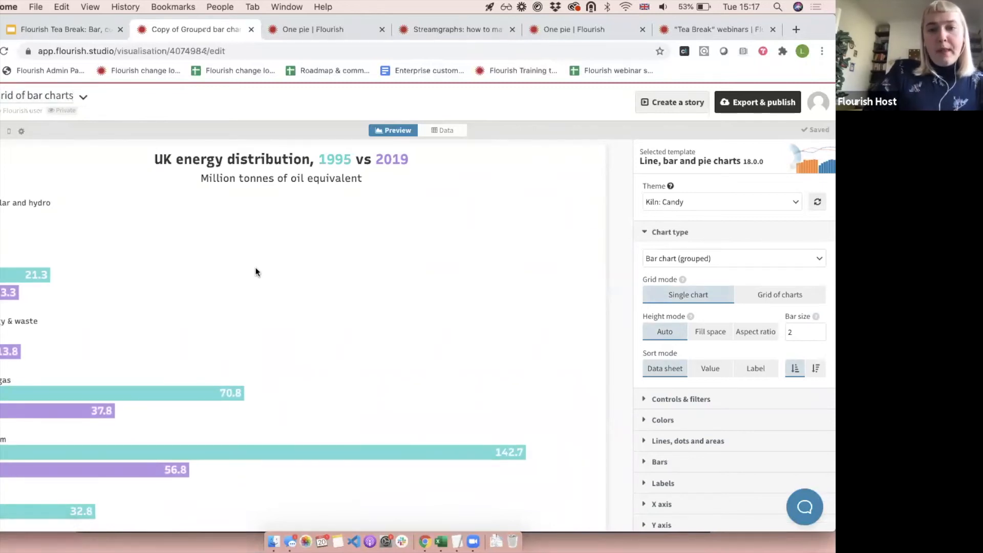
pyautogui.click(767, 290)
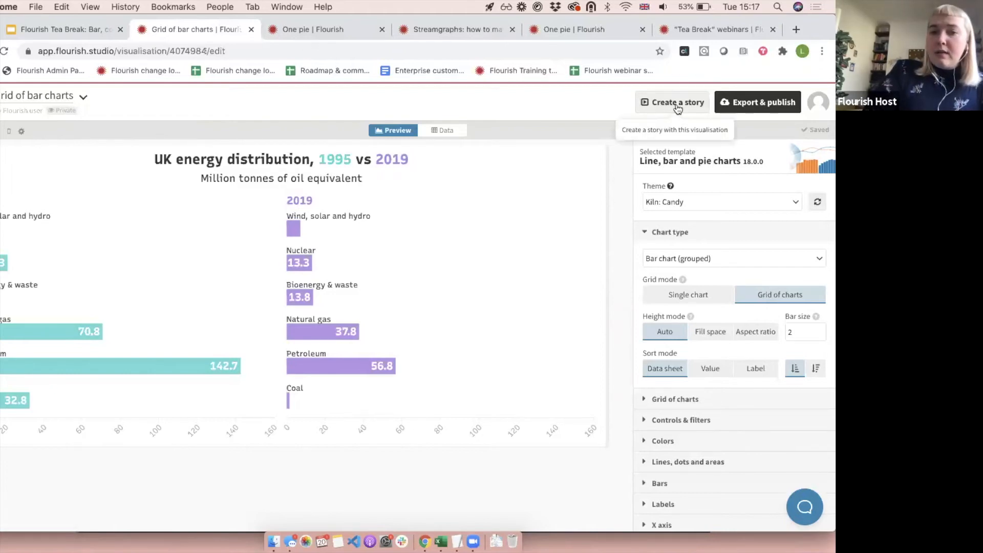
# Create a new story from the projects page with the Grouped bar chart visualisation as its first slide.
pyautogui.click(1, 100)
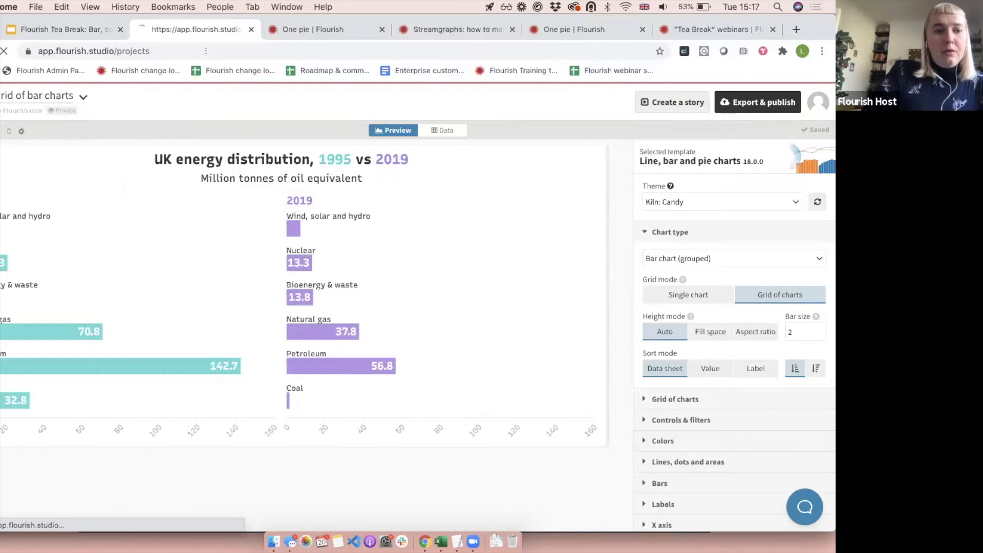
pyautogui.click(170, 150)
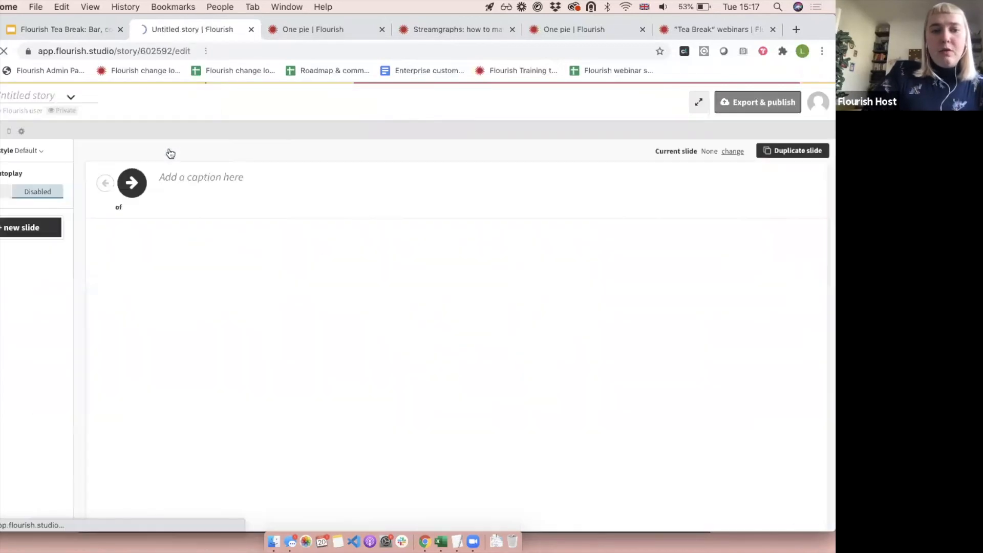
pyautogui.click(243, 374)
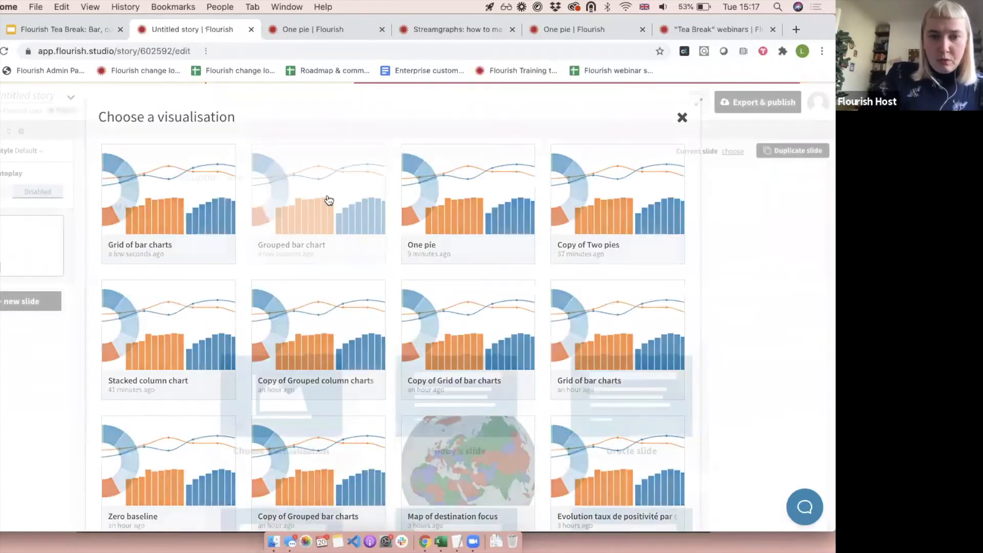
# Add a second slide to the story using the newly made Grid of bar charts visualisation.
pyautogui.click(31, 300)
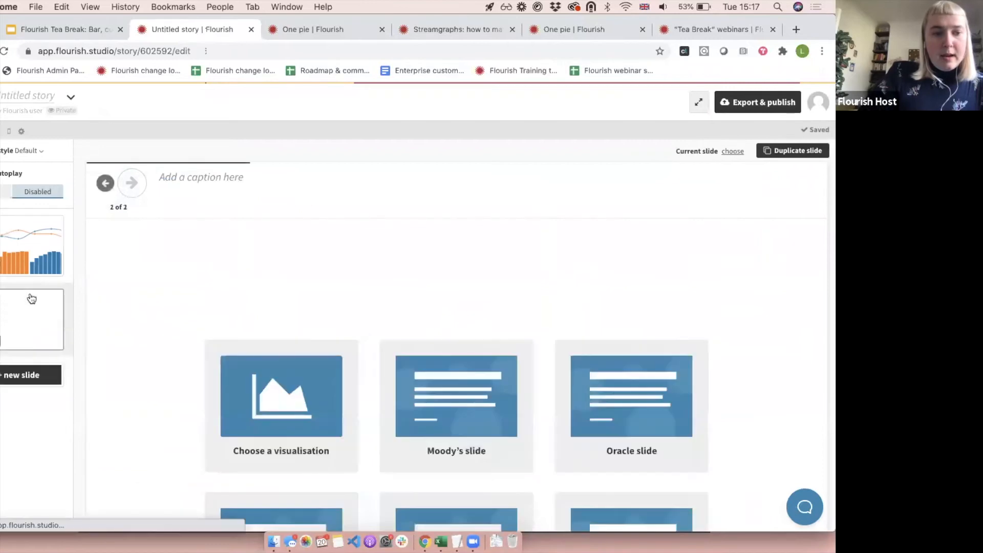
pyautogui.click(296, 393)
pyautogui.click(224, 165)
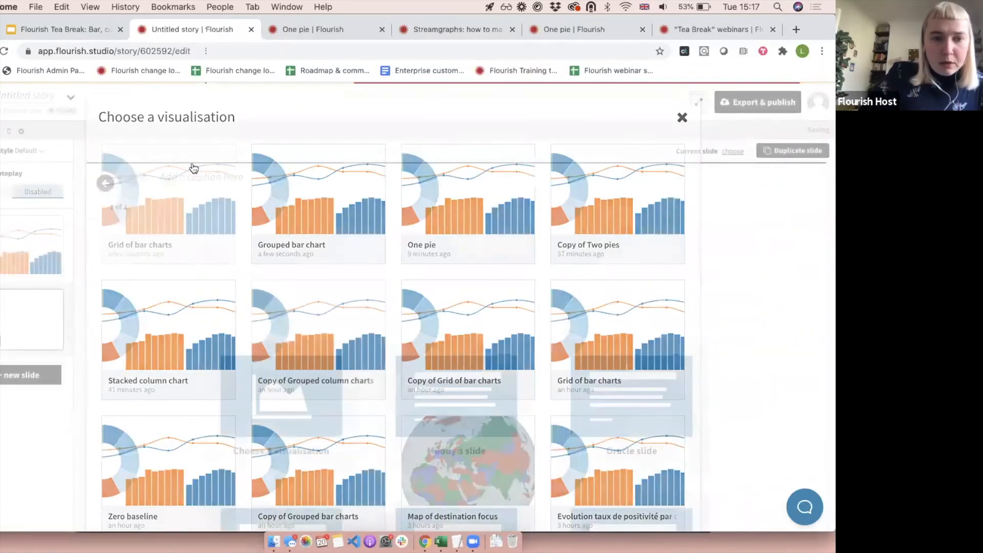
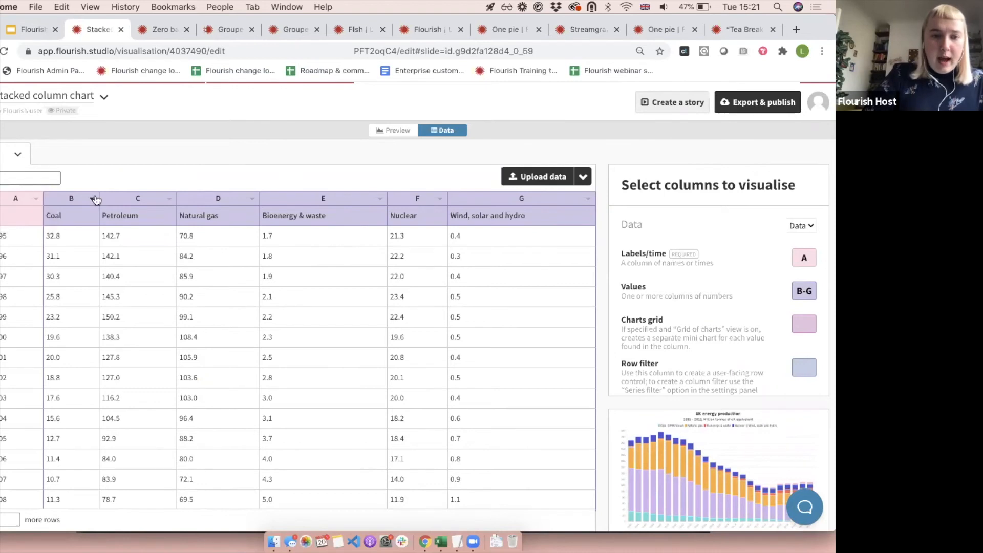
# Try swapping the rows and columns of the energy data sheet, and restore the original layout.
pyautogui.scroll(-5, 51, 409)
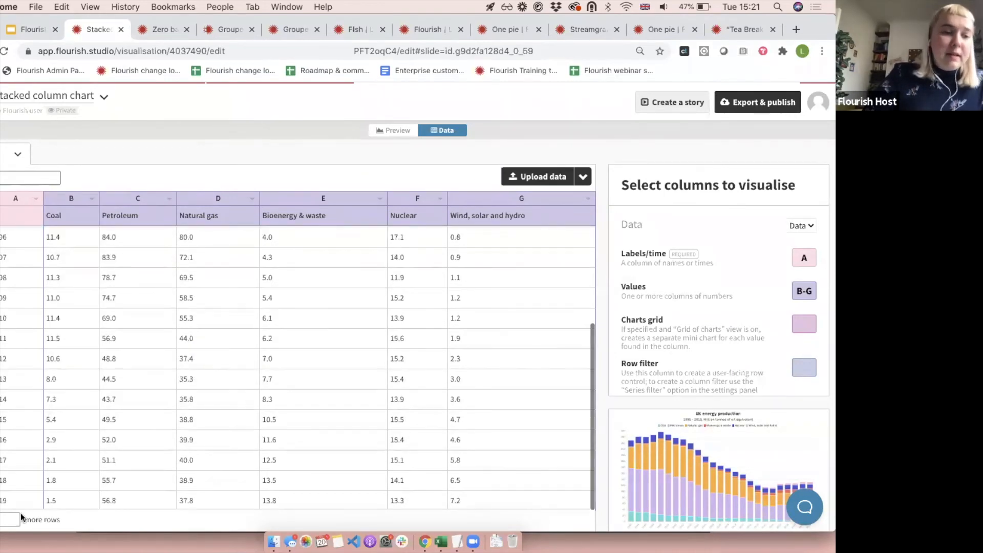
pyautogui.scroll(5, 50, 238)
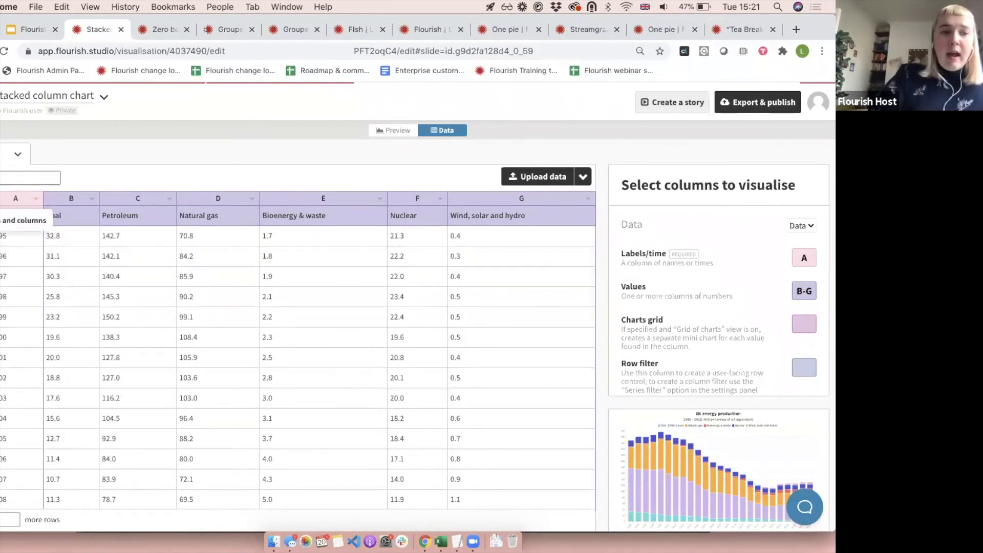
pyautogui.click(10, 201)
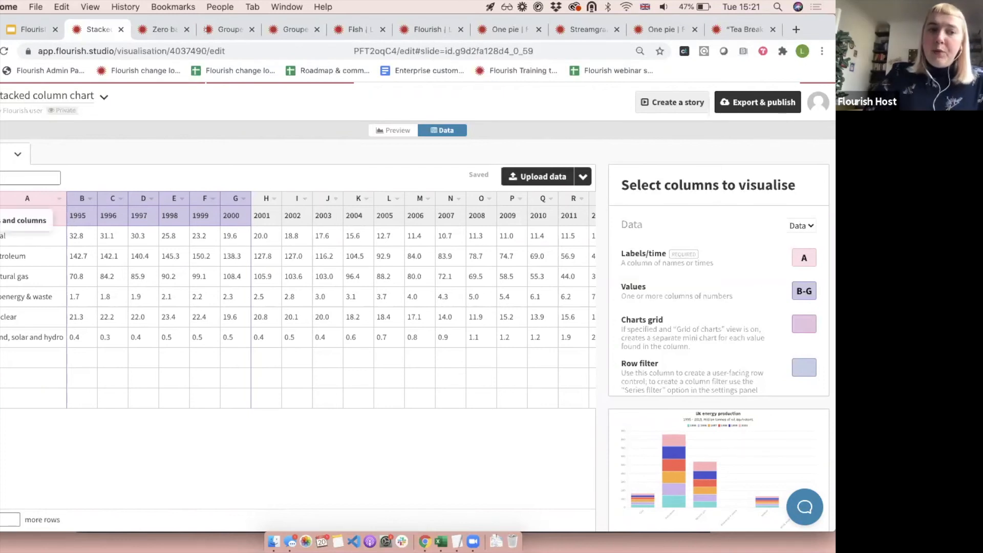
pyautogui.click(2, 201)
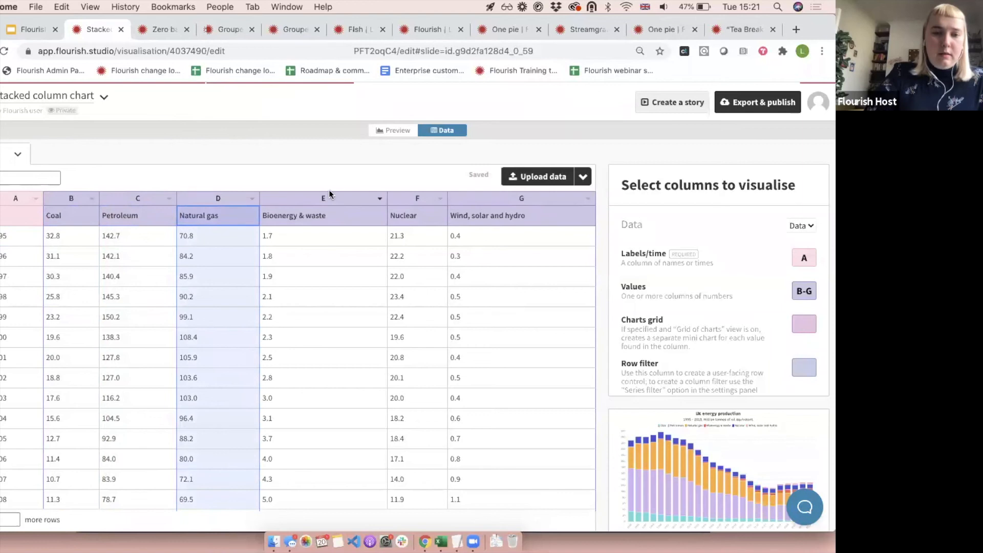
pyautogui.click(282, 302)
# Preview the stacked column chart and compare it with the "Stacked column charts" slide in the Google Slides presentation.
pyautogui.click(394, 130)
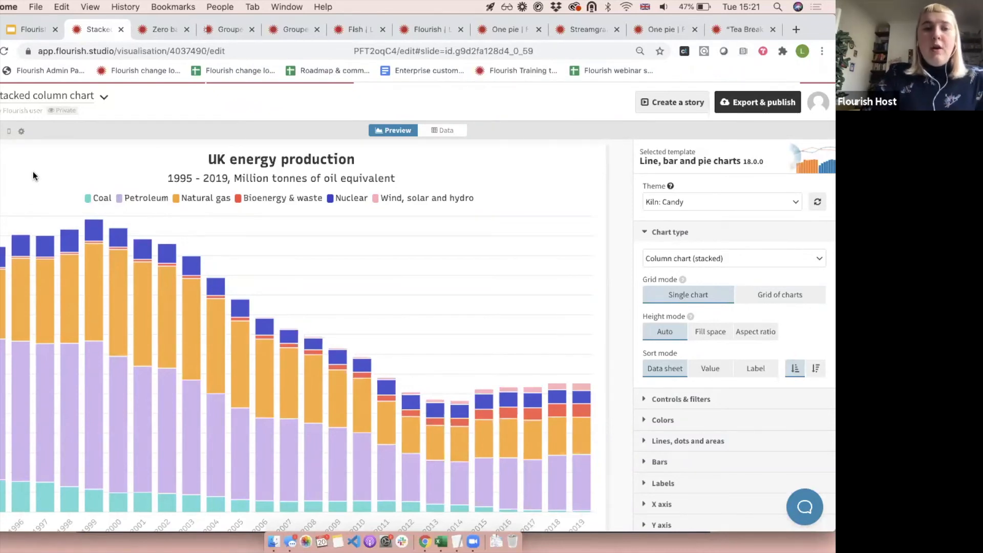
pyautogui.scroll(-1, 32, 171)
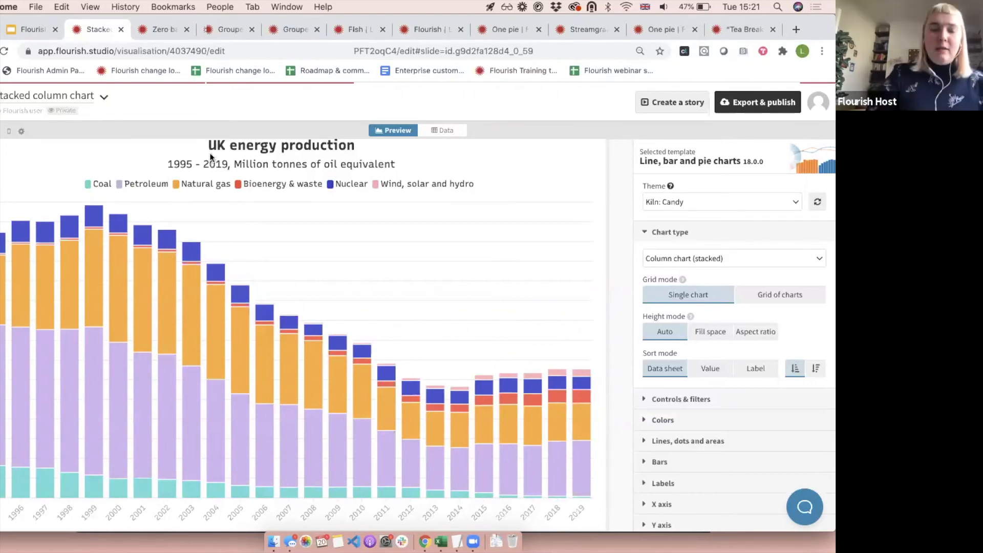
pyautogui.click(40, 33)
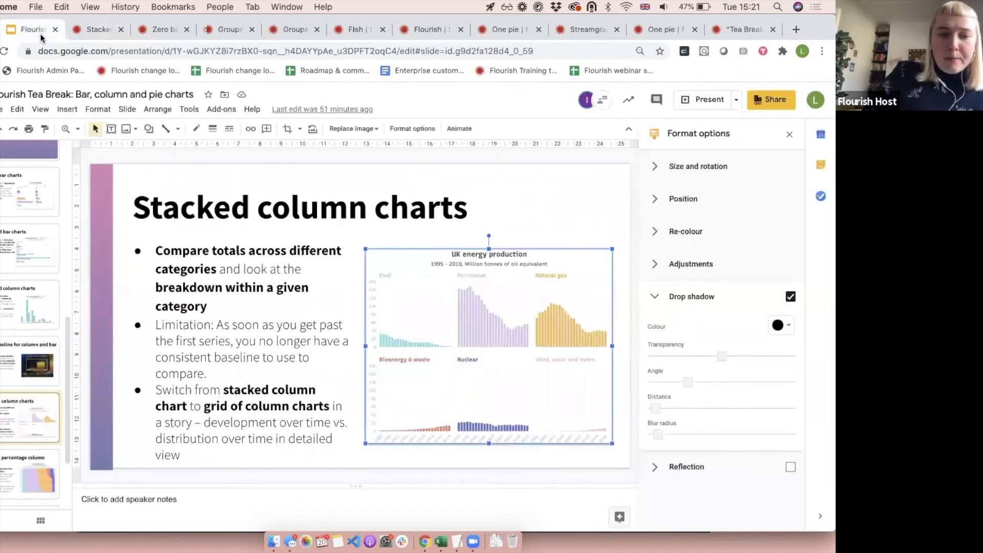
pyautogui.click(90, 30)
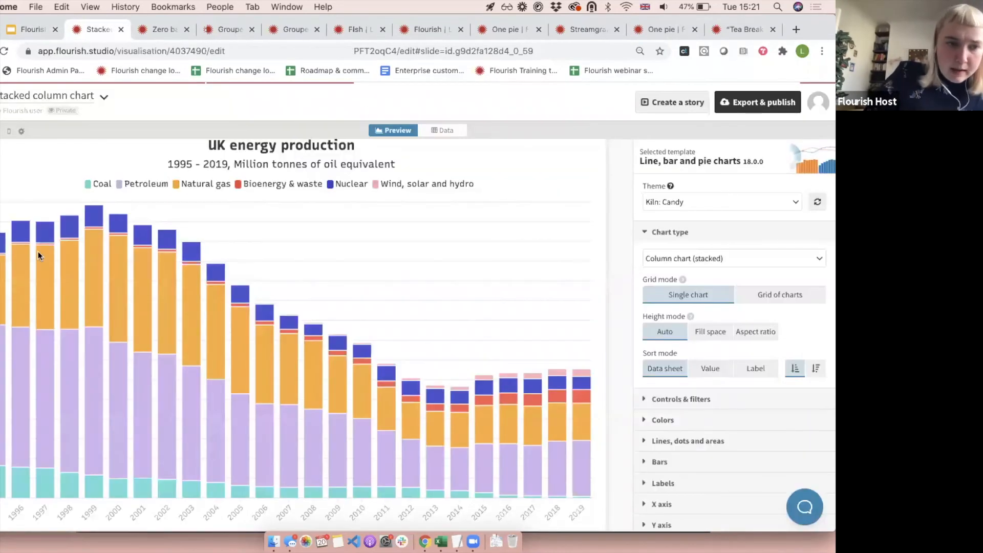
pyautogui.moveTo(459, 431)
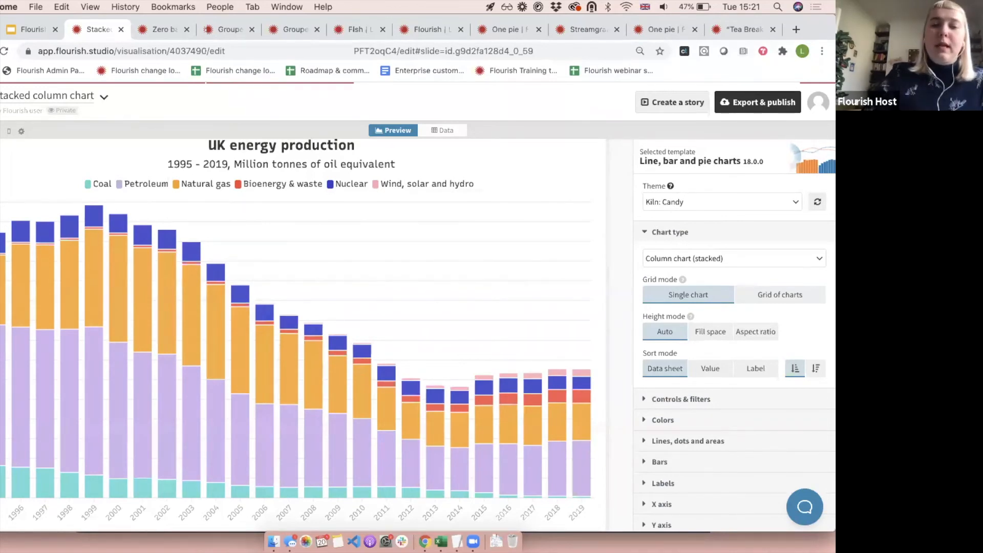
pyautogui.click(688, 256)
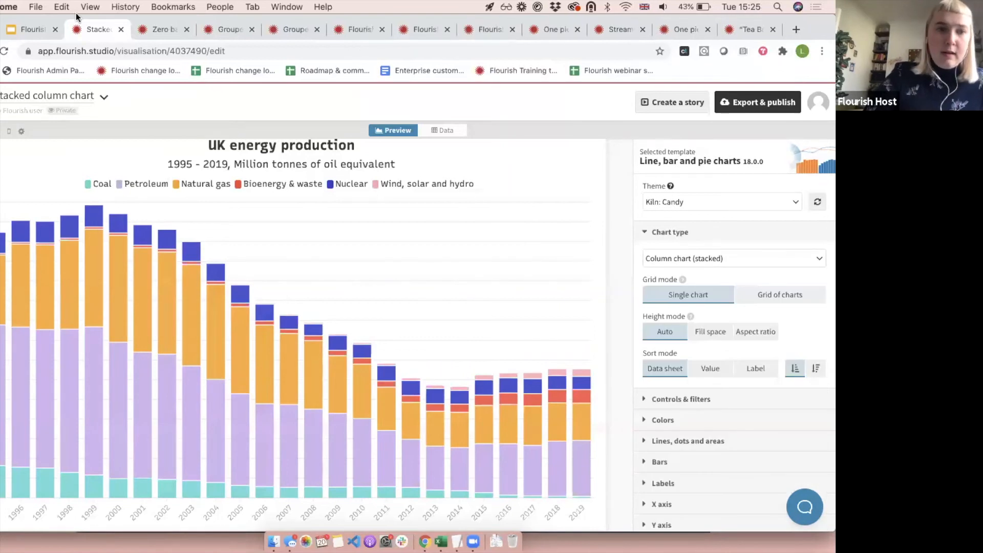
pyautogui.click(30, 29)
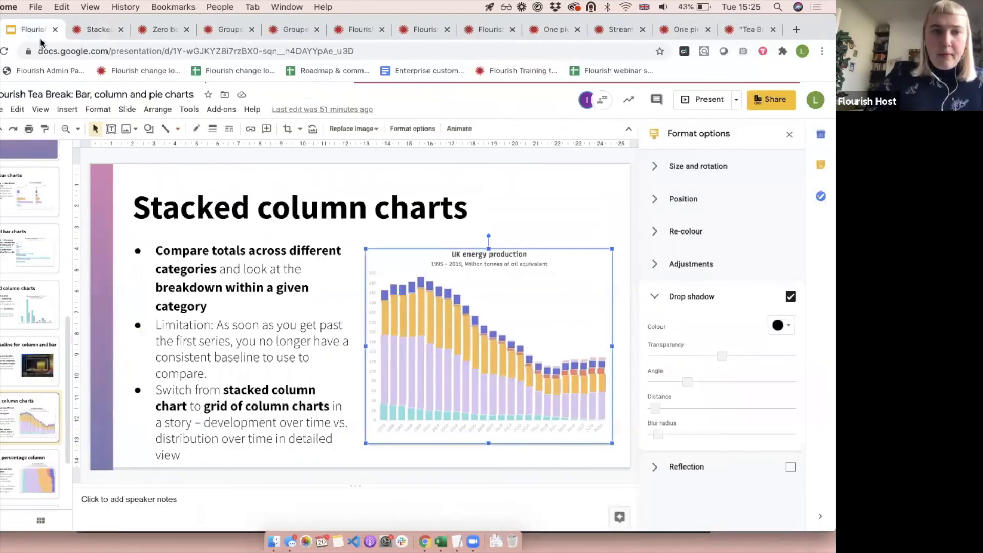
pyautogui.click(83, 29)
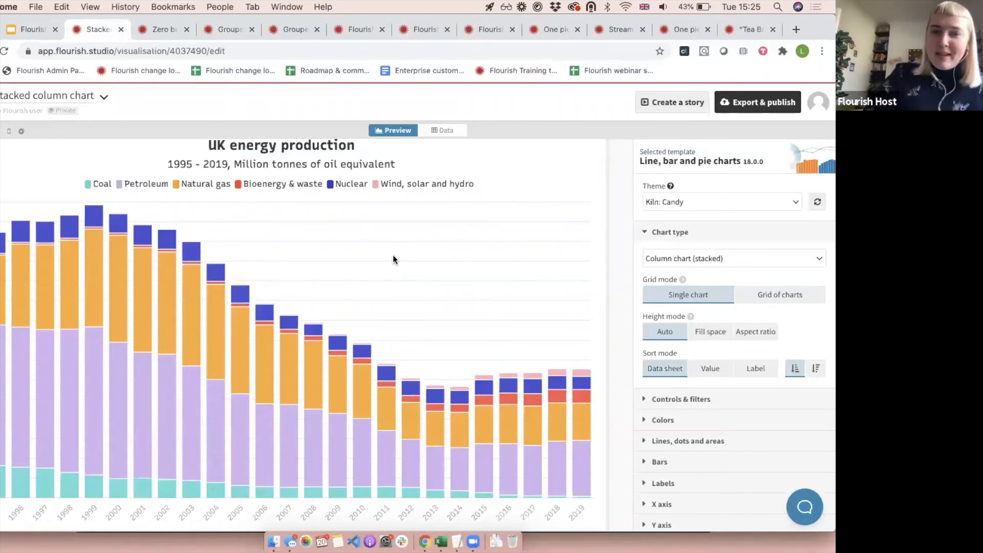
# Try the Grid of charts mode on the stacked column chart, and return it to Single chart.
pyautogui.click(777, 297)
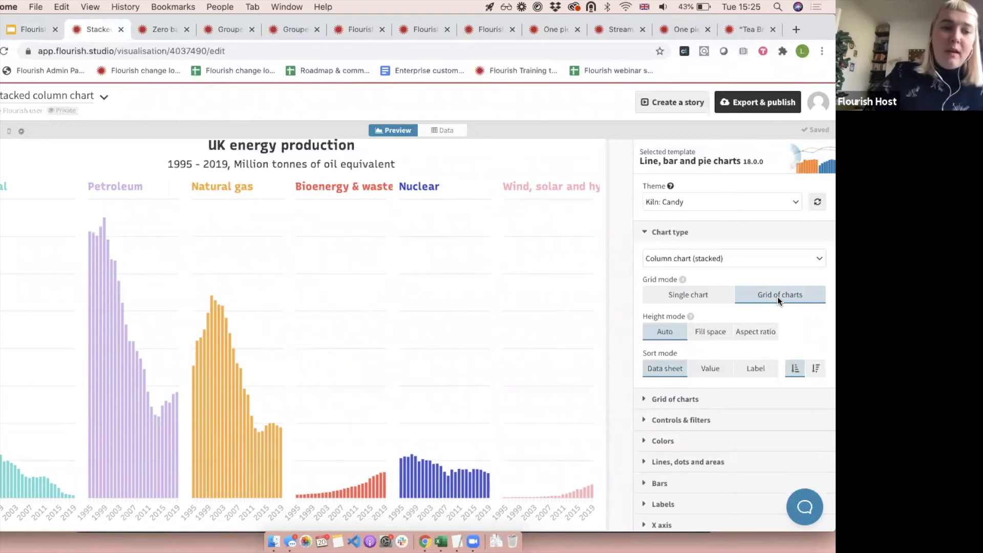
pyautogui.moveTo(101, 230)
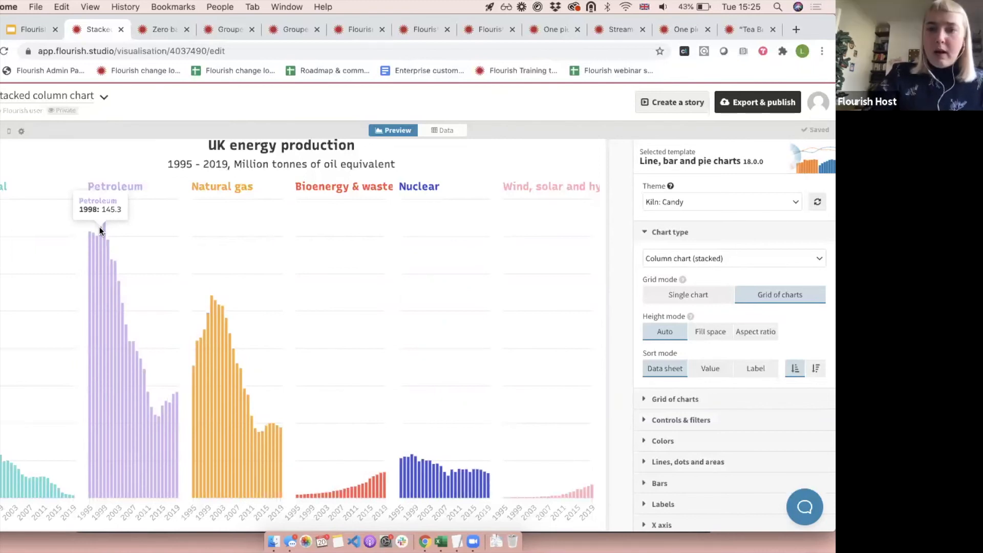
pyautogui.click(711, 292)
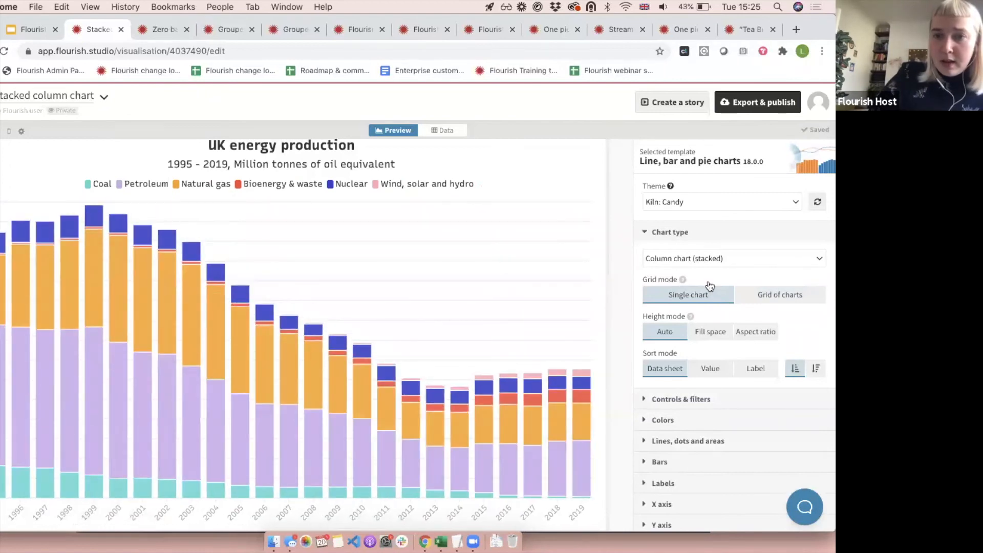
# Duplicate the Stacked column chart visualisation and set the copy's grid mode to Grid of charts.
pyautogui.click(102, 97)
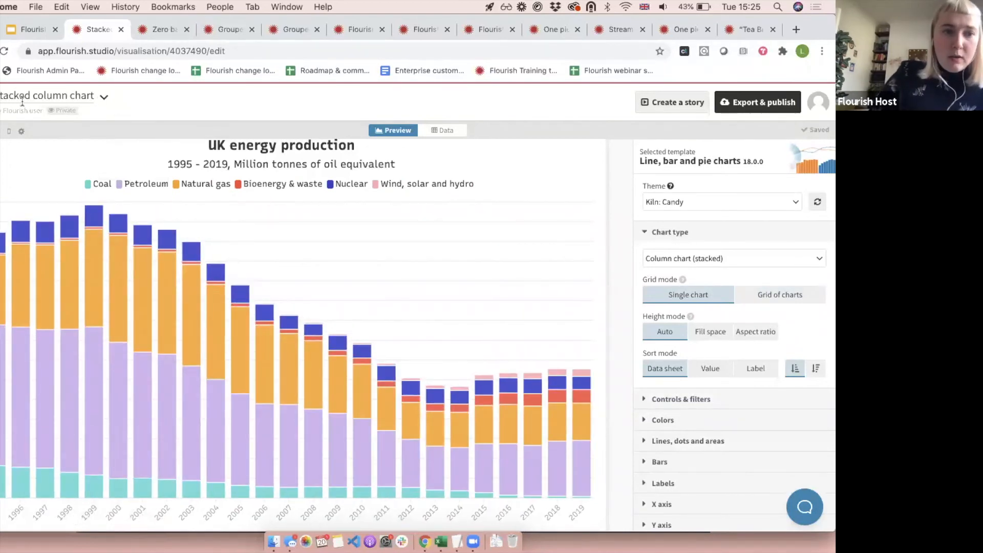
pyautogui.click(104, 97)
pyautogui.click(109, 144)
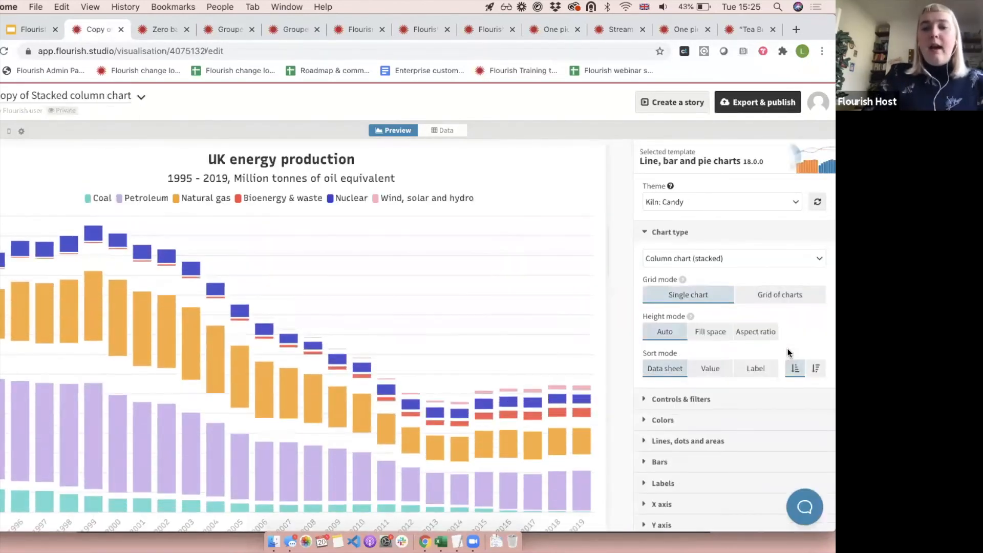
pyautogui.click(773, 298)
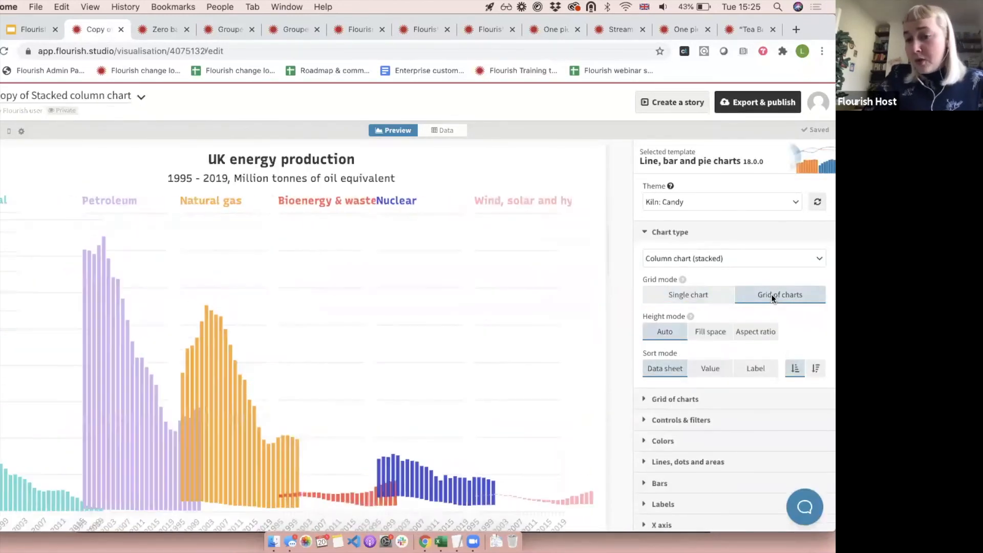
# Open the copy's grid of charts settings and preview how the grid rearranges at tablet and mobile sizes.
pyautogui.click(694, 236)
pyautogui.click(687, 255)
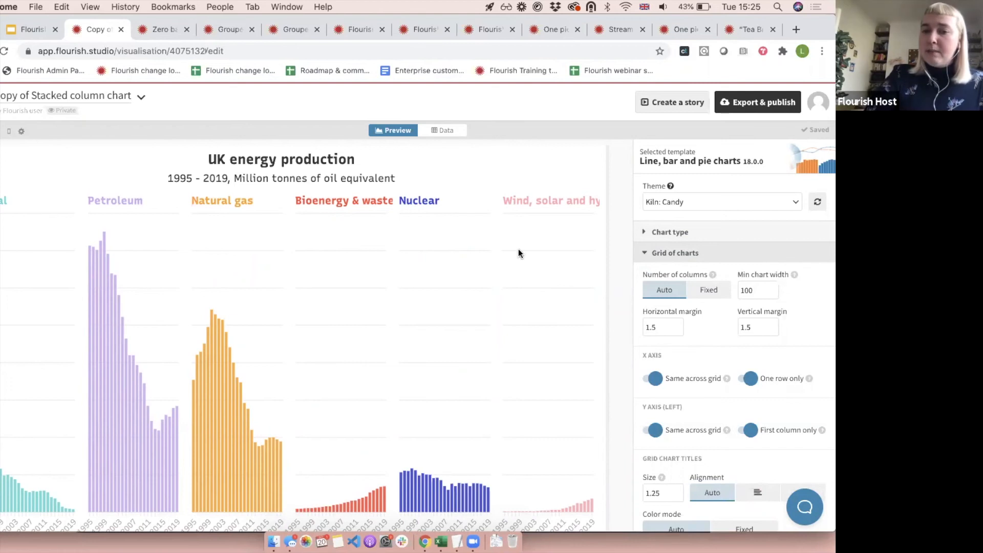
pyautogui.scroll(-1, 518, 248)
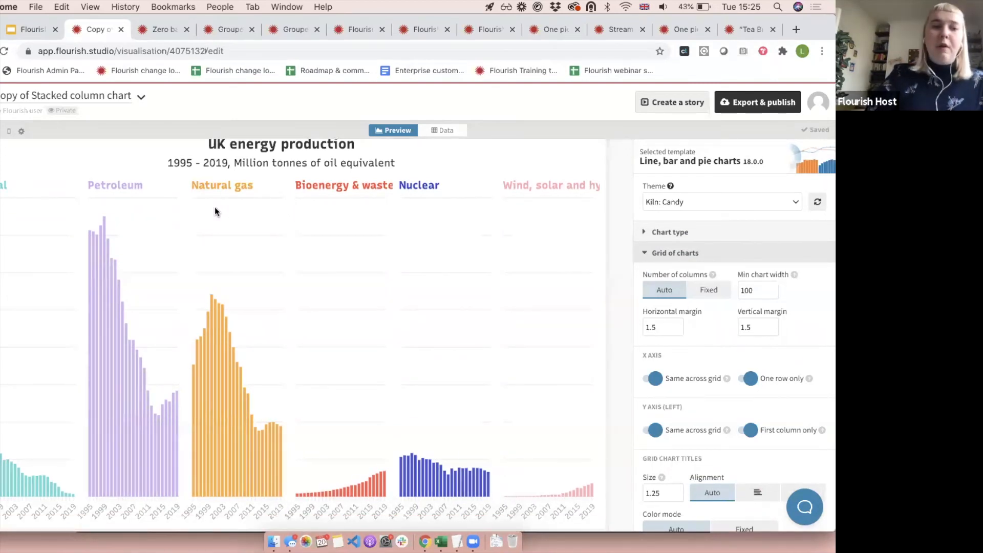
pyautogui.click(2, 133)
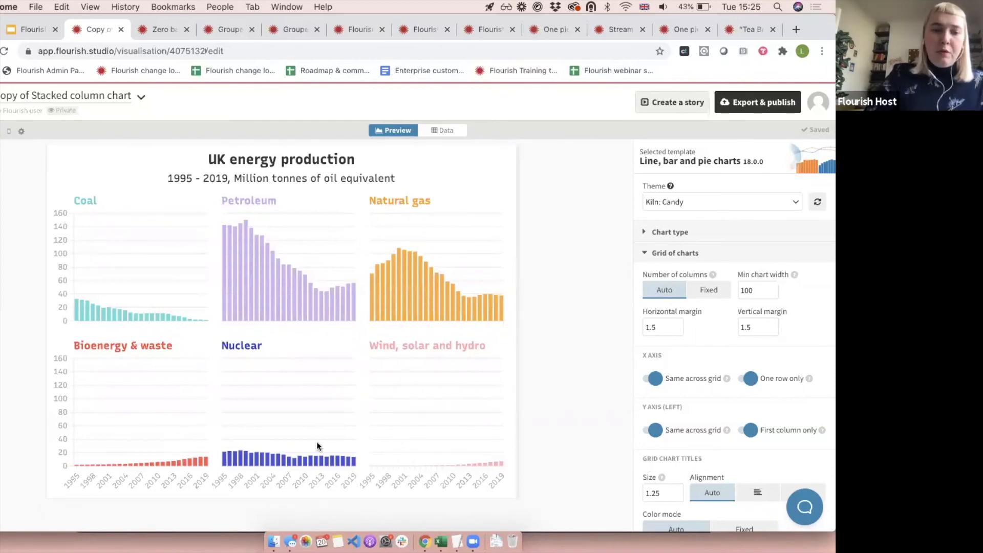
pyautogui.click(9, 133)
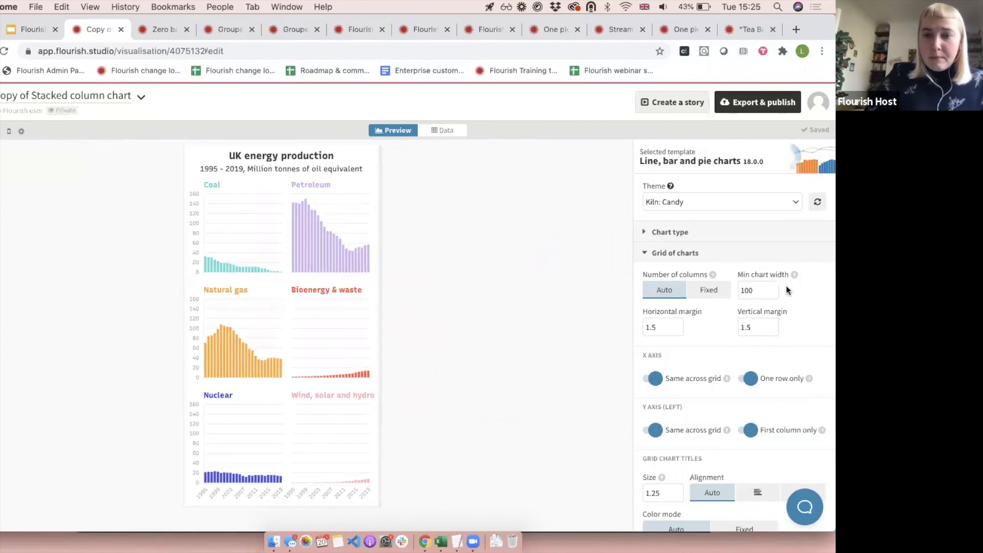
# Try a fixed number of 1 column for the chart grid in the mobile preview, and return the setting to Auto.
pyautogui.click(718, 289)
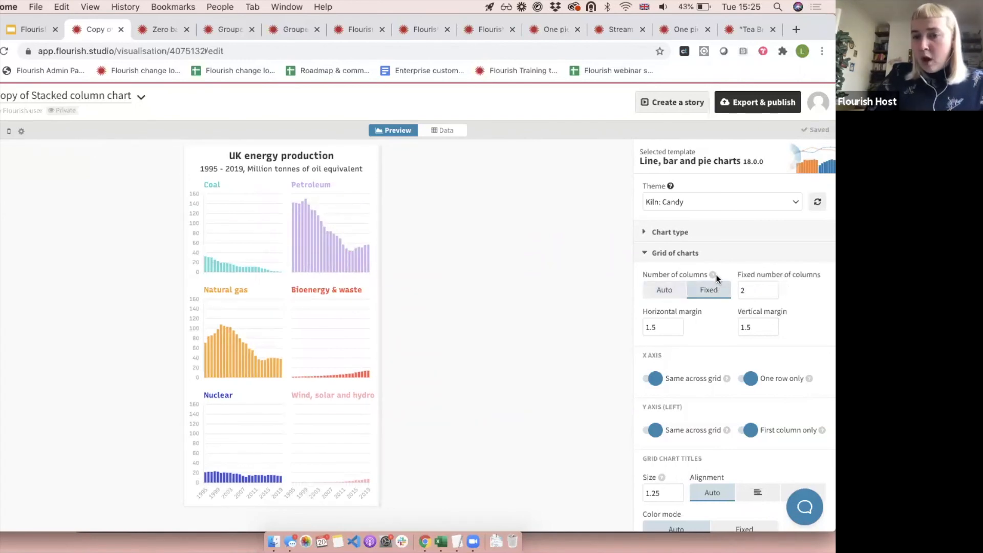
pyautogui.moveTo(753, 292); pyautogui.dragTo(719, 294)
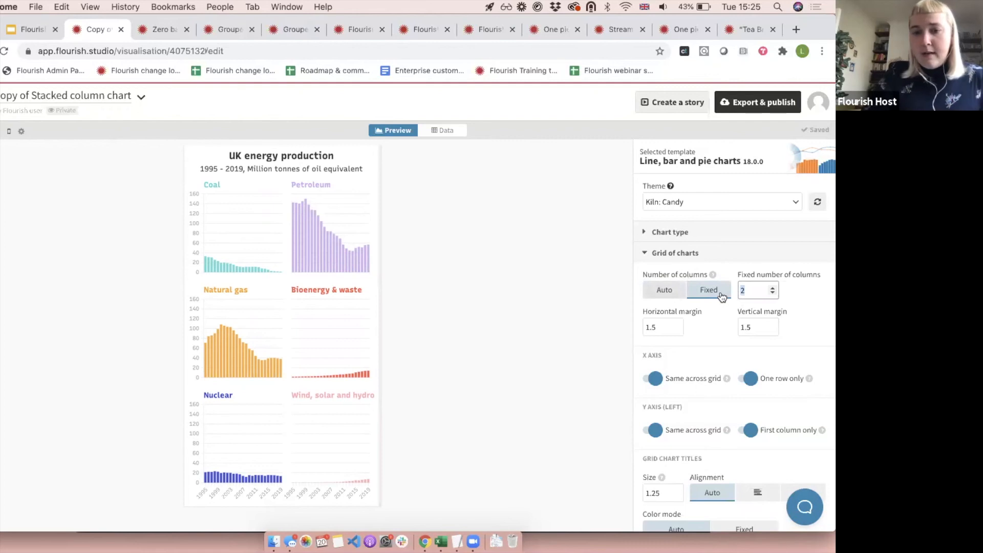
pyautogui.write('1')
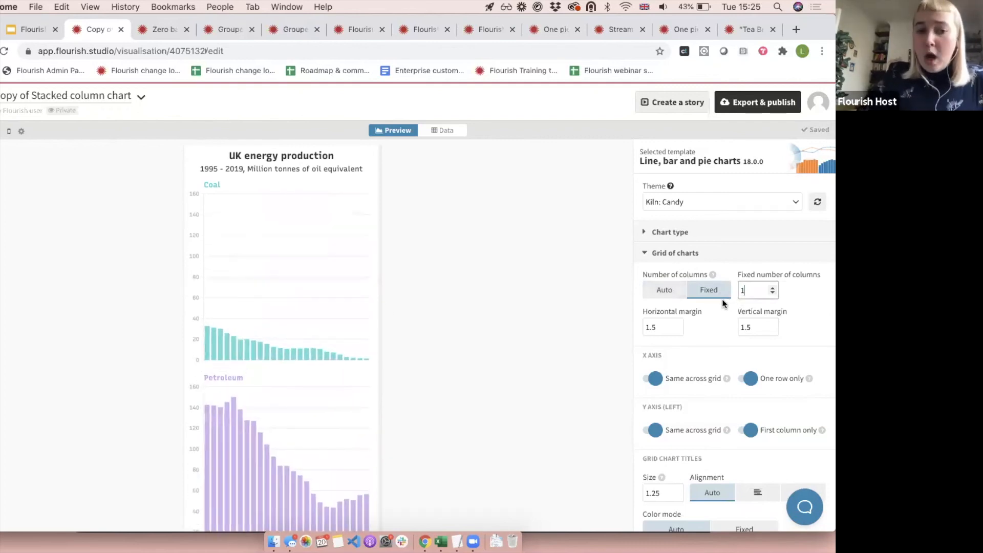
pyautogui.scroll(-5, 295, 321)
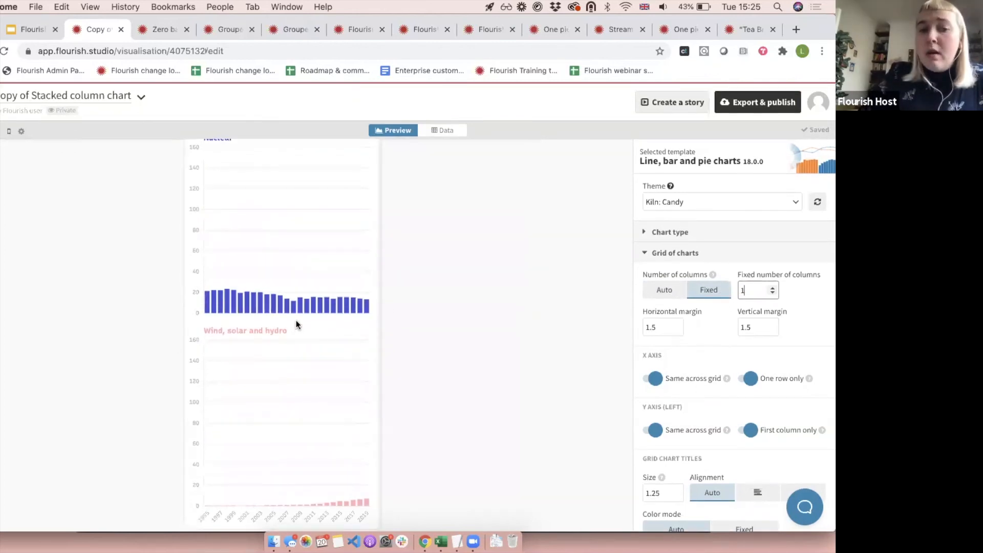
pyautogui.scroll(5, 296, 321)
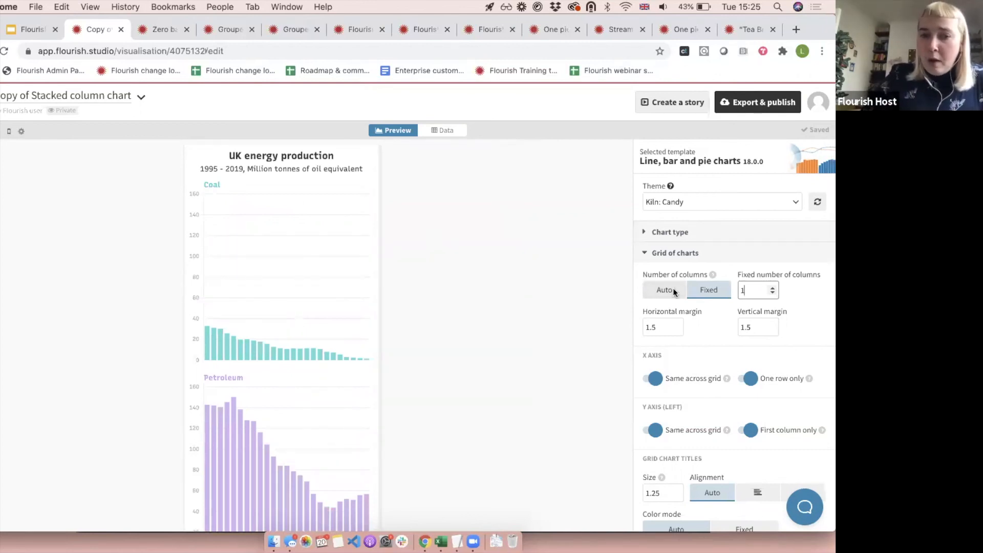
pyautogui.scroll(-4, 672, 288)
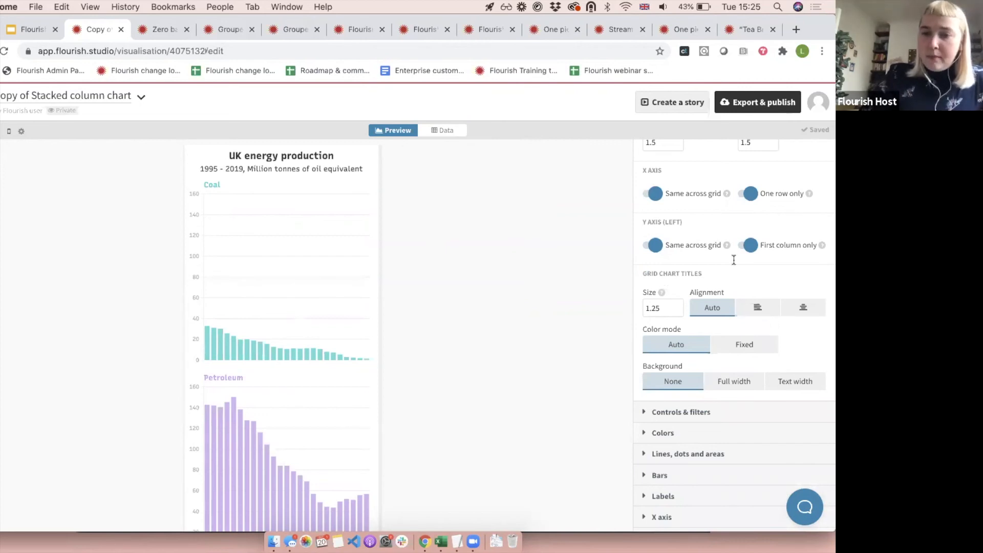
pyautogui.scroll(5, 657, 315)
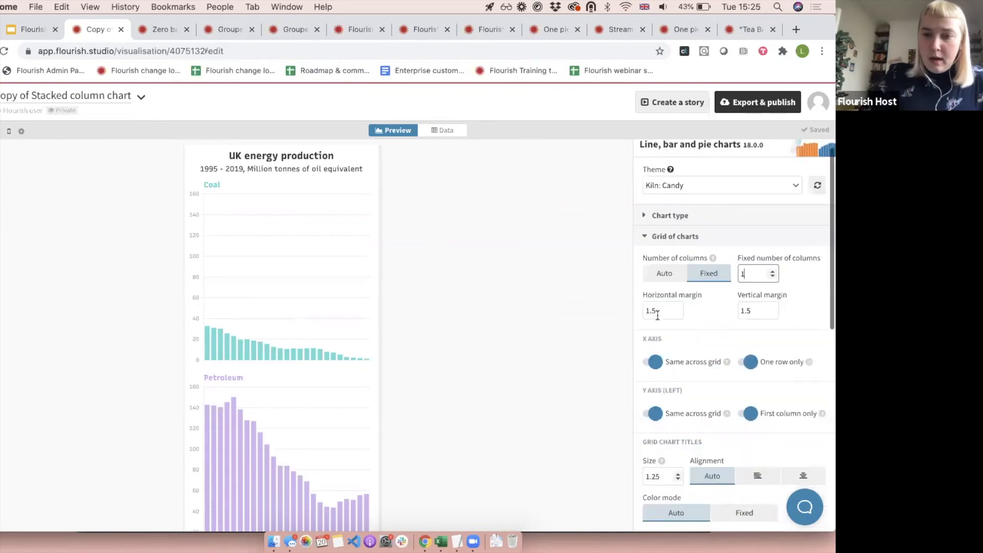
pyautogui.click(662, 288)
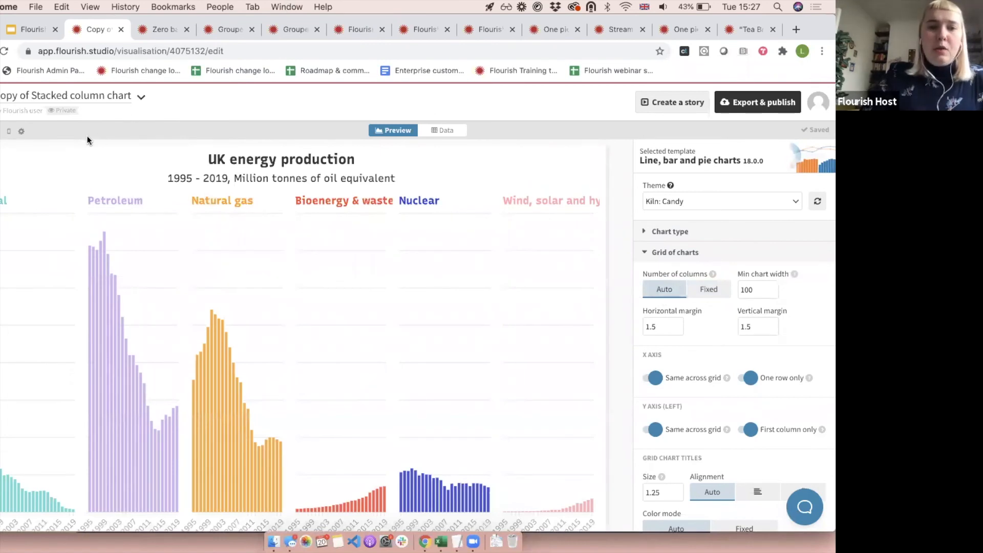
# Create a story from the Copy of Stacked column chart and add a new slide using the Stacked column chart visualisation.
pyautogui.click(677, 107)
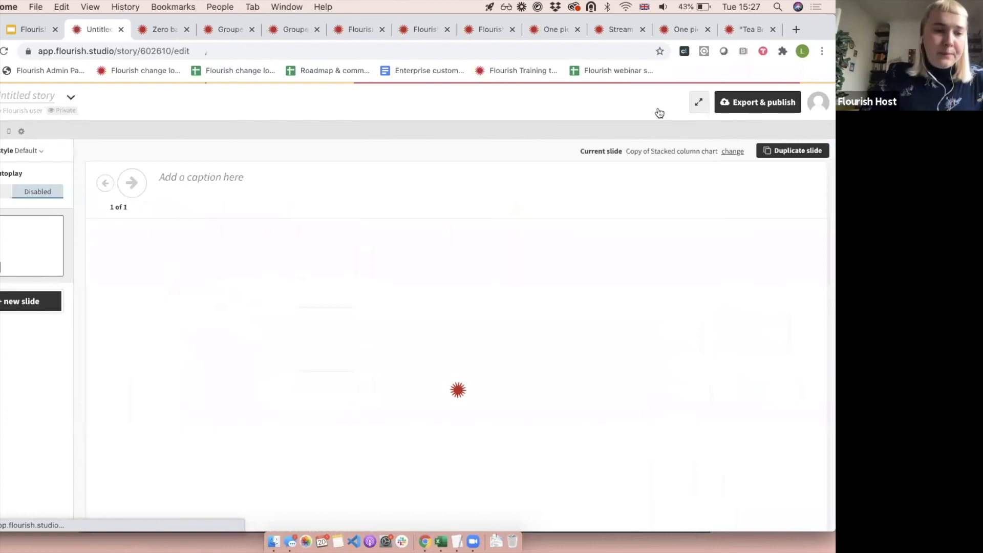
pyautogui.click(15, 300)
pyautogui.click(224, 364)
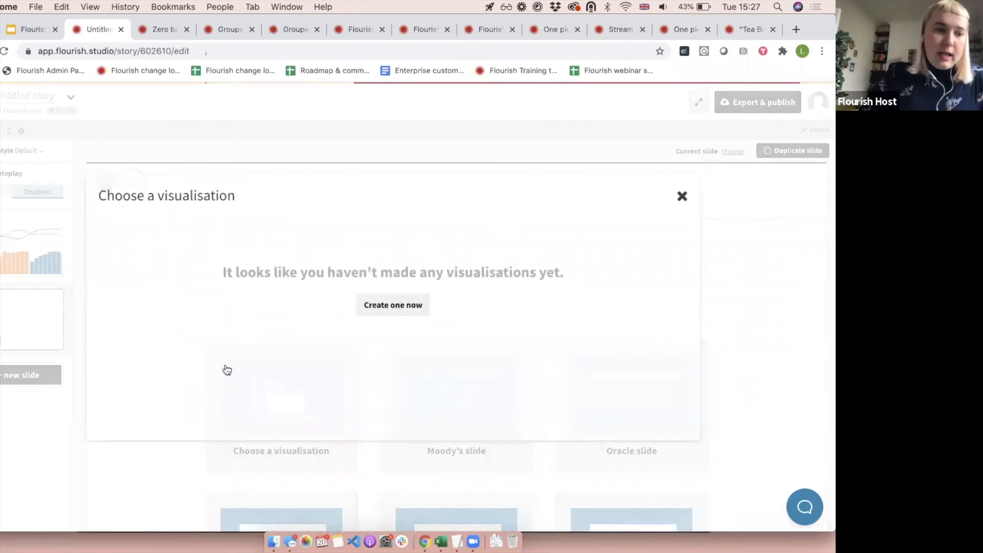
pyautogui.click(316, 185)
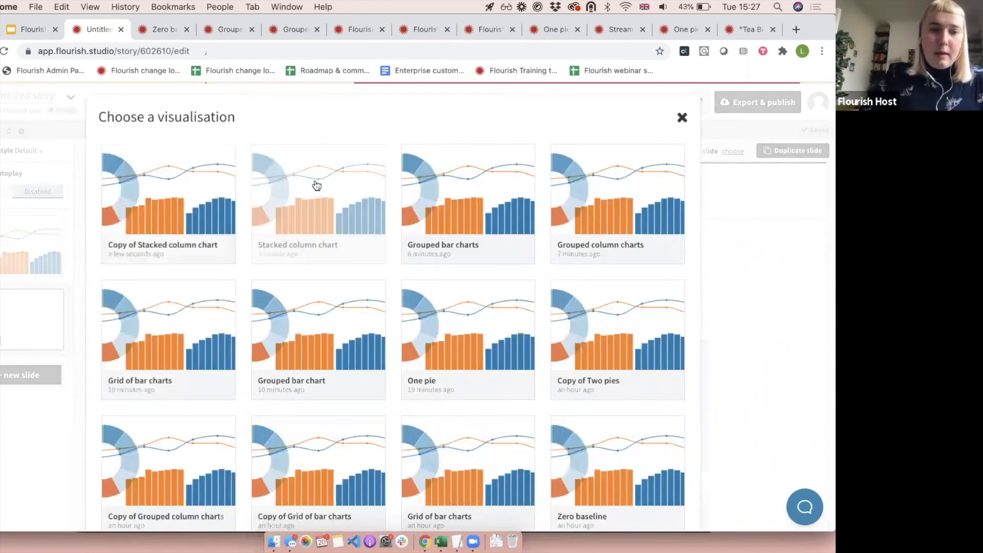
# Move the Stacked column chart slide to the start of the story and open the story's preview page.
pyautogui.moveTo(21, 306); pyautogui.dragTo(39, 225)
pyautogui.click(51, 304)
pyautogui.click(53, 245)
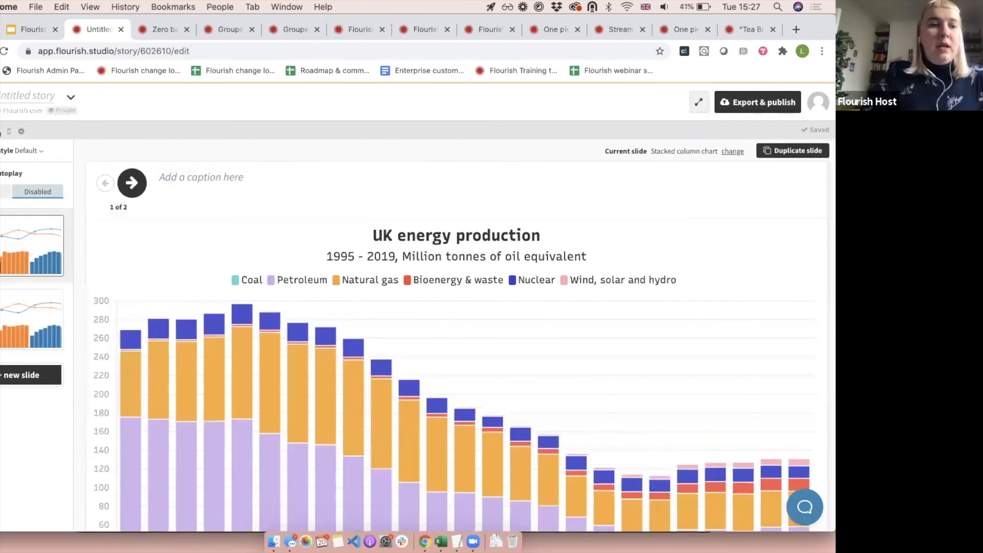
pyautogui.click(9, 131)
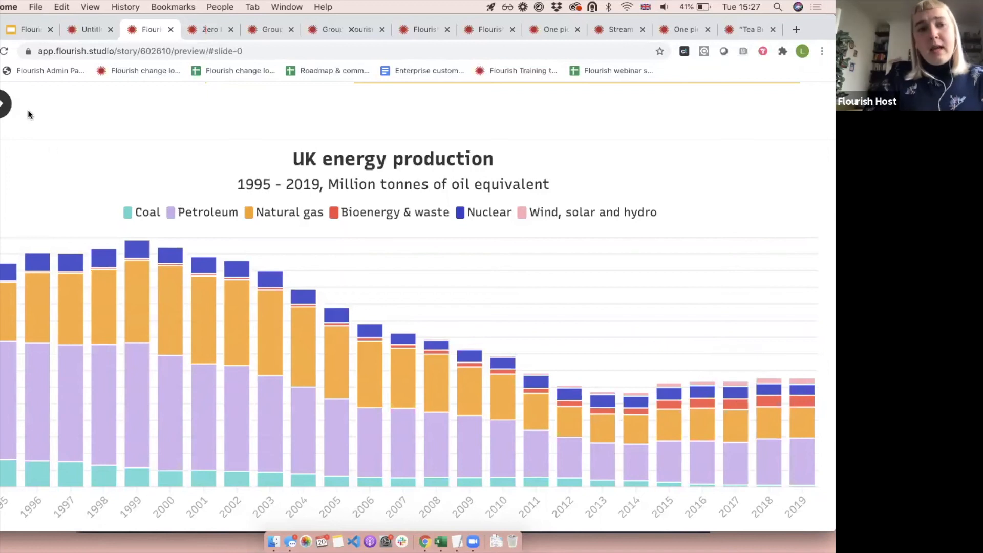
# Play through the story preview, switching between the stacked column chart and the grid of charts twice.
pyautogui.click(3, 104)
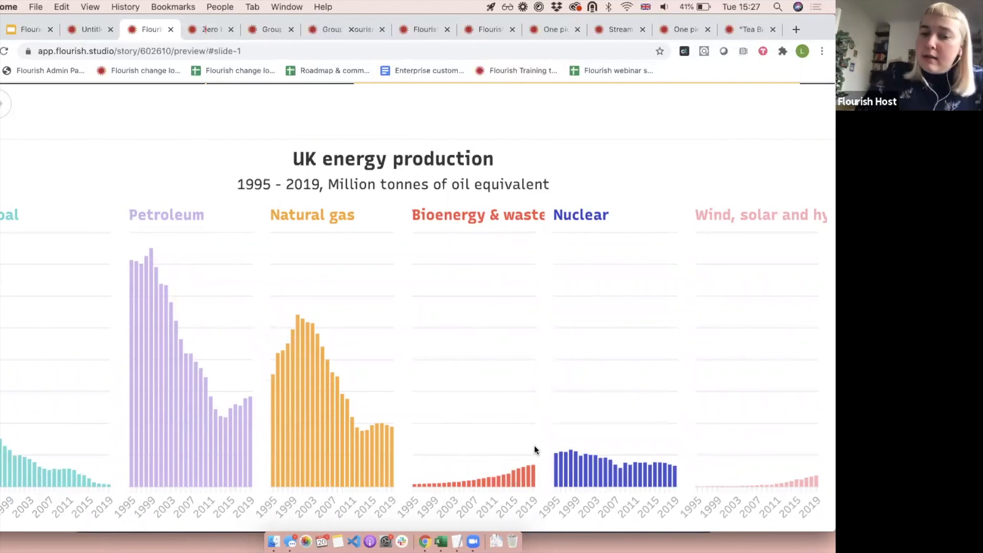
pyautogui.moveTo(131, 263)
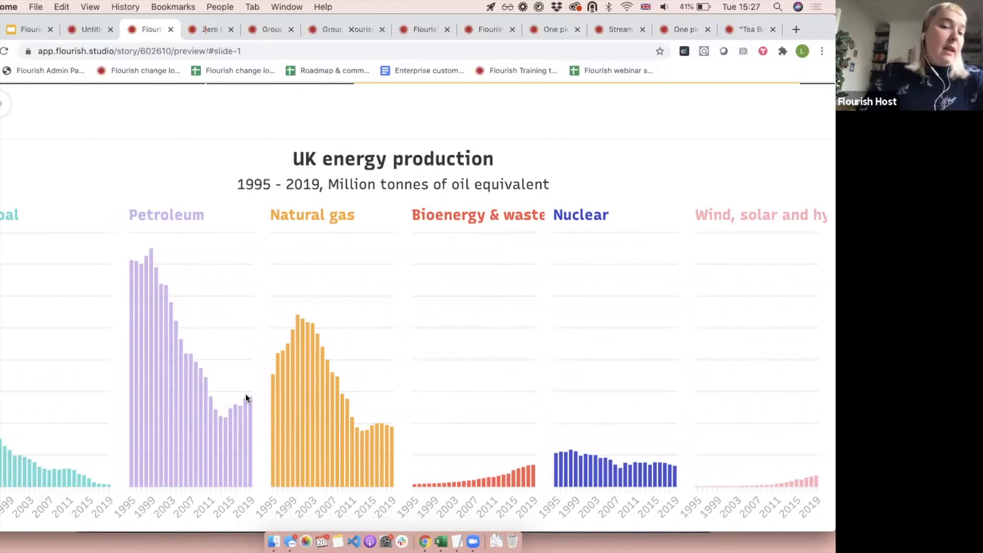
pyautogui.click(3, 103)
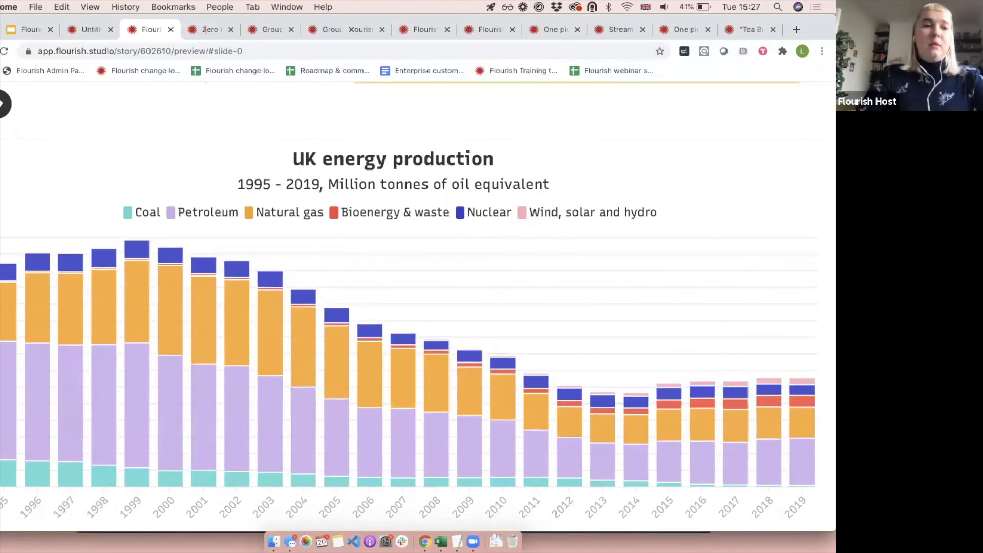
pyautogui.click(3, 104)
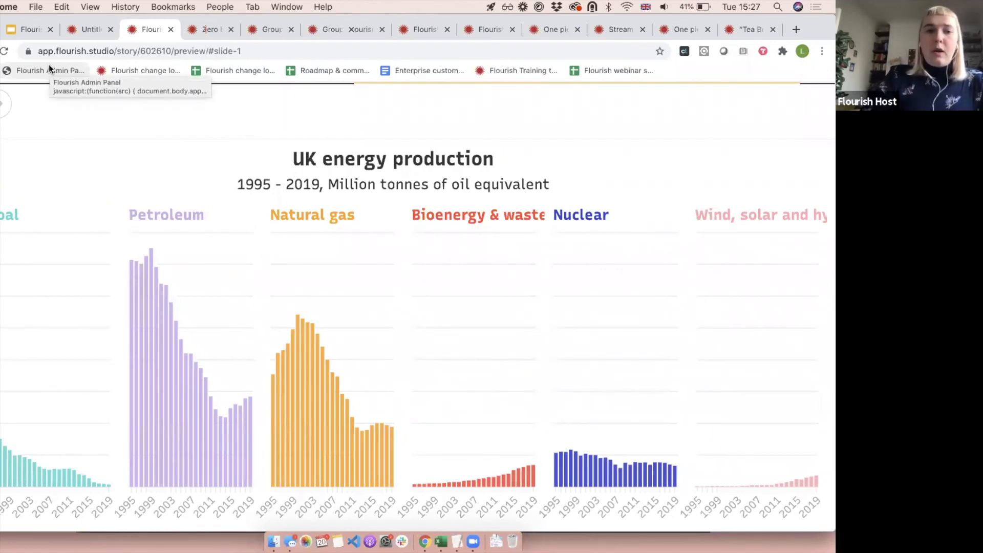
# Switch to the Google Slides presentation and show the "Stacked percentage column chart" slide.
pyautogui.click(86, 30)
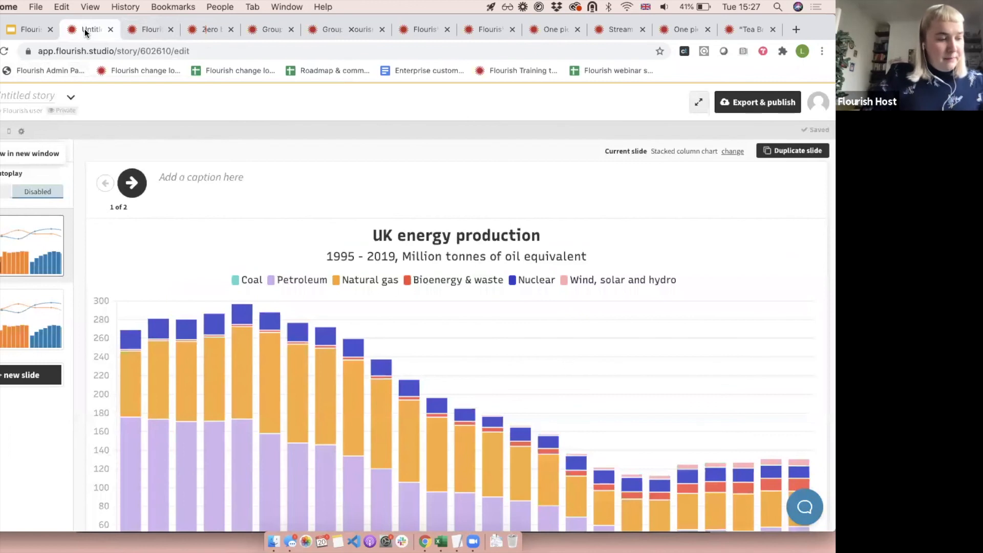
pyautogui.click(18, 29)
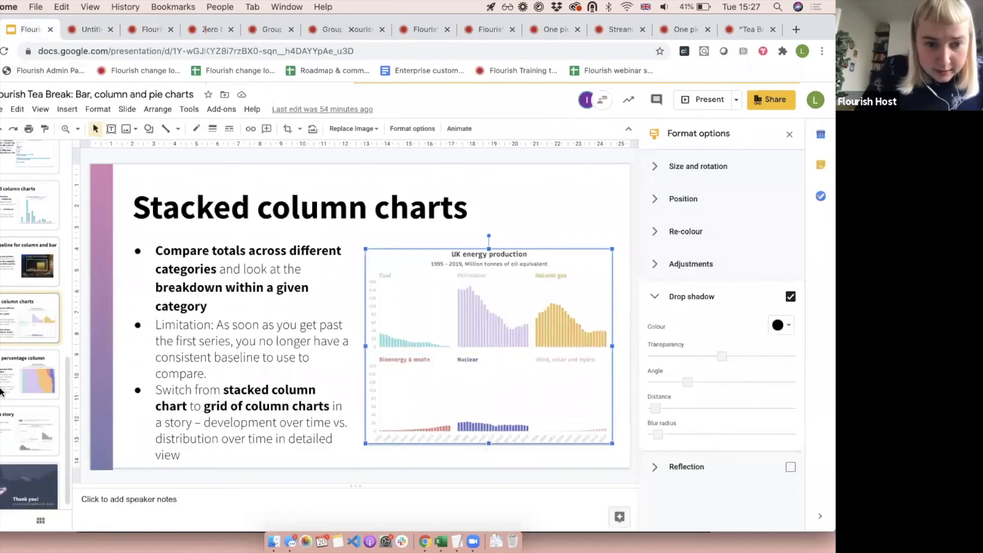
pyautogui.click(1, 392)
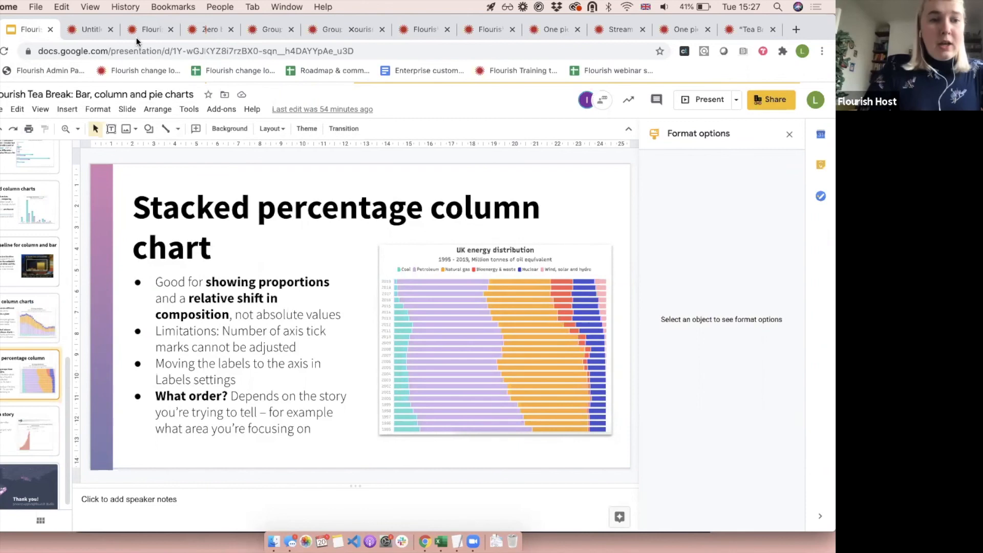
# Back in the Flourish story, open the Stacked column chart visualisation and change its chart type to Column chart (stacked %).
pyautogui.click(92, 29)
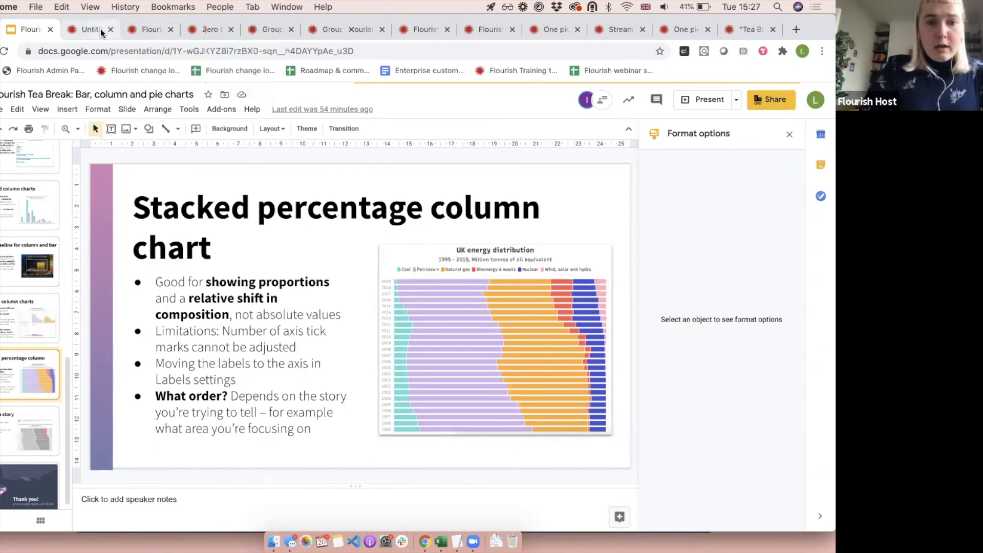
pyautogui.click(666, 156)
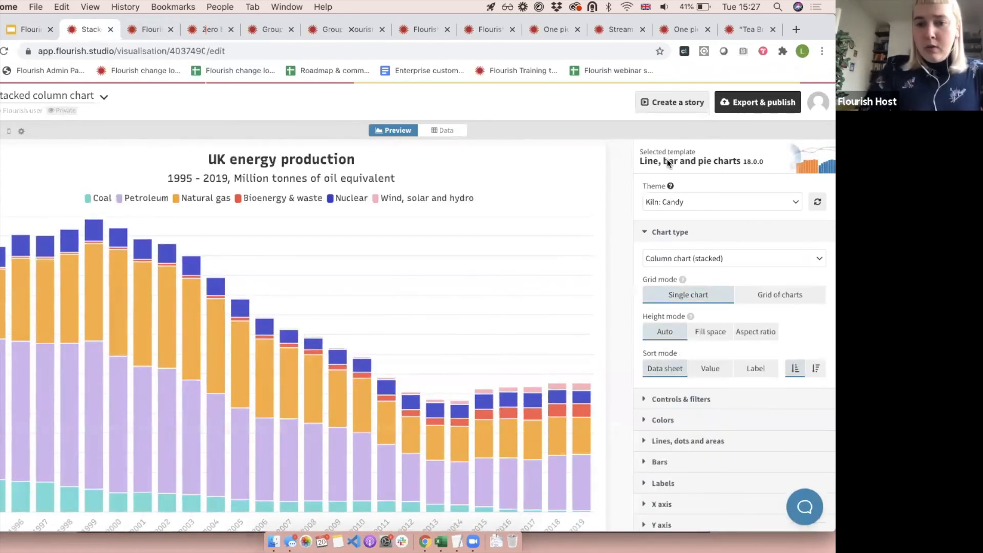
pyautogui.click(697, 257)
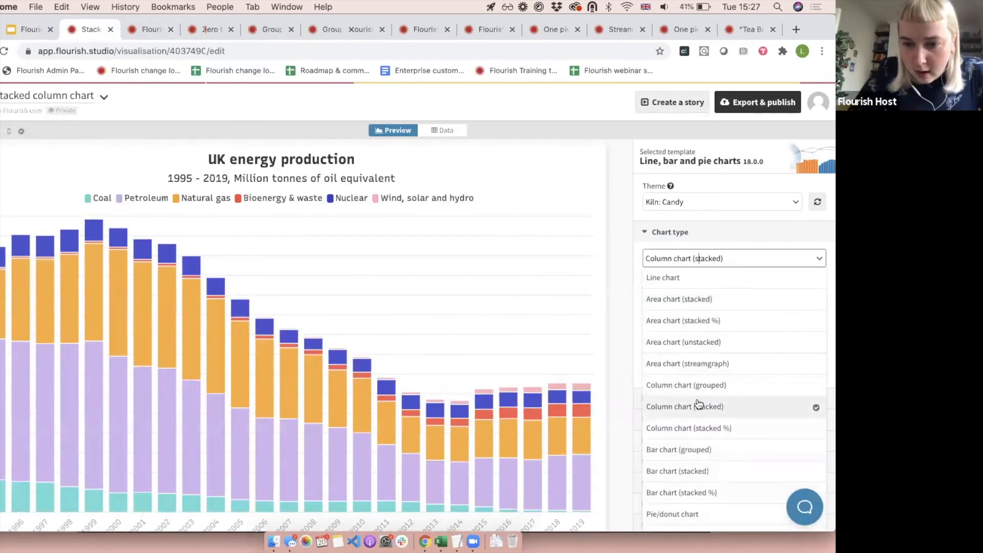
pyautogui.click(721, 429)
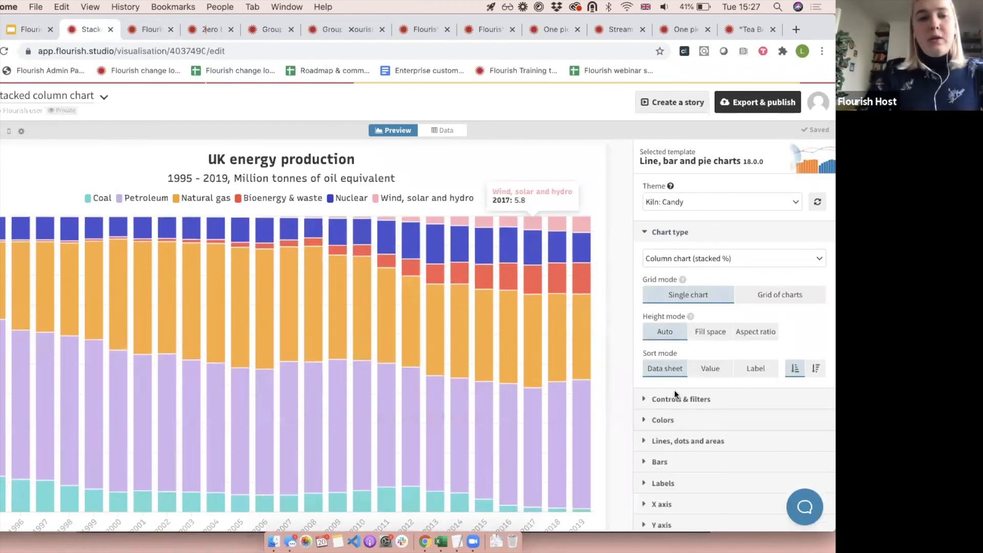
# Compare the presentation's "Stacked column charts" and "Stacked percentage column chart" slides with the stacked percentage chart in Flourish.
pyautogui.click(29, 31)
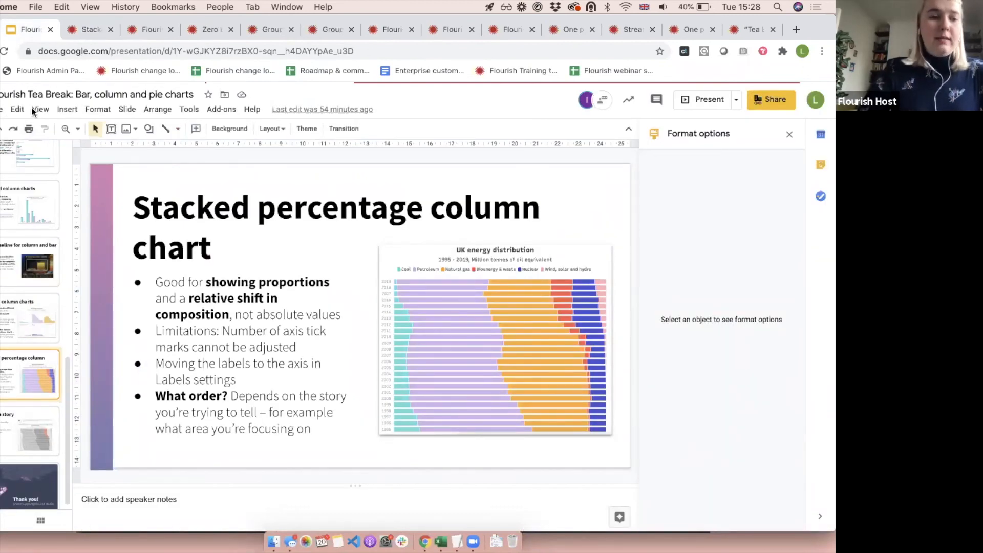
pyautogui.click(14, 307)
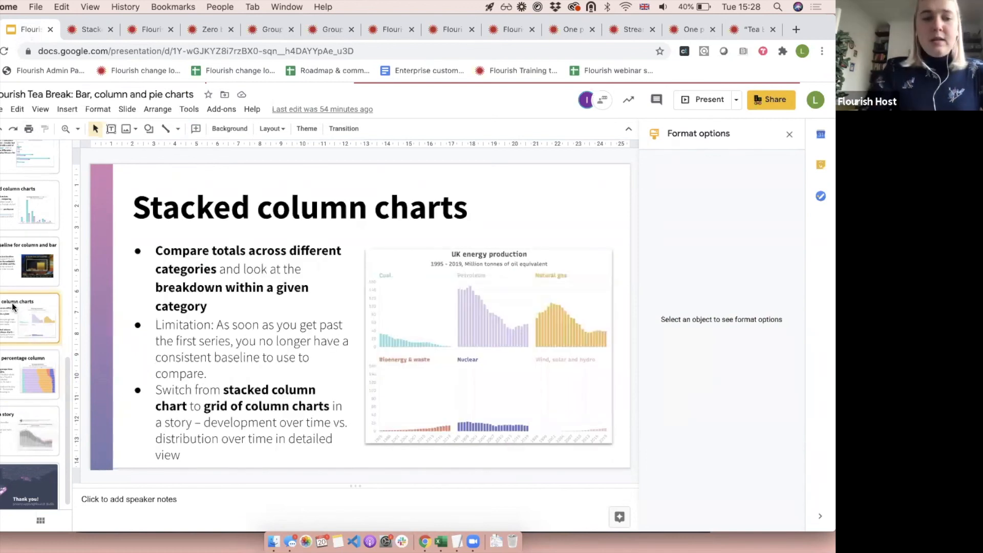
pyautogui.click(22, 384)
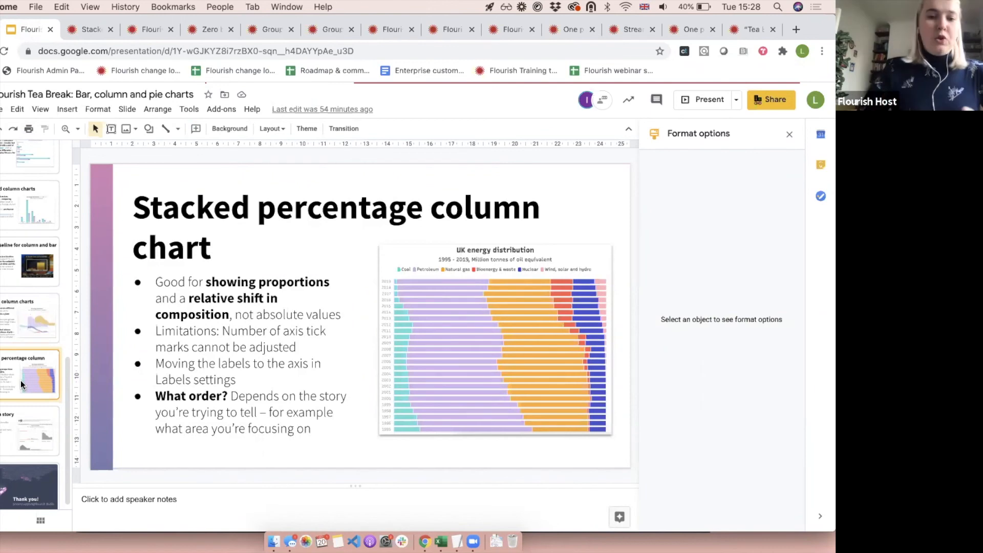
pyautogui.click(82, 29)
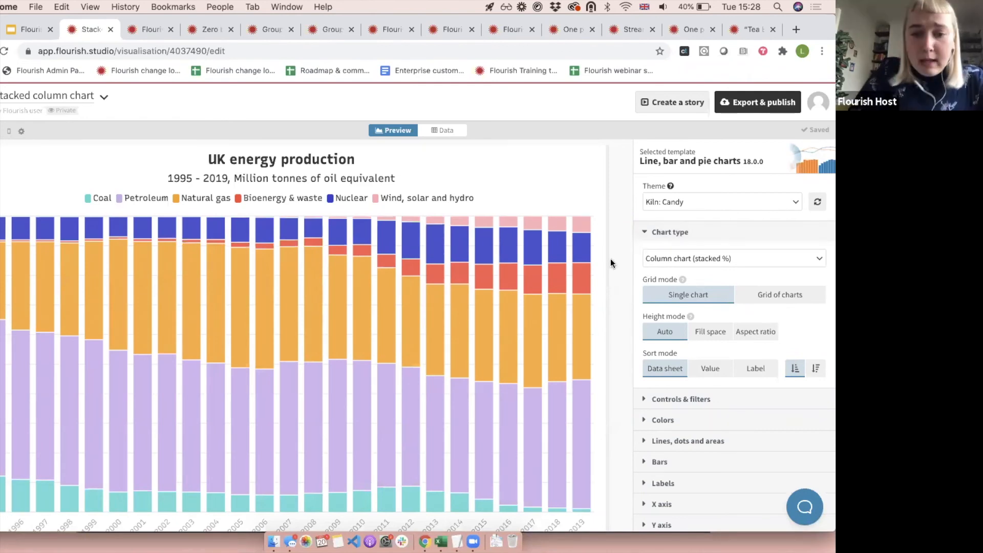
pyautogui.moveTo(586, 271)
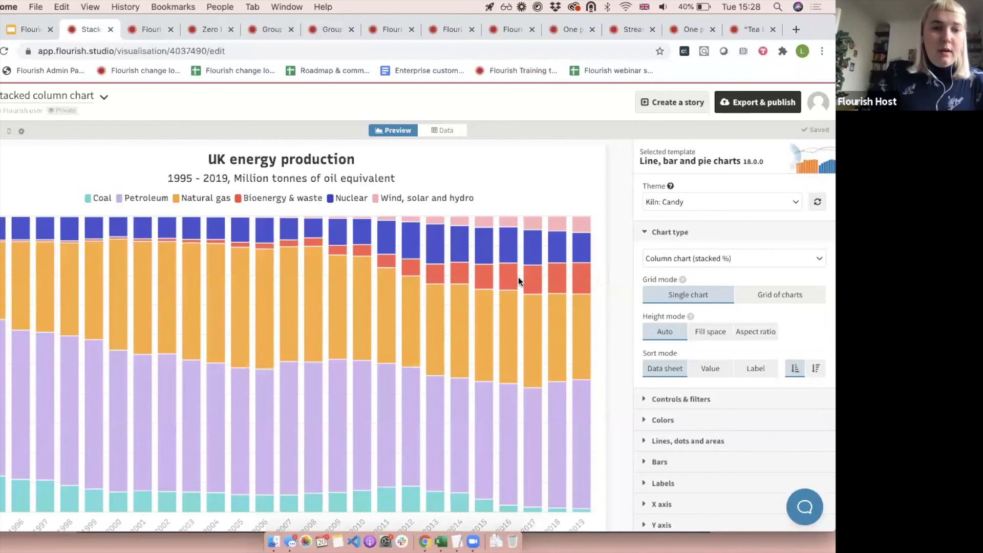
pyautogui.click(37, 27)
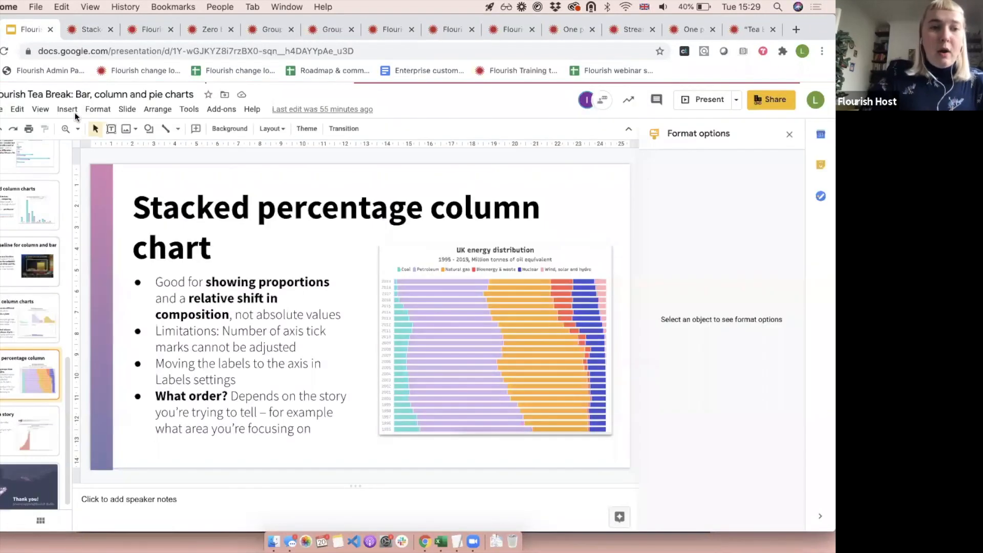
pyautogui.click(41, 325)
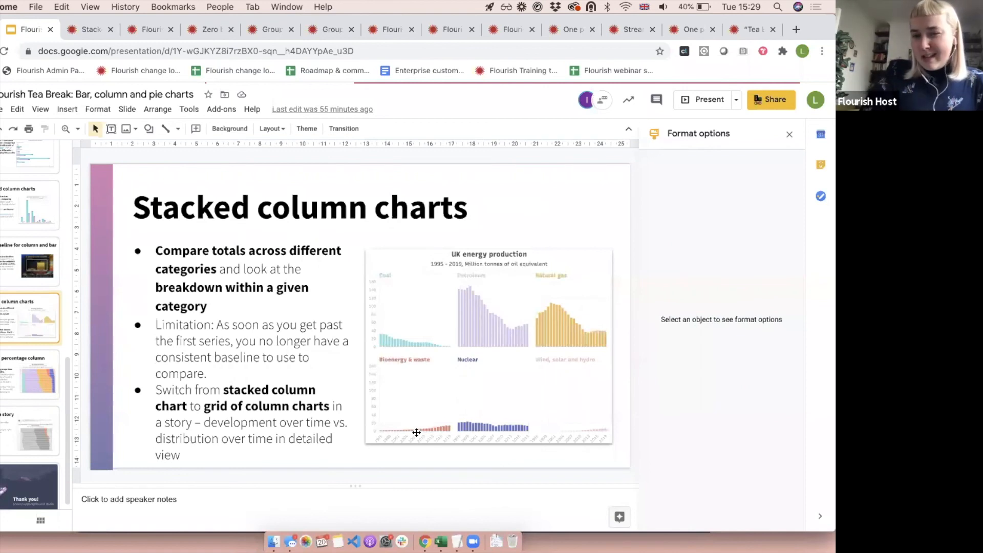
pyautogui.click(2, 388)
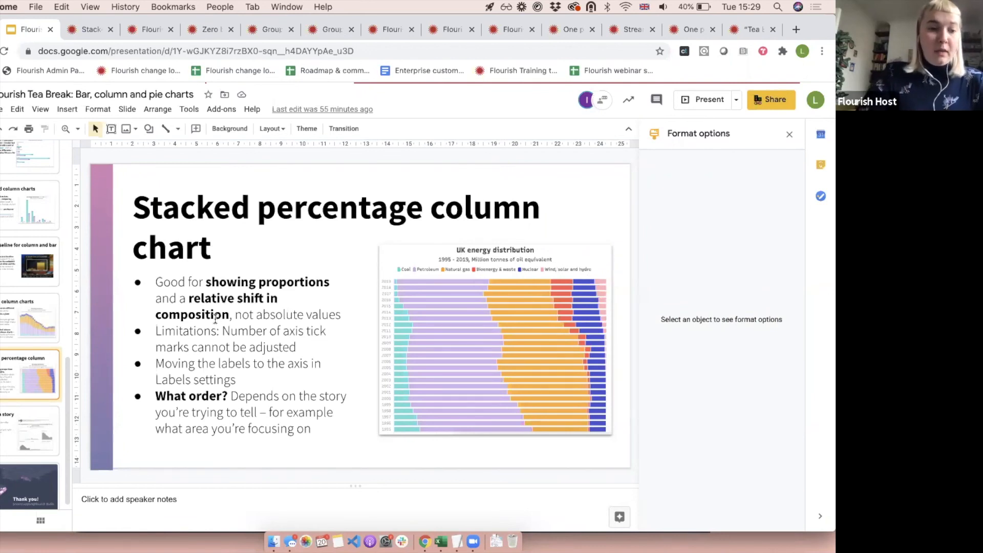
# Open the Flourish story linked from the "Telling a story" slide and advance through its slides to the last one.
pyautogui.click(26, 421)
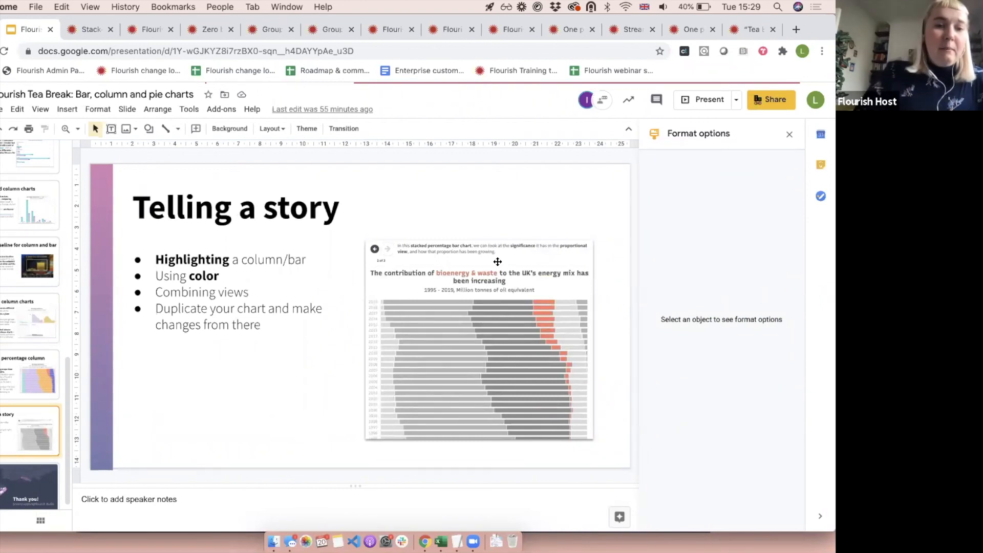
pyautogui.click(497, 262)
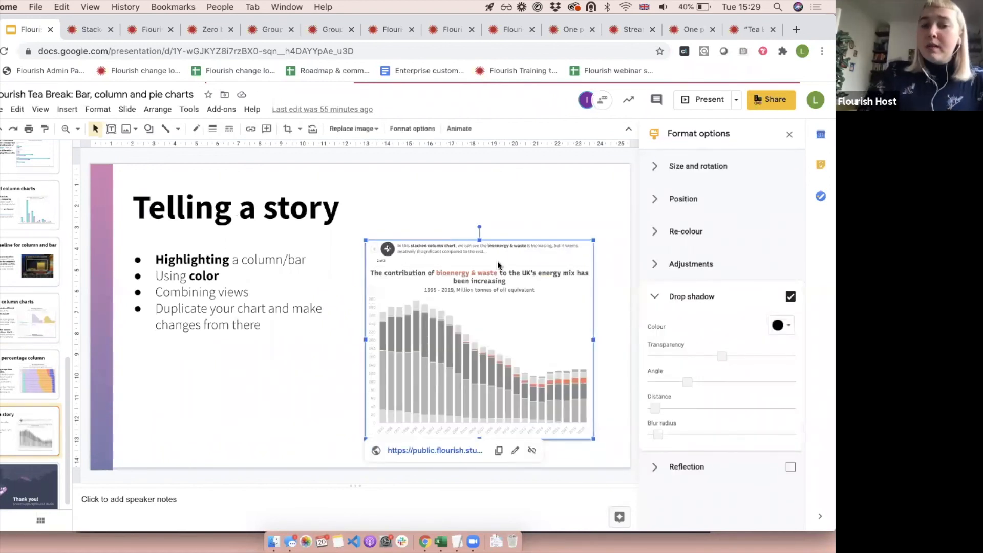
pyautogui.click(417, 444)
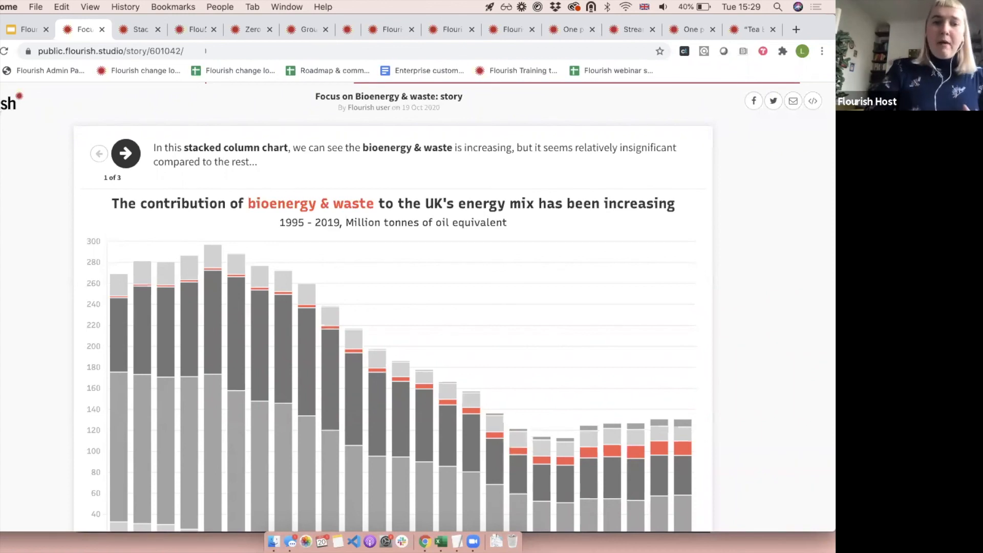
pyautogui.click(126, 156)
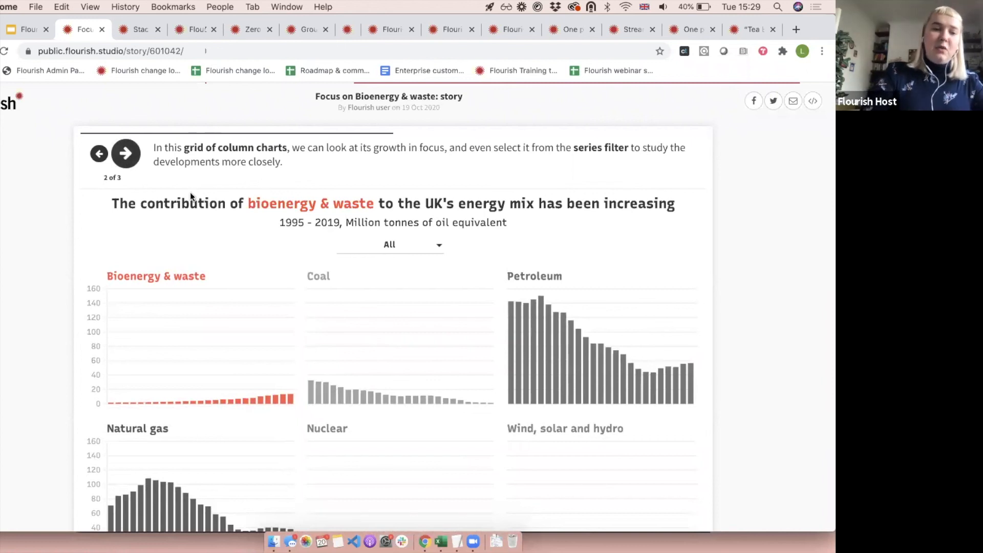
pyautogui.click(129, 158)
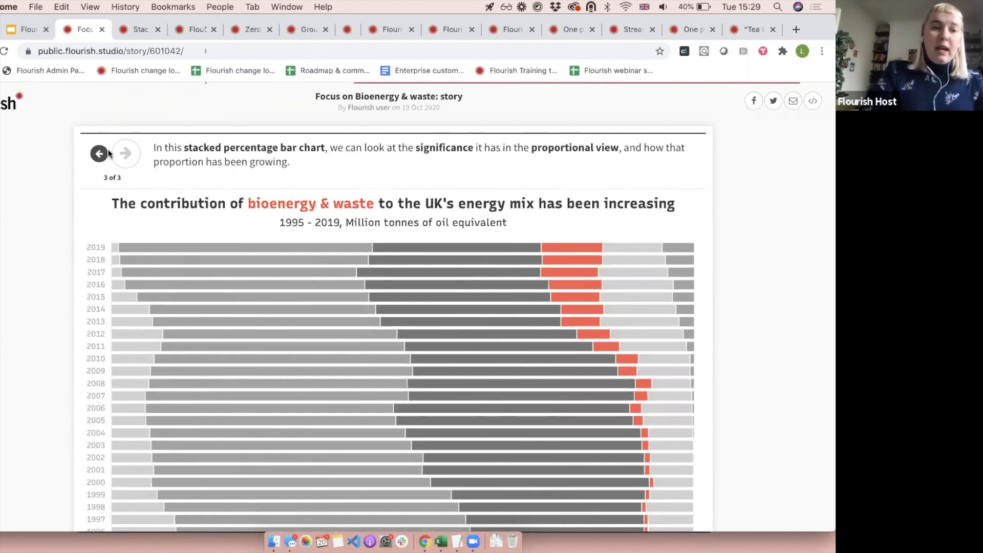
# Open the Bioenergy & waste story in the Flourish editor and open its first slide's stacked column chart for editing.
pyautogui.doubleClick(62, 51)
pyautogui.write('app')
pyautogui.press('Return')
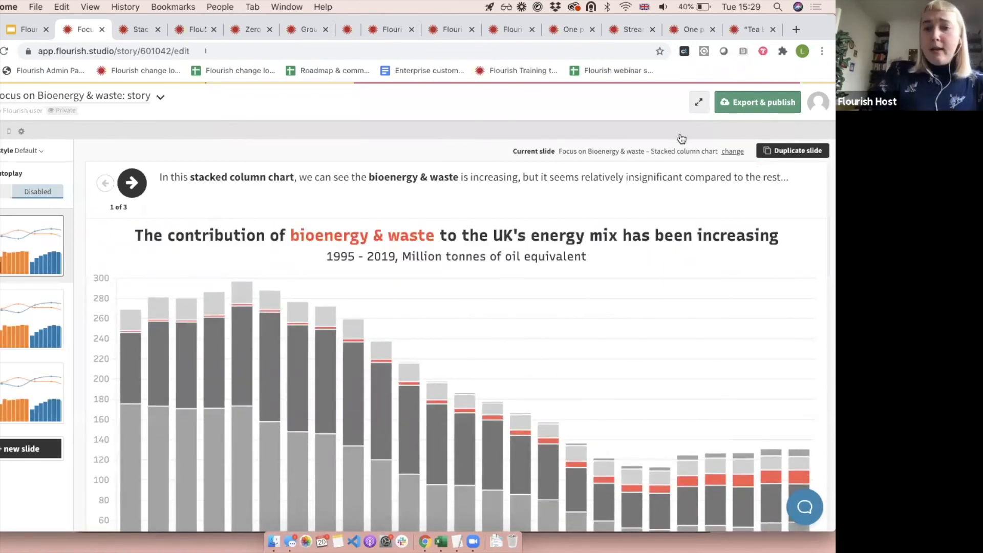
pyautogui.click(660, 150)
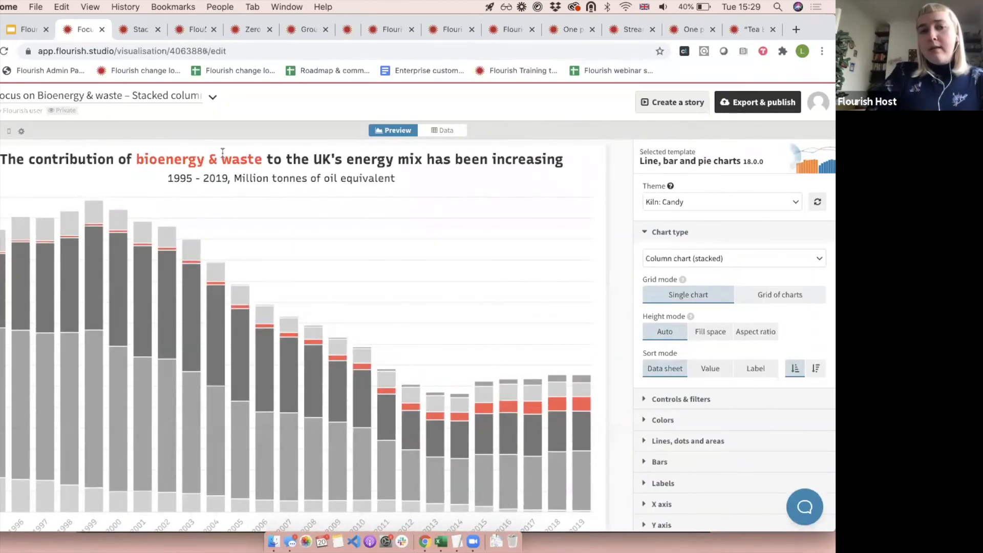
# Collapse the chart type settings and inspect the legend mode and the options for adding data colors to header text.
pyautogui.click(680, 232)
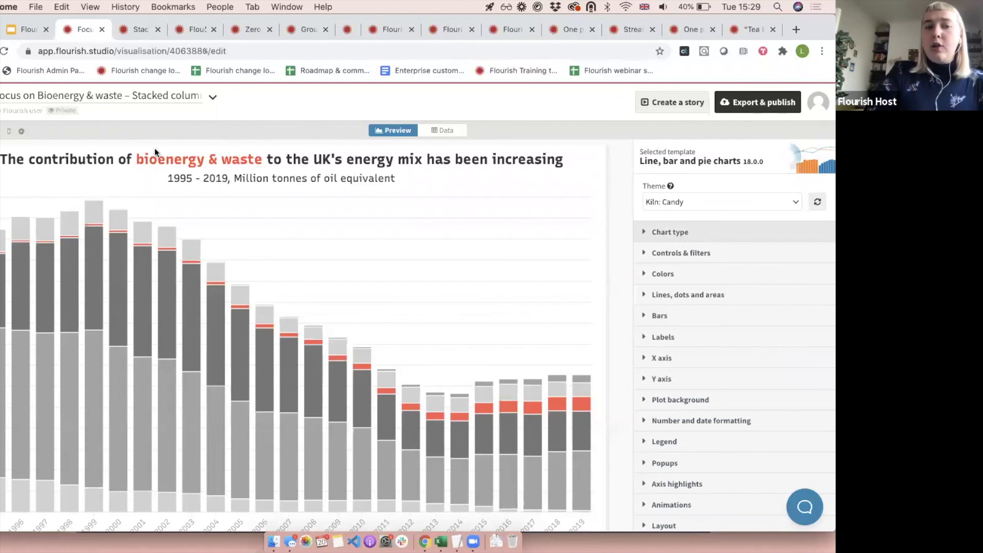
pyautogui.scroll(-3, 702, 351)
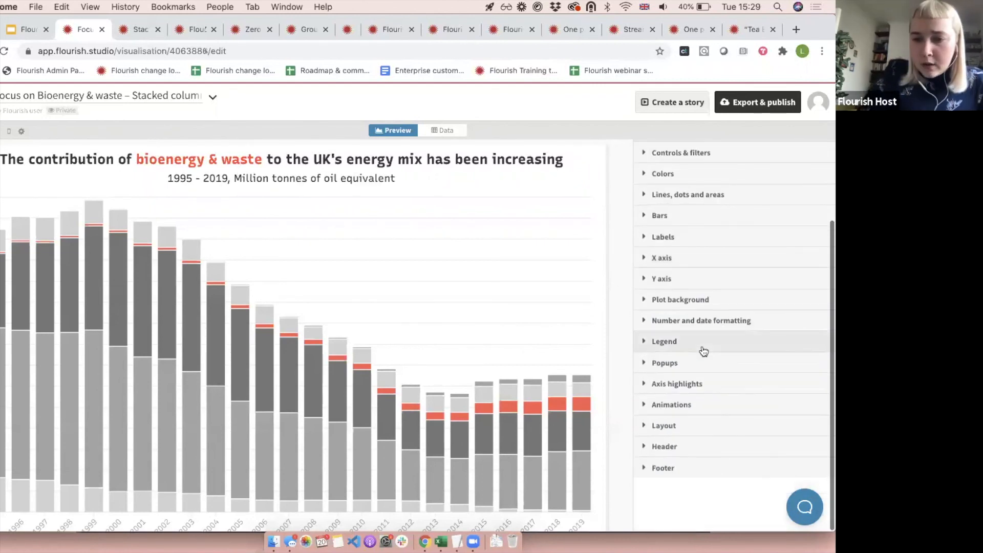
pyautogui.click(703, 350)
pyautogui.scroll(-3, 703, 348)
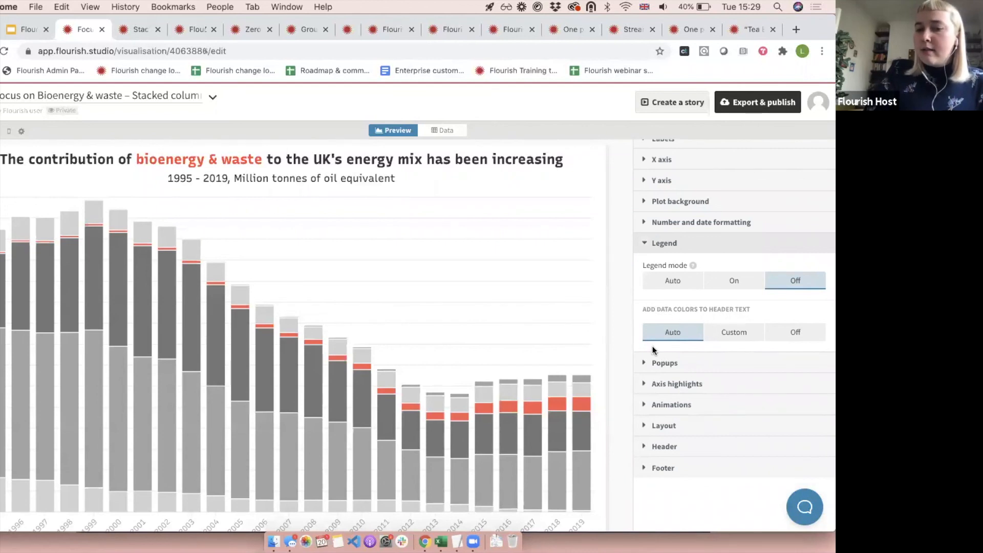
pyautogui.click(679, 244)
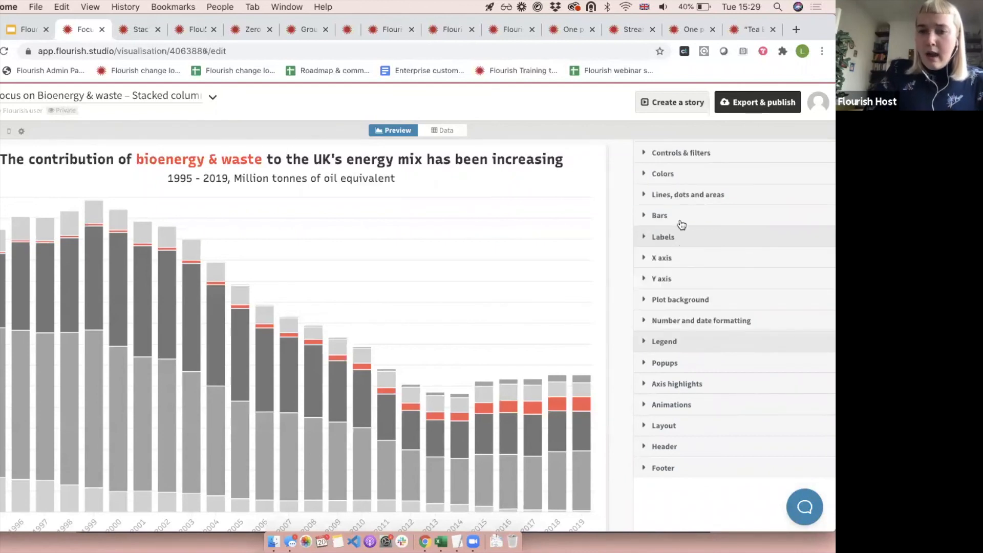
# Inspect the chart's color settings, including the available palettes and the custom override for Bioenergy & waste.
pyautogui.click(680, 173)
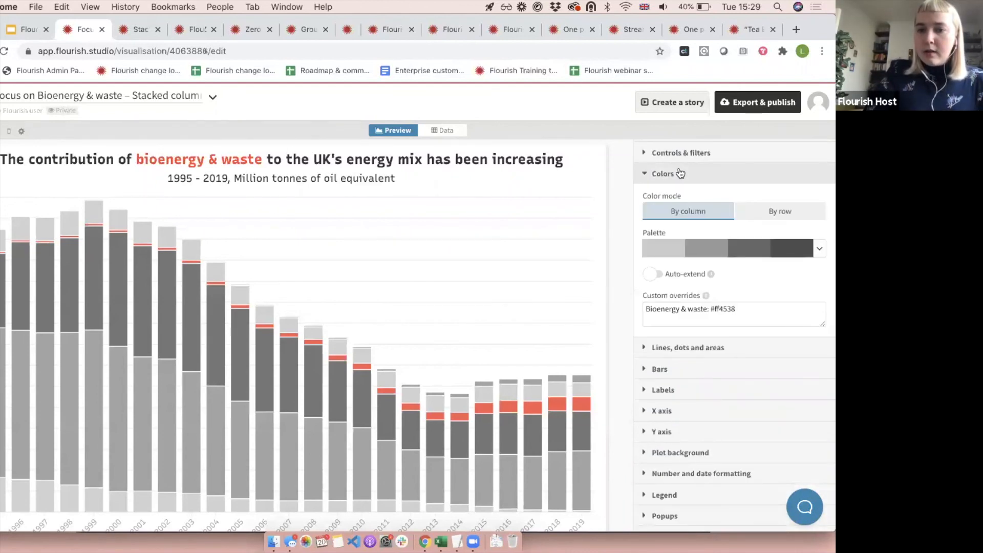
pyautogui.click(686, 251)
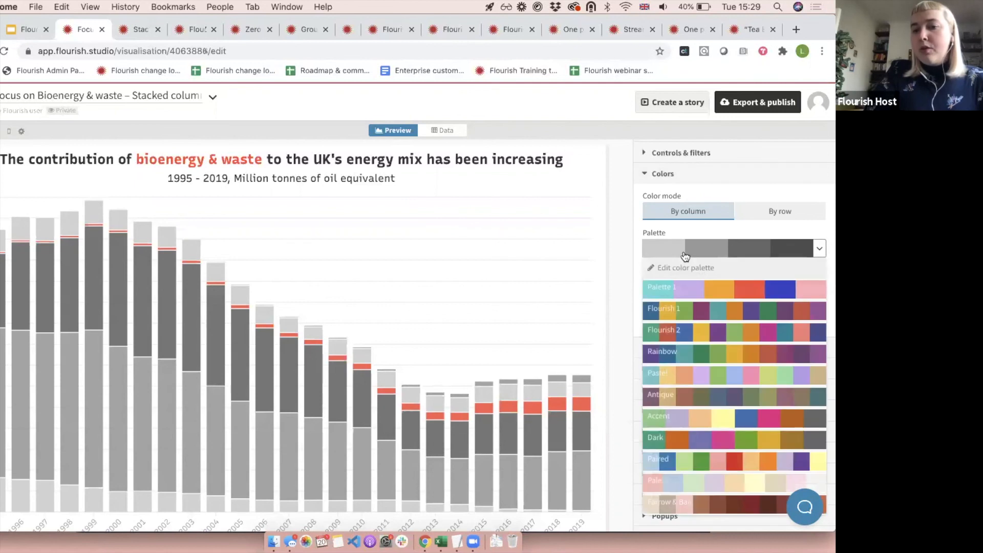
pyautogui.click(605, 236)
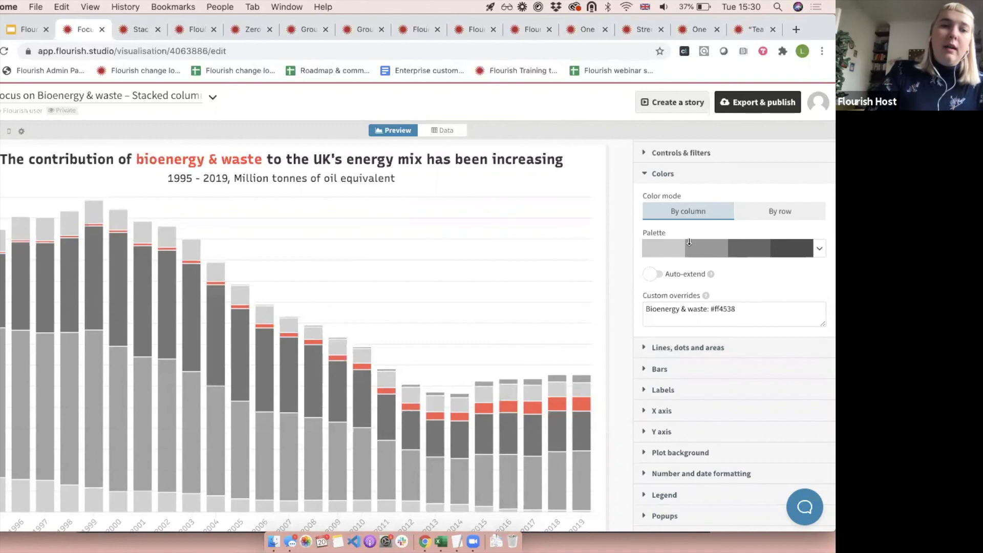
# Switch back to the Google Slides presentation and show the closing "Thank you!" slide.
pyautogui.click(28, 29)
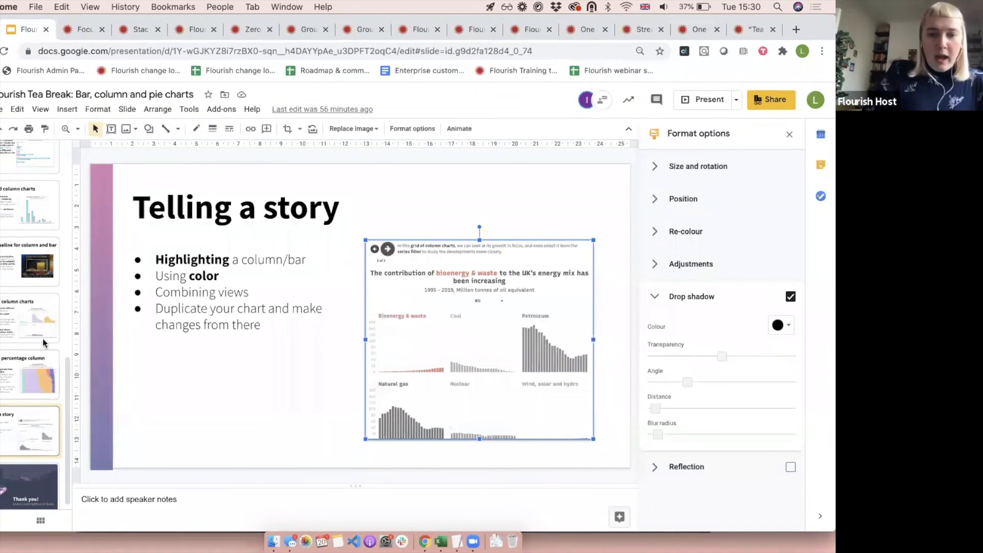
pyautogui.scroll(-1, 3, 473)
pyautogui.click(3, 460)
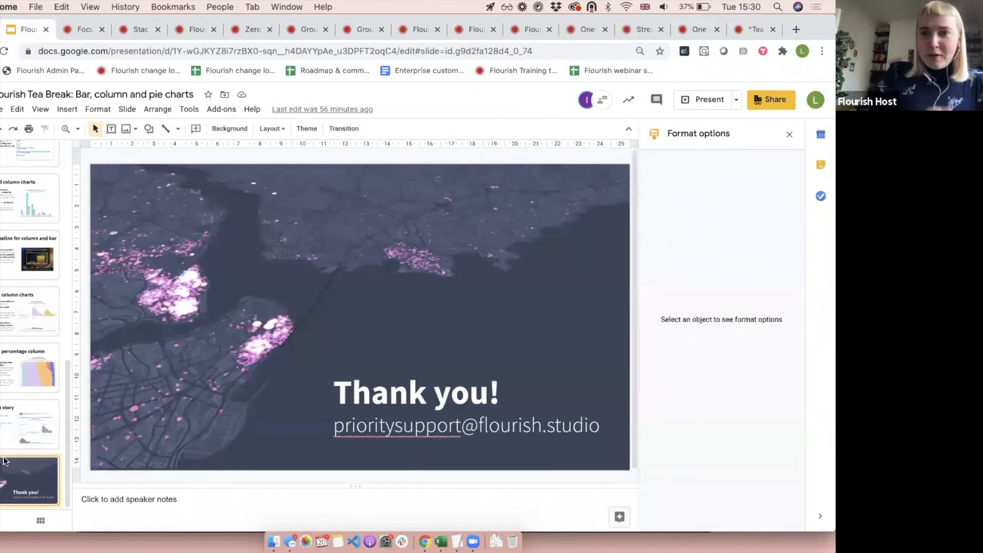